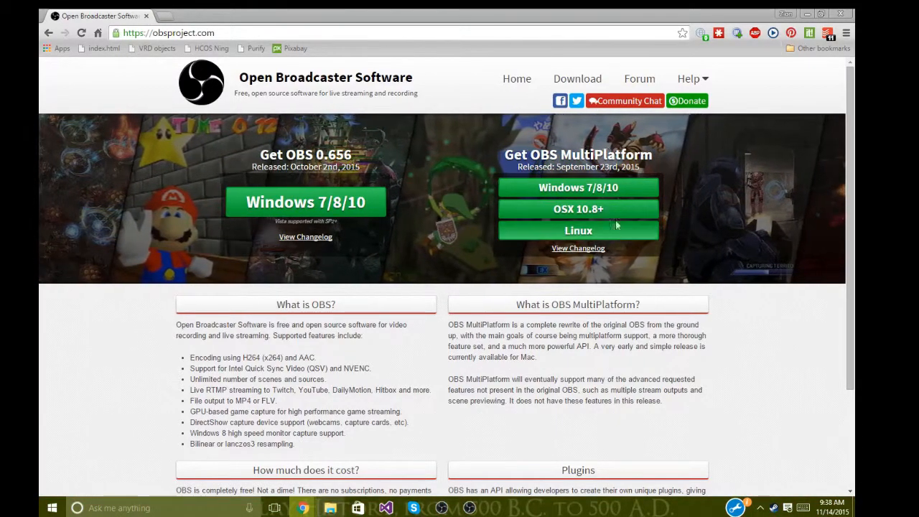
# - Switch to OBS and add a scene named Monitor 1
pyautogui.click(470, 507)
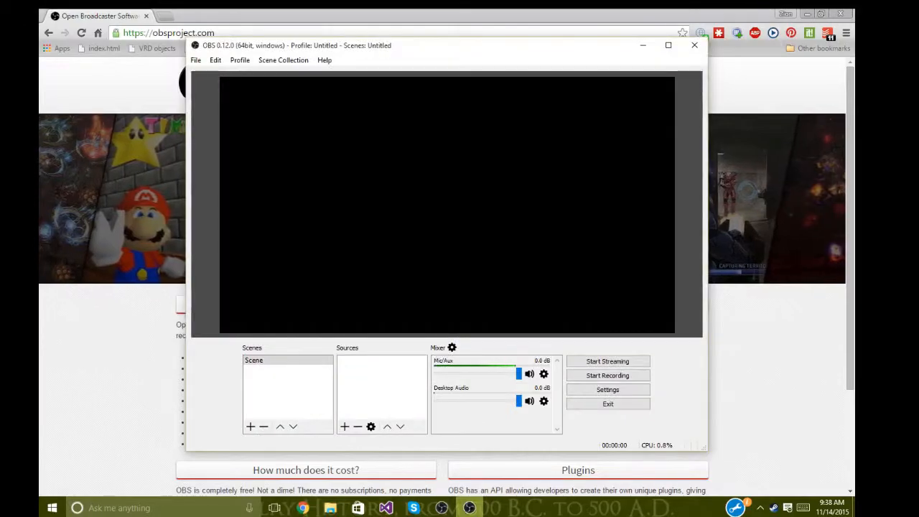
pyautogui.moveTo(357, 48); pyautogui.dragTo(343, 74)
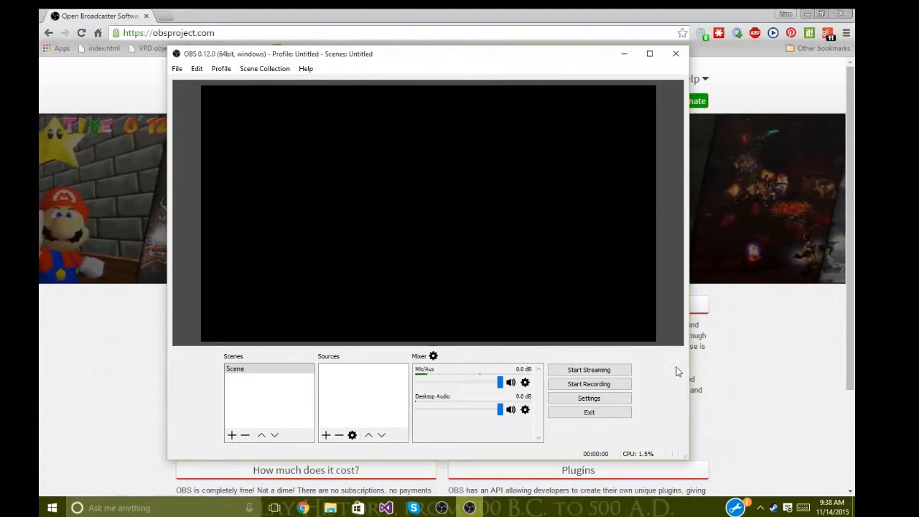
pyautogui.click(241, 371)
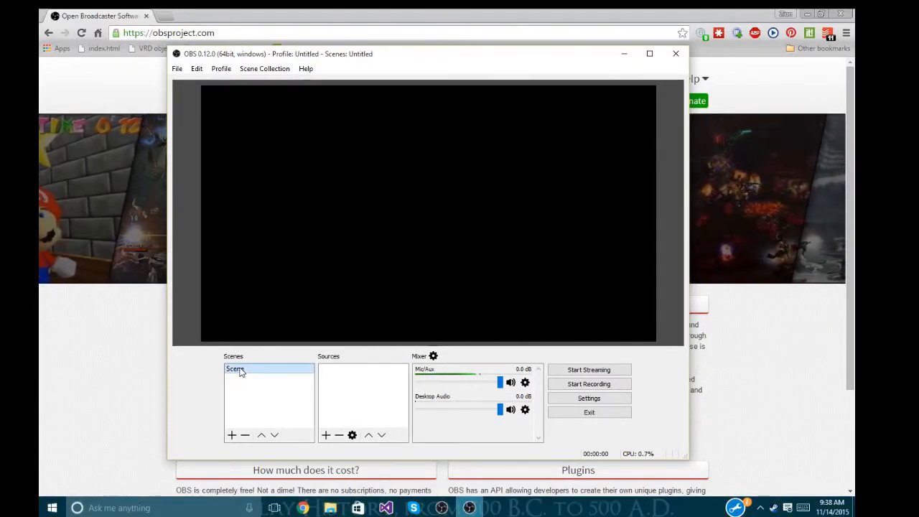
pyautogui.click(232, 435)
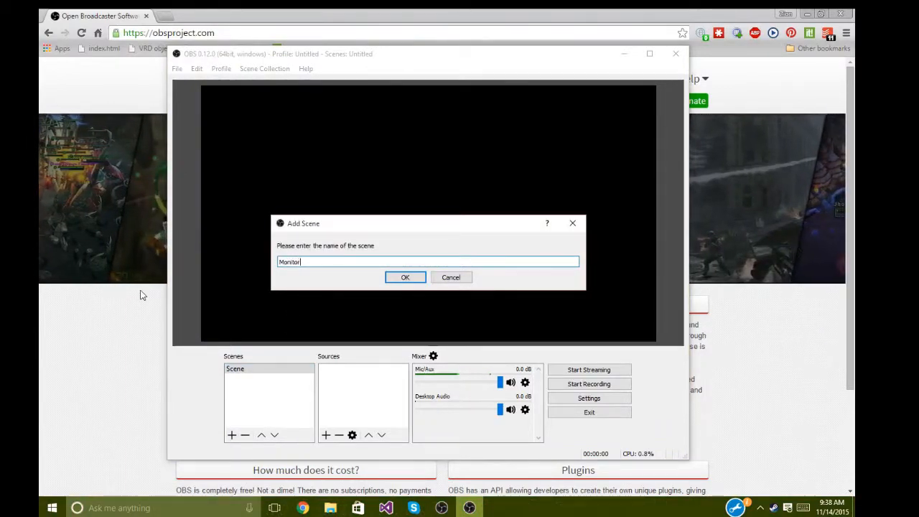
pyautogui.click(388, 278)
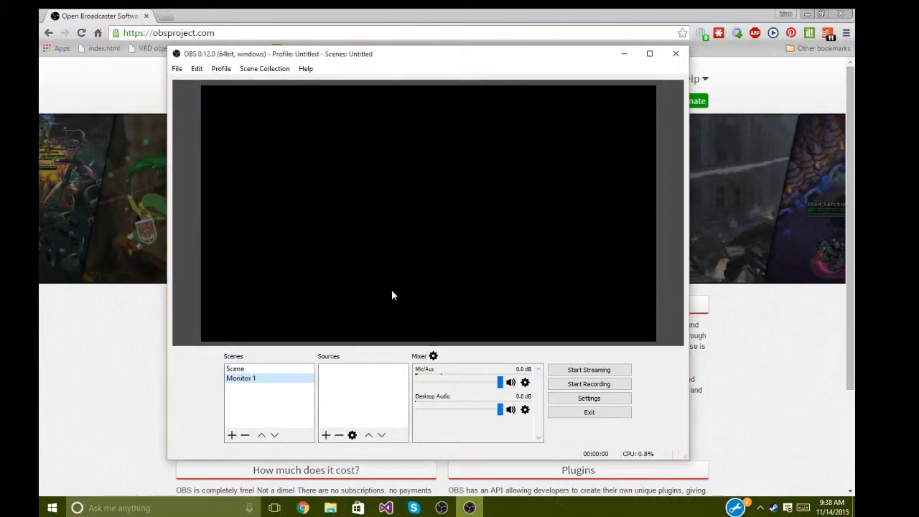
# - Add another scene named Monitor 2
pyautogui.click(231, 435)
pyautogui.write('Mo')
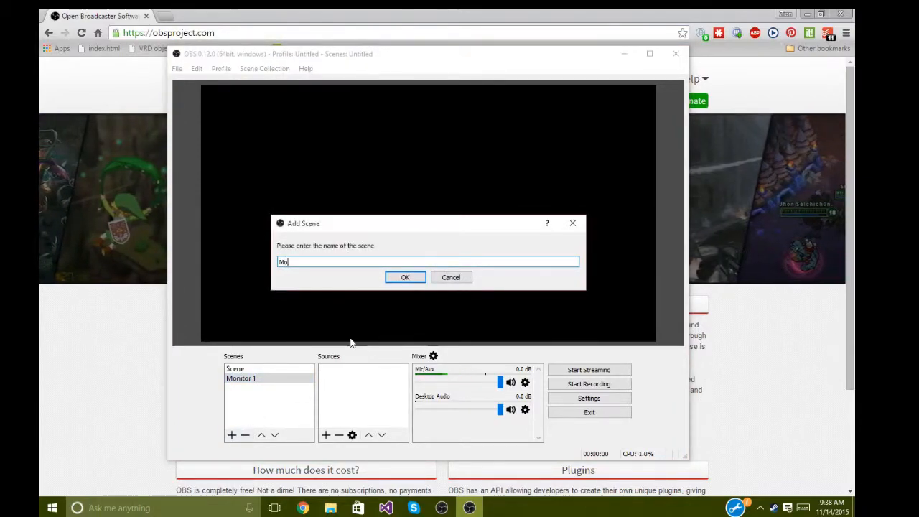
pyautogui.write('nitor 2')
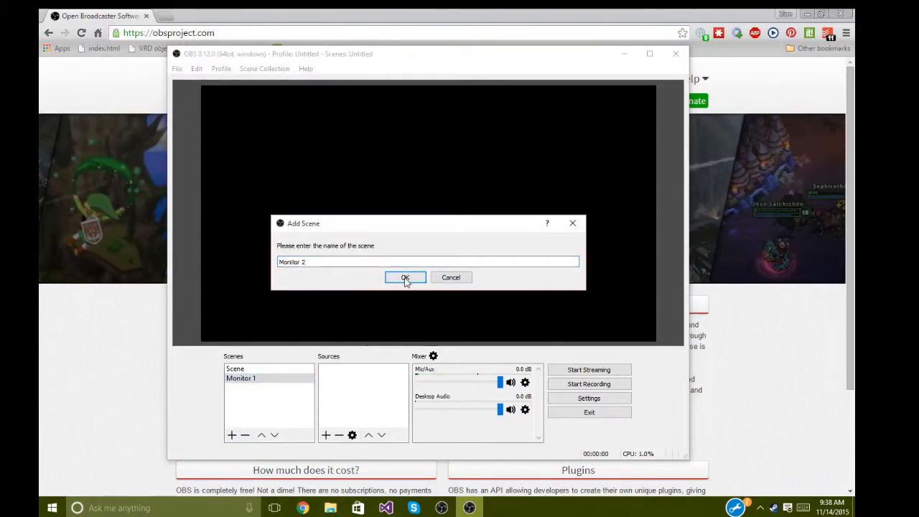
pyautogui.click(404, 278)
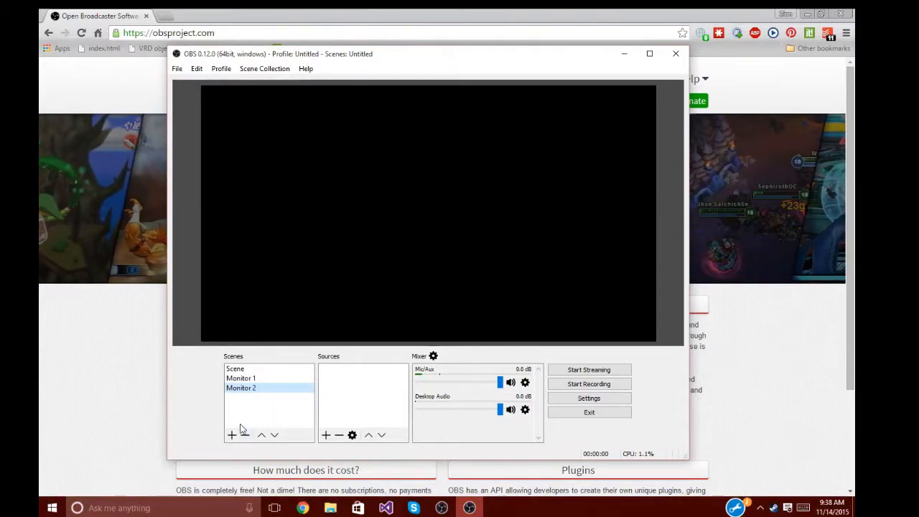
pyautogui.click(248, 380)
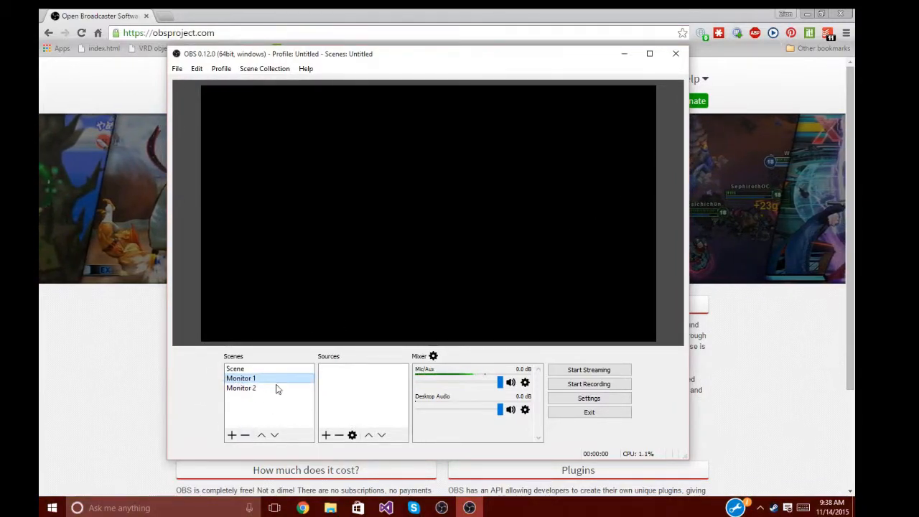
pyautogui.click(326, 436)
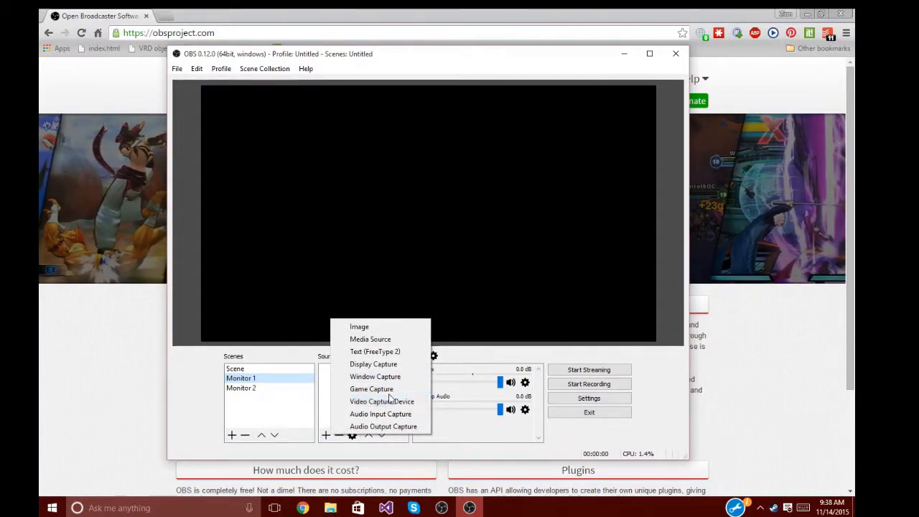
pyautogui.click(287, 13)
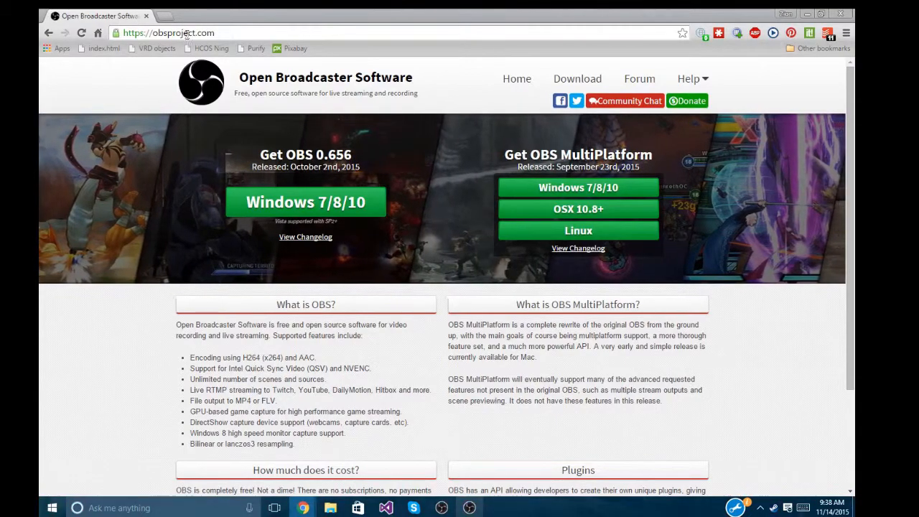
pyautogui.click(185, 33)
pyautogui.hotkey('ctrl', 'c')
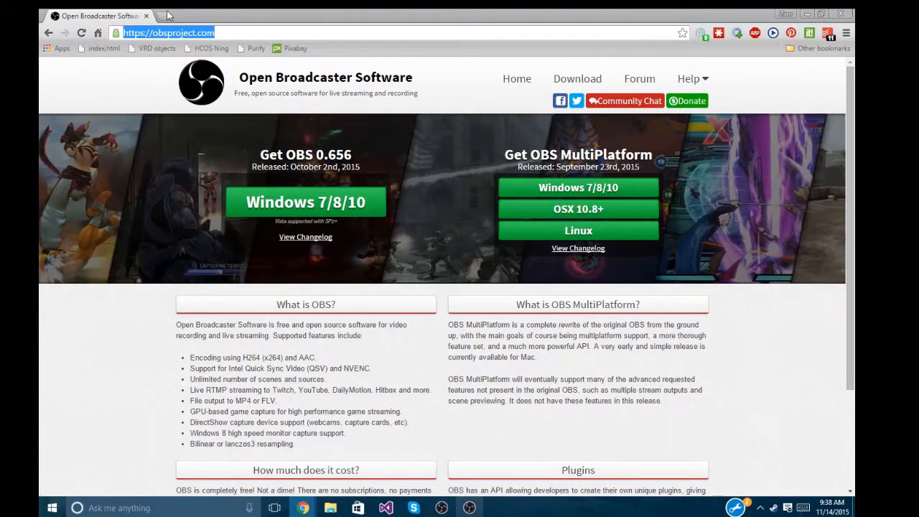
pyautogui.hotkey('ctrl', 't')
pyautogui.hotkey('ctrl', 'v')
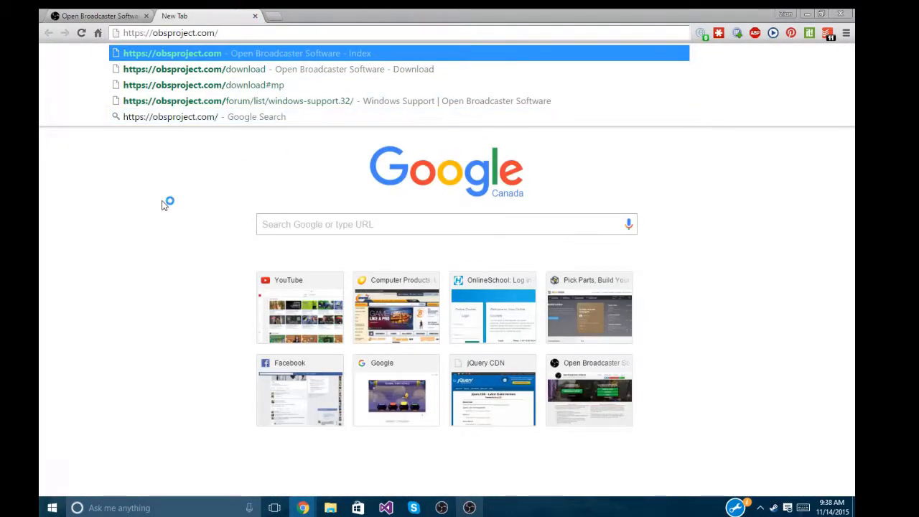
pyautogui.press('Return')
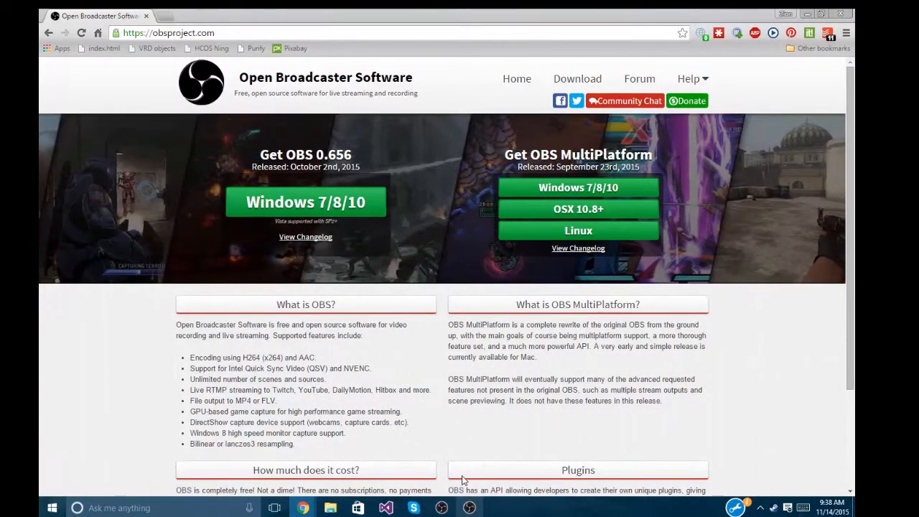
# - Switch back to OBS and add a Display Capture source to the Monitor 1 scene, using Display 0: 1440x900 @ 0,0
pyautogui.click(441, 506)
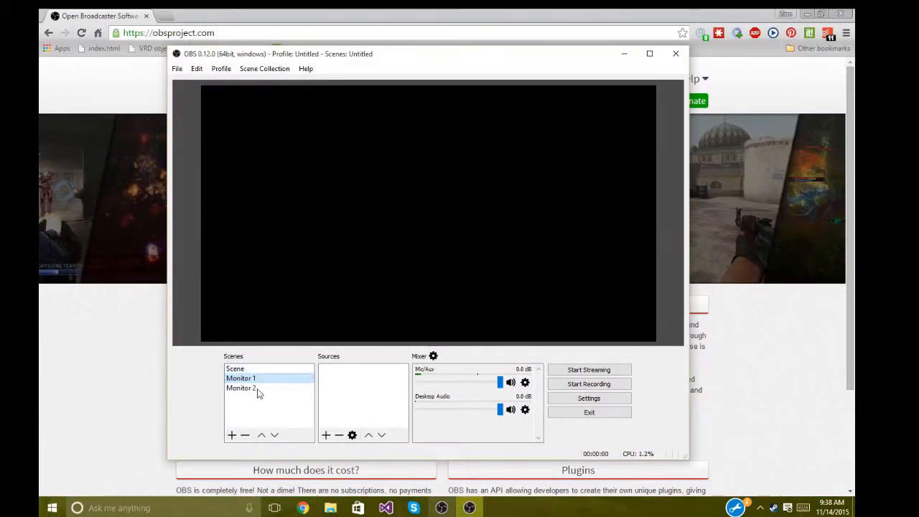
pyautogui.click(325, 435)
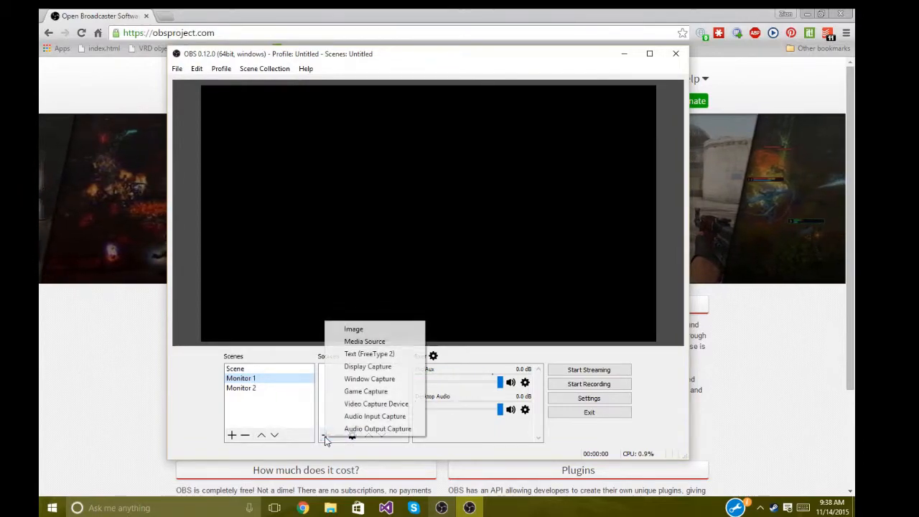
pyautogui.click(350, 367)
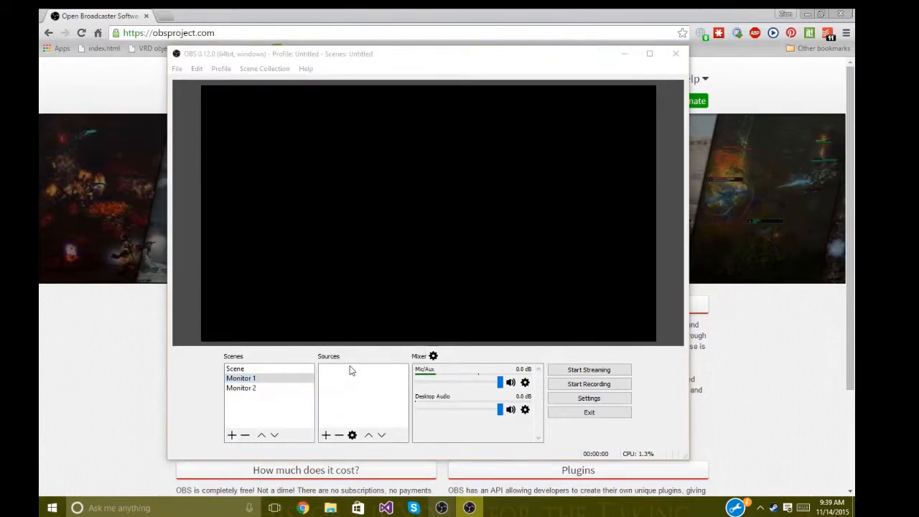
pyautogui.click(448, 338)
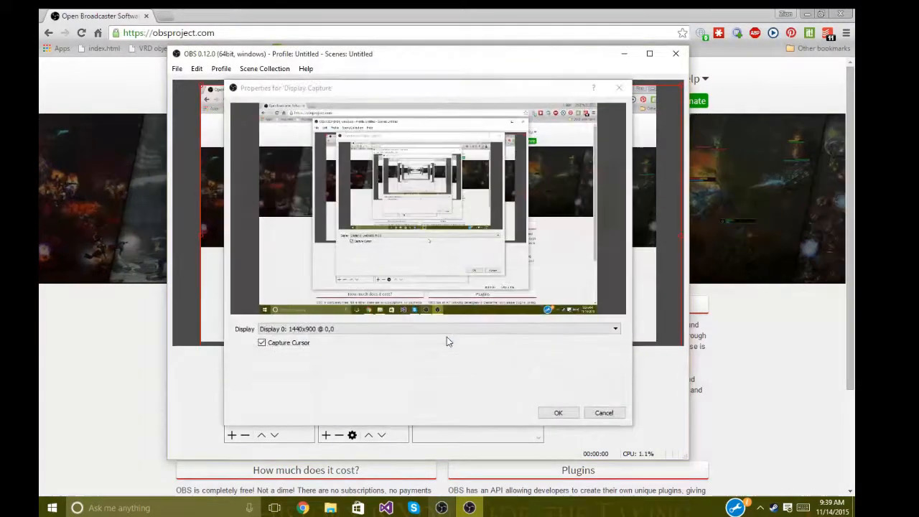
pyautogui.click(445, 330)
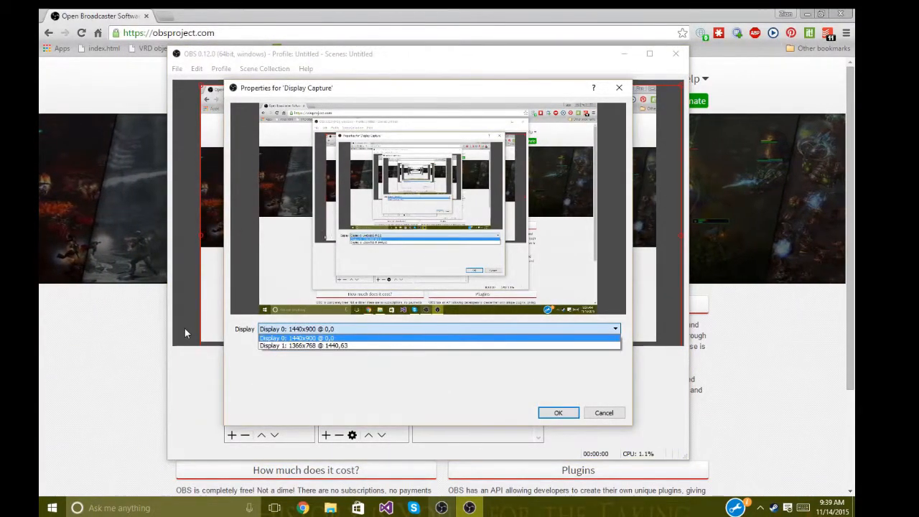
pyautogui.click(269, 338)
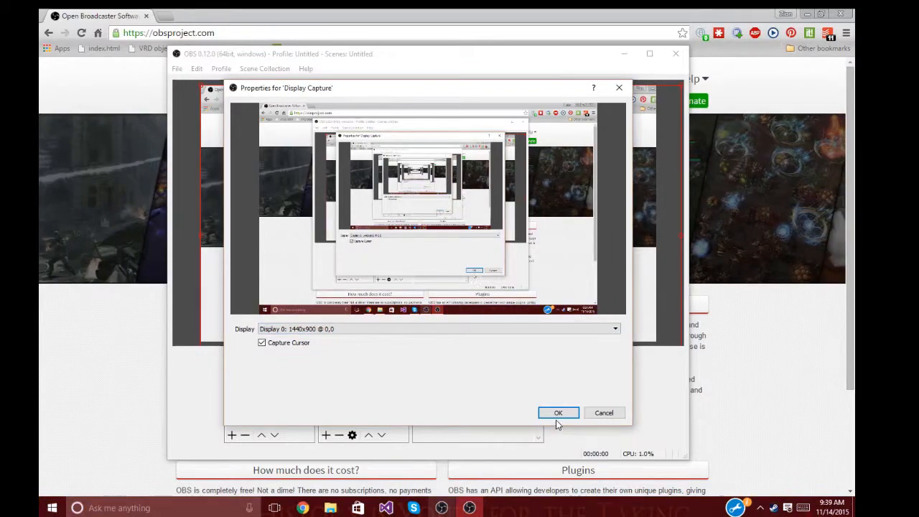
pyautogui.click(287, 329)
pyautogui.click(284, 336)
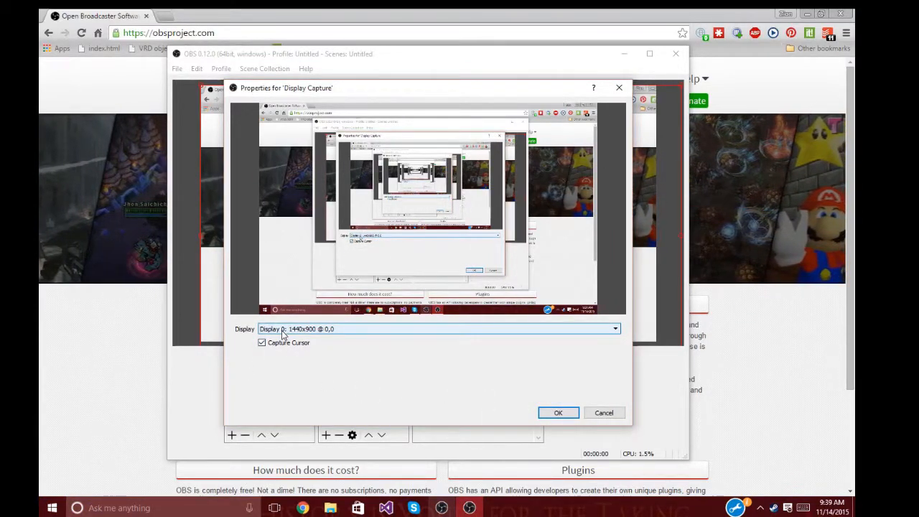
pyautogui.click(558, 413)
pyautogui.click(241, 379)
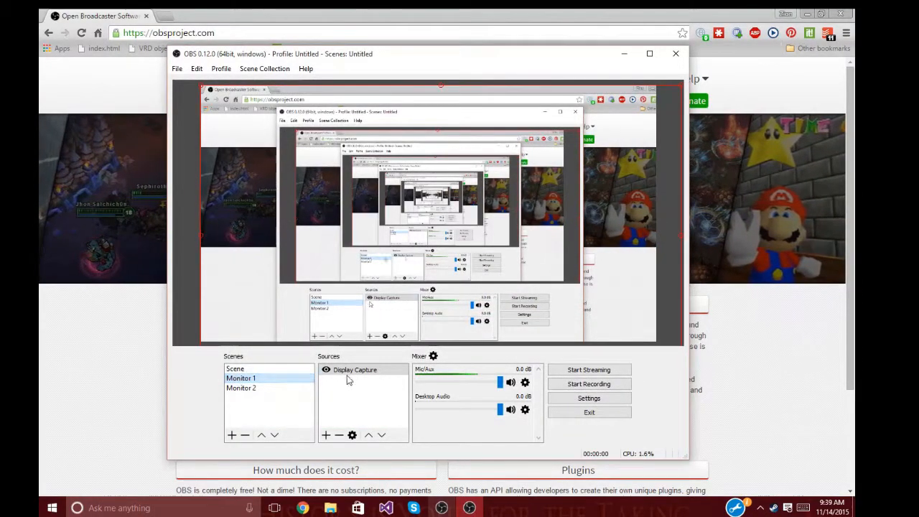
# - Add a new source named Display Capture 1 to the Monitor 2 scene, using Display 1: 1366x768 @ 1440,63
pyautogui.click(263, 389)
pyautogui.click(327, 436)
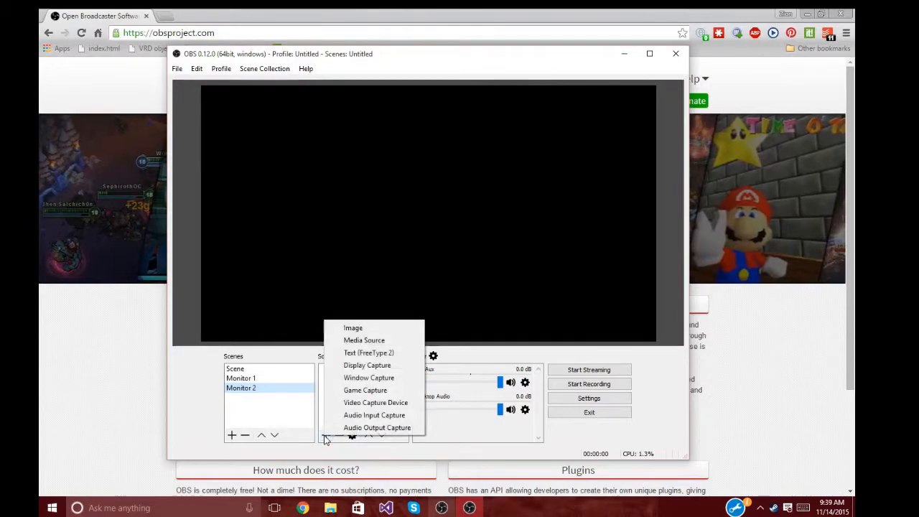
pyautogui.click(392, 365)
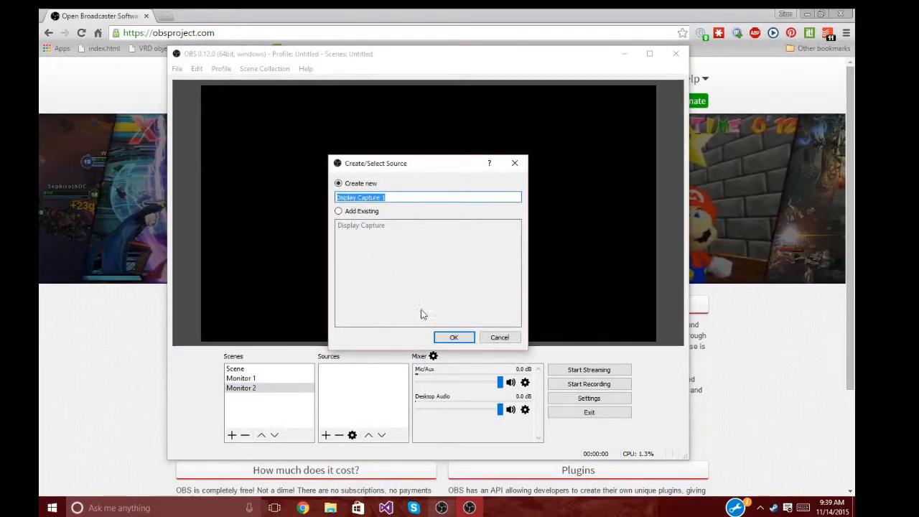
pyautogui.click(416, 196)
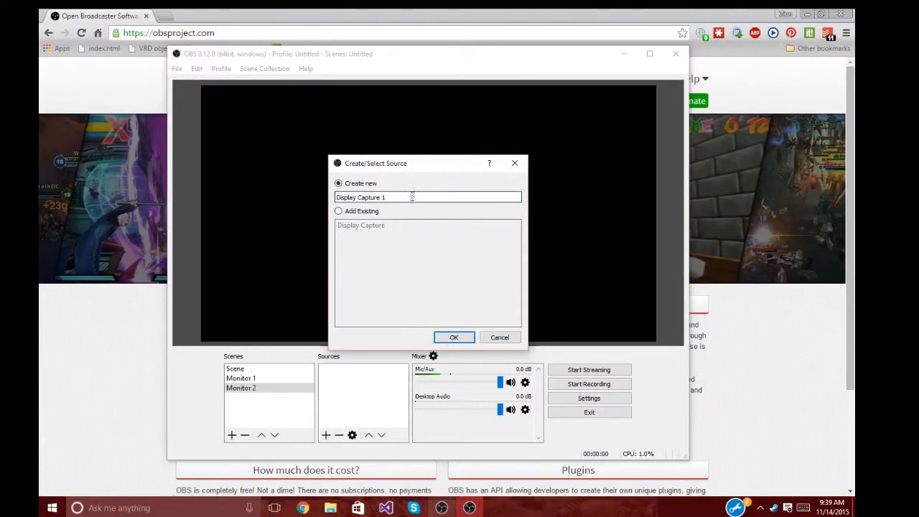
pyautogui.click(451, 337)
pyautogui.click(460, 276)
pyautogui.click(418, 197)
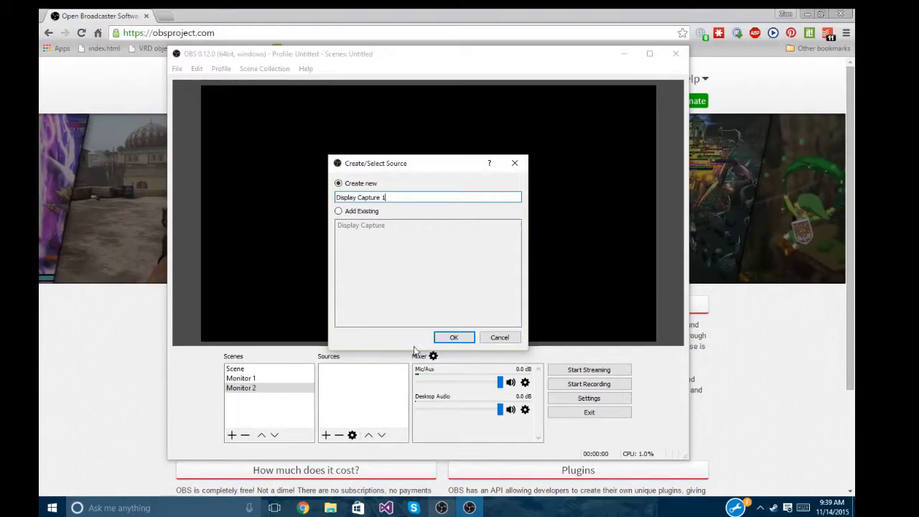
pyautogui.click(449, 341)
pyautogui.click(342, 328)
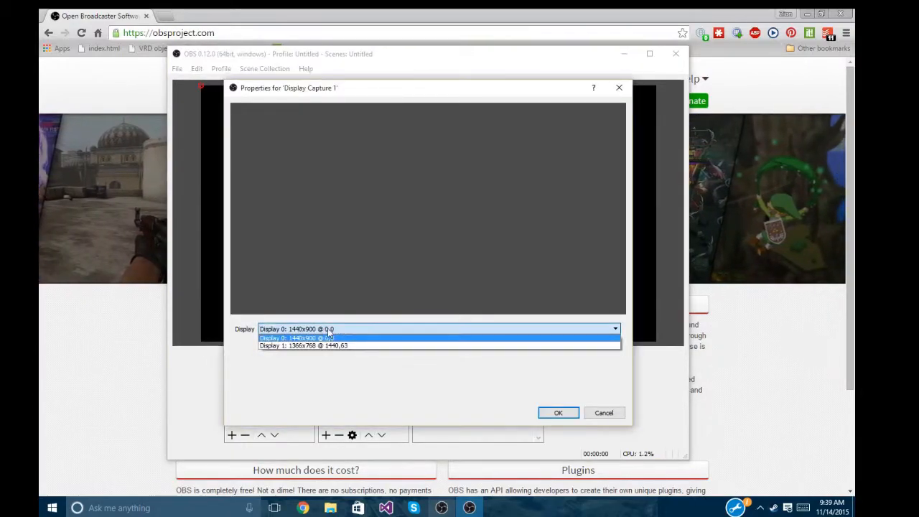
pyautogui.click(314, 346)
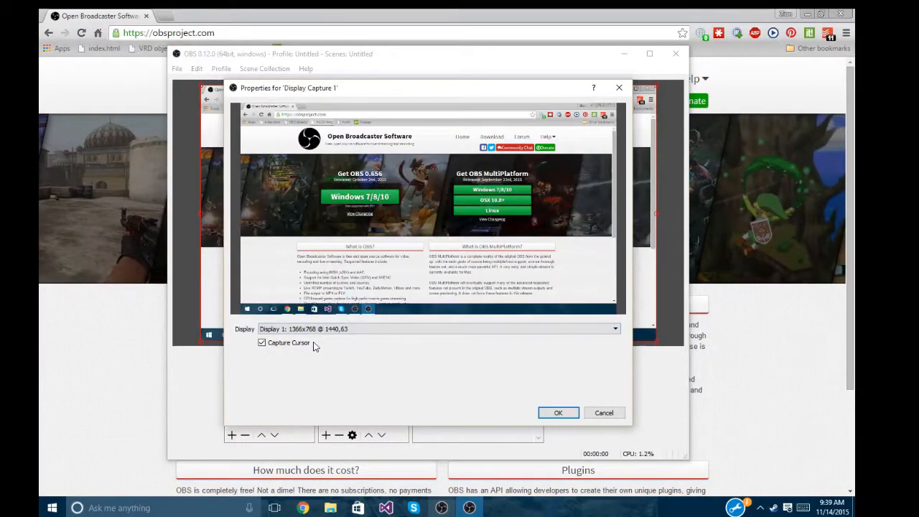
pyautogui.click(556, 412)
# - Alternate between the Monitor 1 and Monitor 2 scenes to compare their previews
pyautogui.click(277, 381)
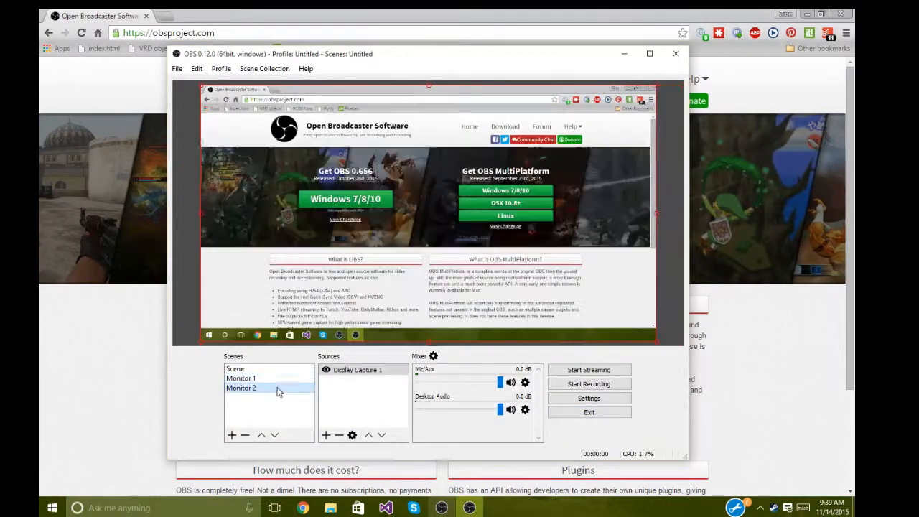
pyautogui.click(280, 388)
pyautogui.click(278, 378)
pyautogui.click(280, 389)
pyautogui.click(279, 379)
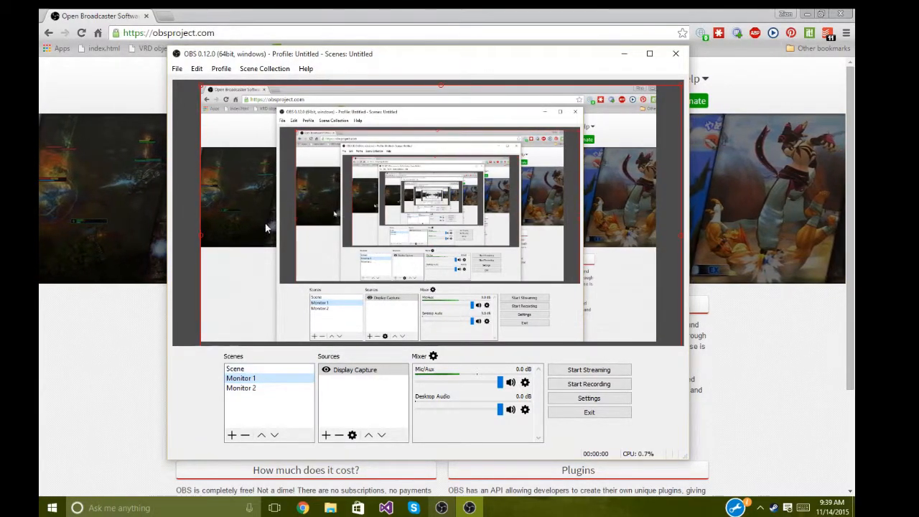
pyautogui.click(251, 389)
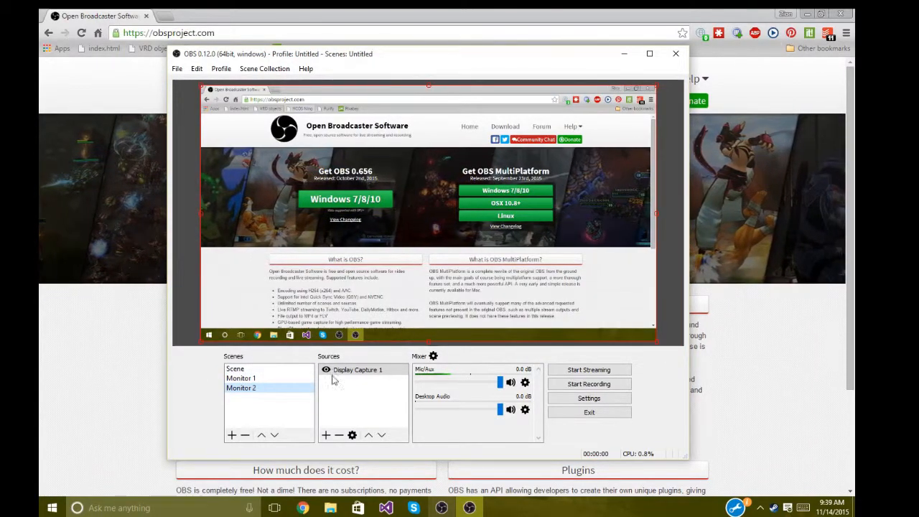
pyautogui.click(244, 378)
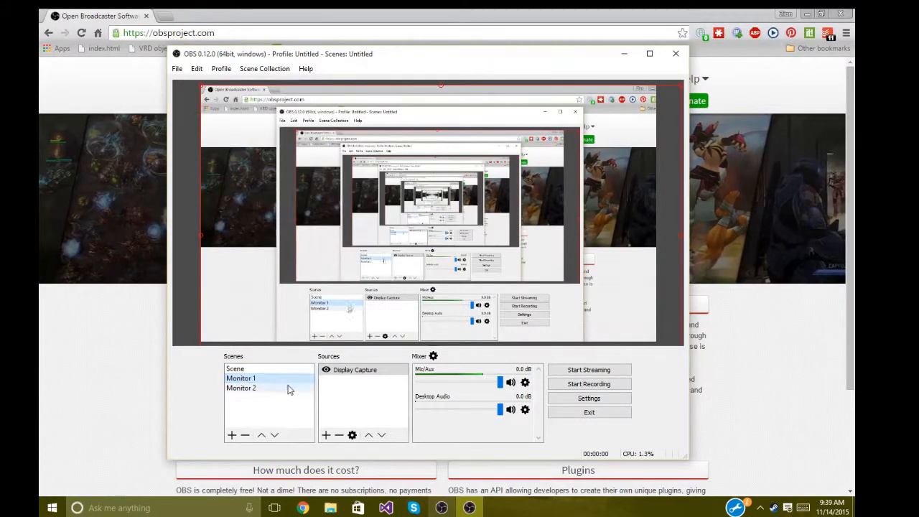
pyautogui.click(251, 389)
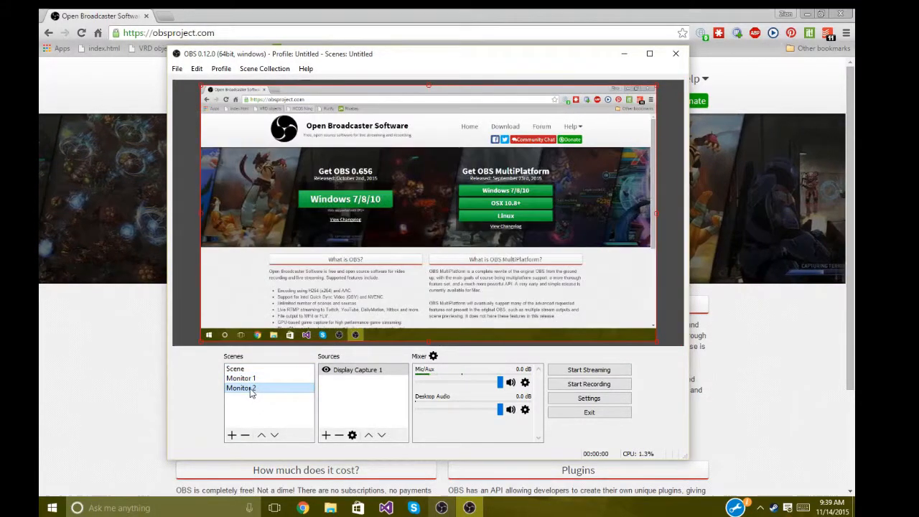
# - Shrink the display capture in the Monitor 1 scene so the whole screen fits inside the canvas
pyautogui.click(250, 380)
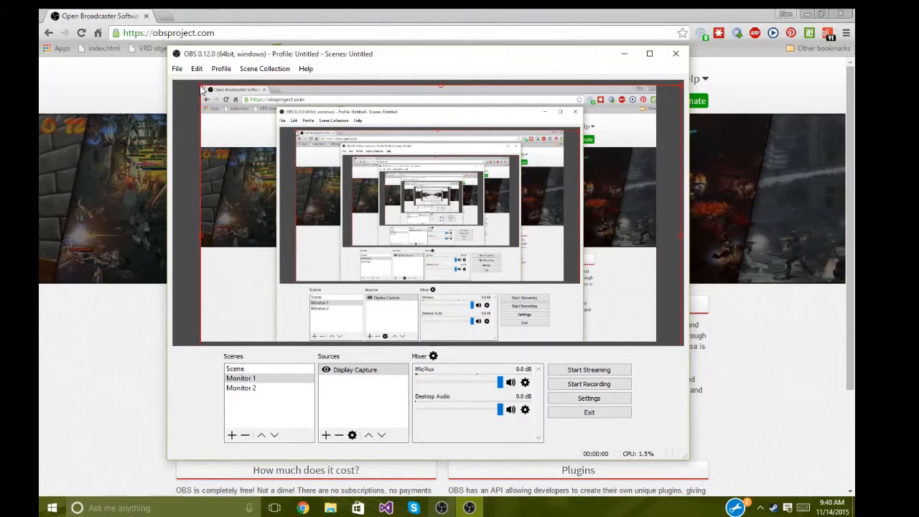
pyautogui.moveTo(206, 94)
pyautogui.mouseDown()
pyautogui.moveTo(326, 164)
pyautogui.moveTo(201, 85)
pyautogui.mouseUp()
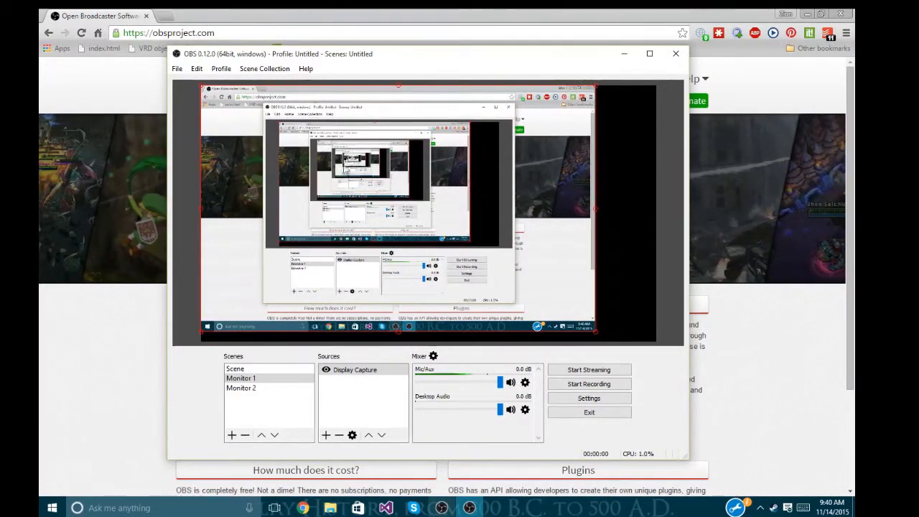
# - Enlarge the display capture in the Monitor 1 scene to span the full canvas height
pyautogui.moveTo(598, 337); pyautogui.dragTo(605, 342)
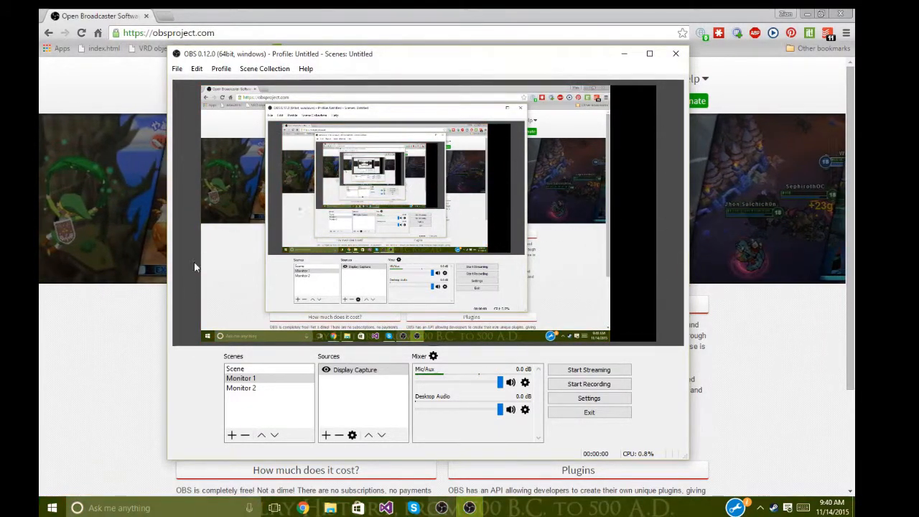
# - Check the base and output resolutions in the video settings, and the captured display's resolution in the Display Capture properties
pyautogui.click(589, 397)
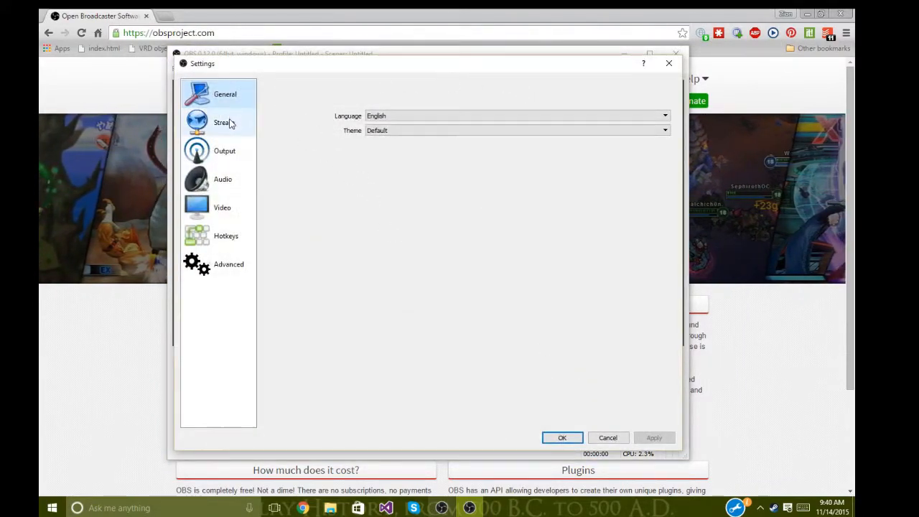
pyautogui.click(615, 437)
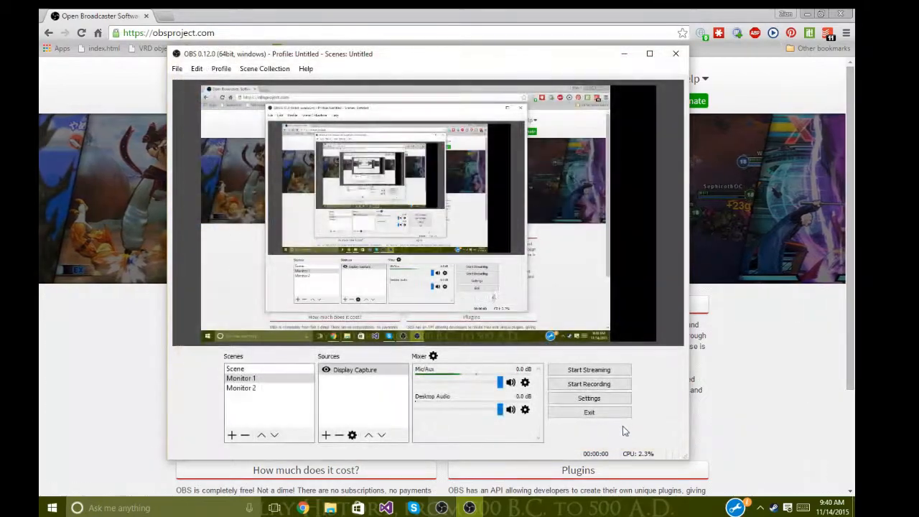
pyautogui.click(584, 401)
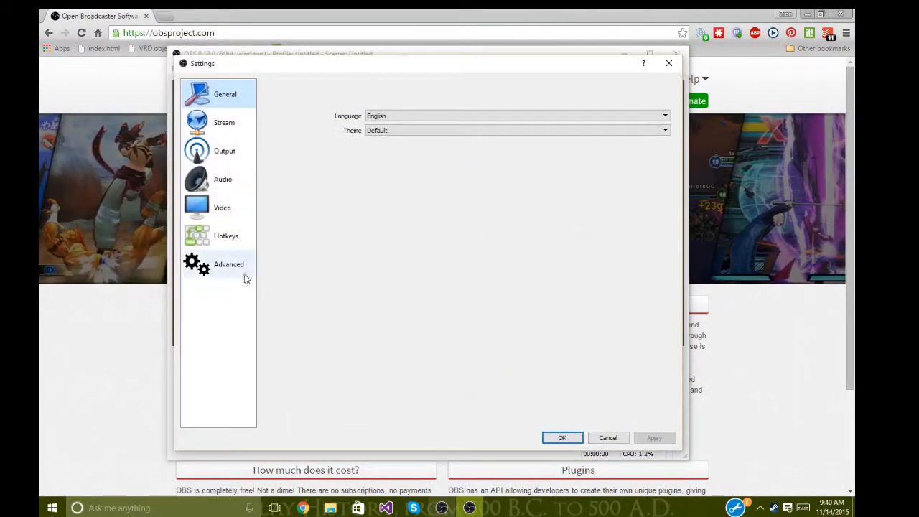
pyautogui.click(211, 208)
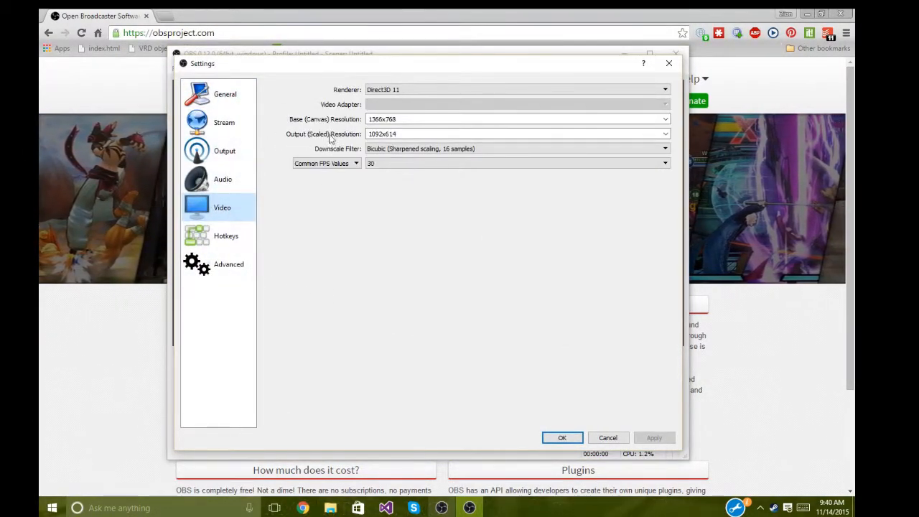
pyautogui.moveTo(433, 119); pyautogui.dragTo(276, 119)
pyautogui.click(412, 134)
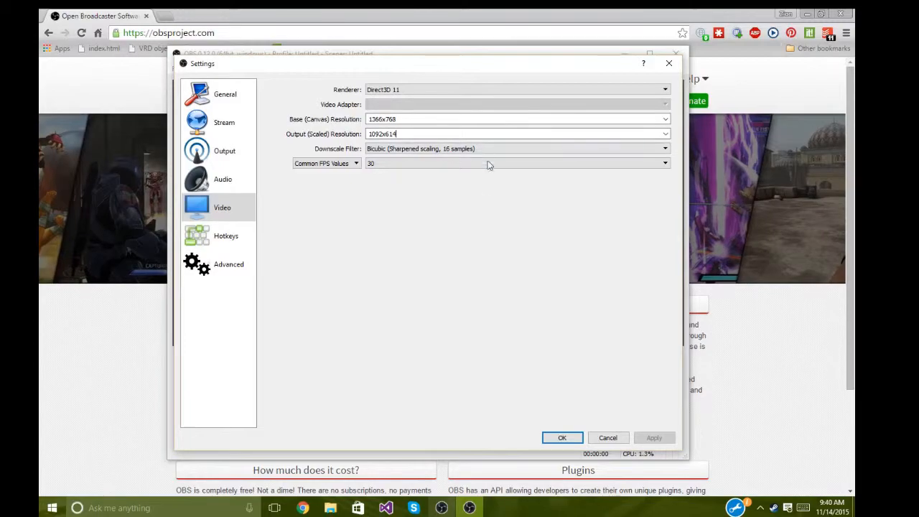
pyautogui.click(623, 438)
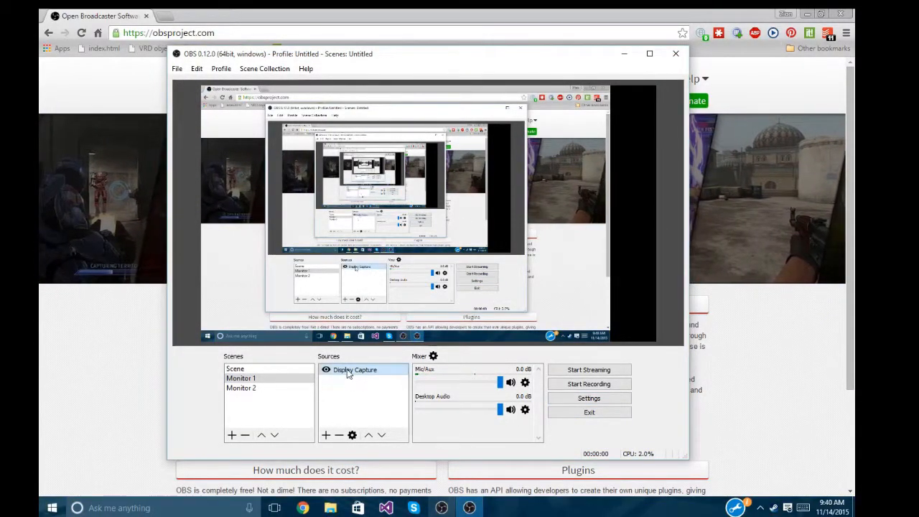
pyautogui.click(352, 435)
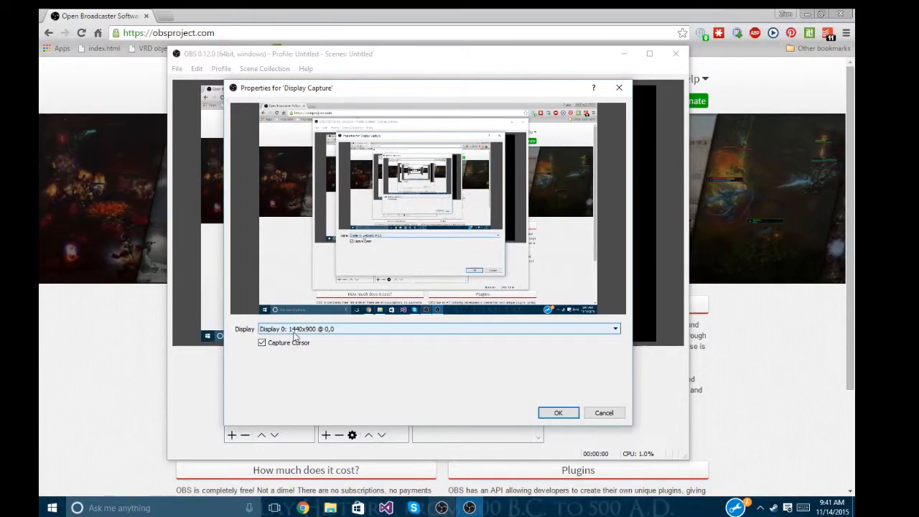
pyautogui.click(554, 412)
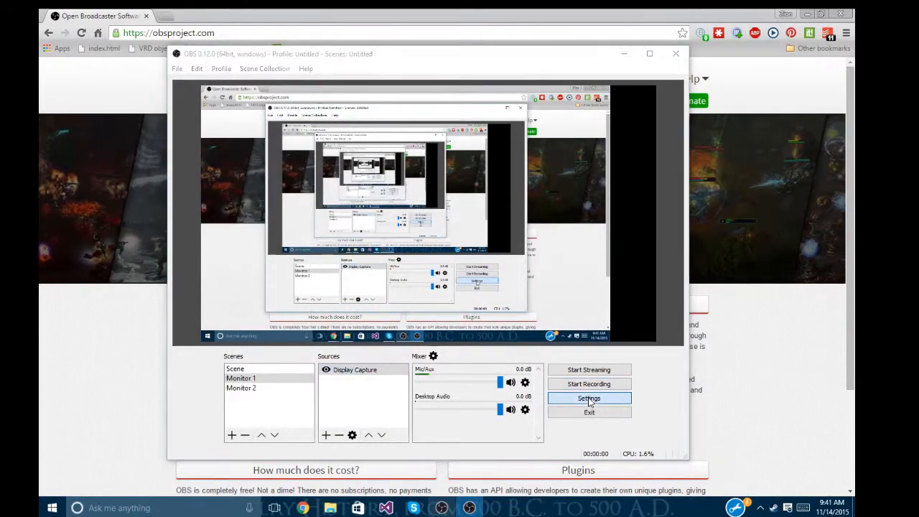
# - Set both the base canvas and output resolutions to 1440x900 and apply the video settings
pyautogui.click(588, 399)
pyautogui.moveTo(412, 120); pyautogui.dragTo(336, 119)
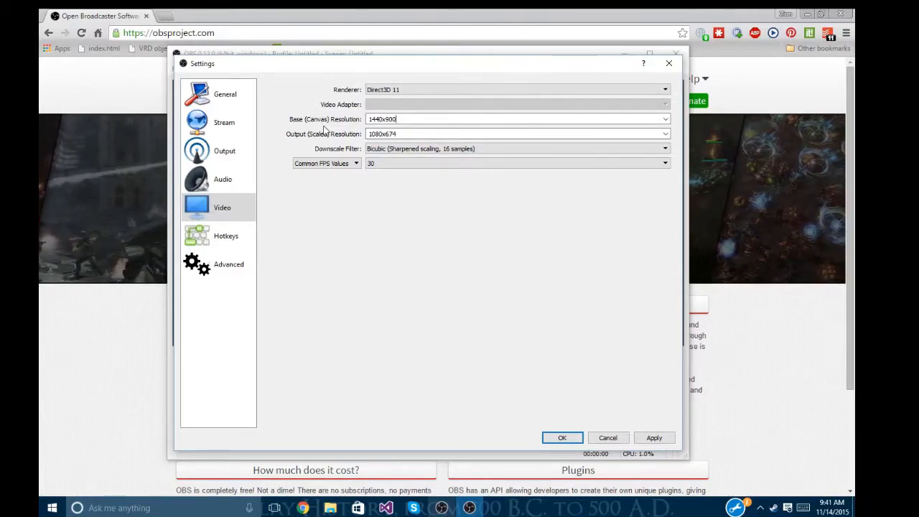
pyautogui.moveTo(426, 133); pyautogui.dragTo(291, 120)
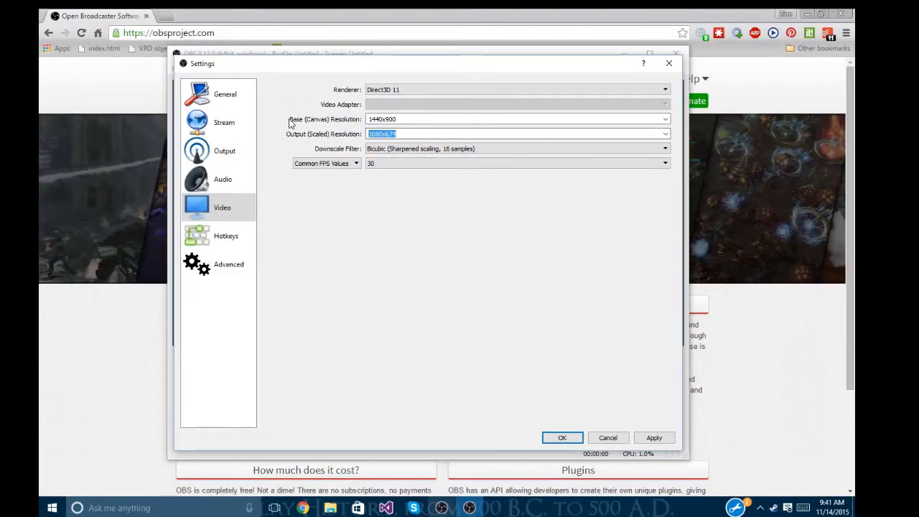
pyautogui.write('1440x900')
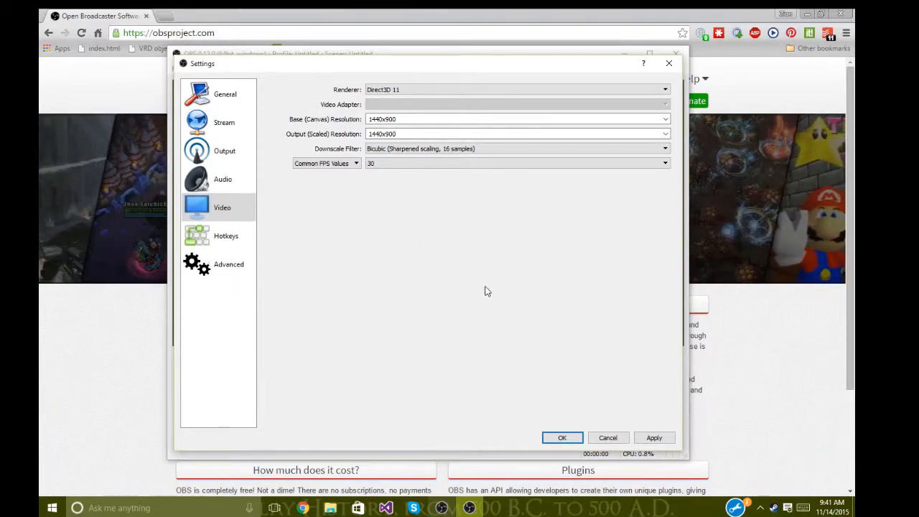
pyautogui.click(655, 437)
pyautogui.click(562, 438)
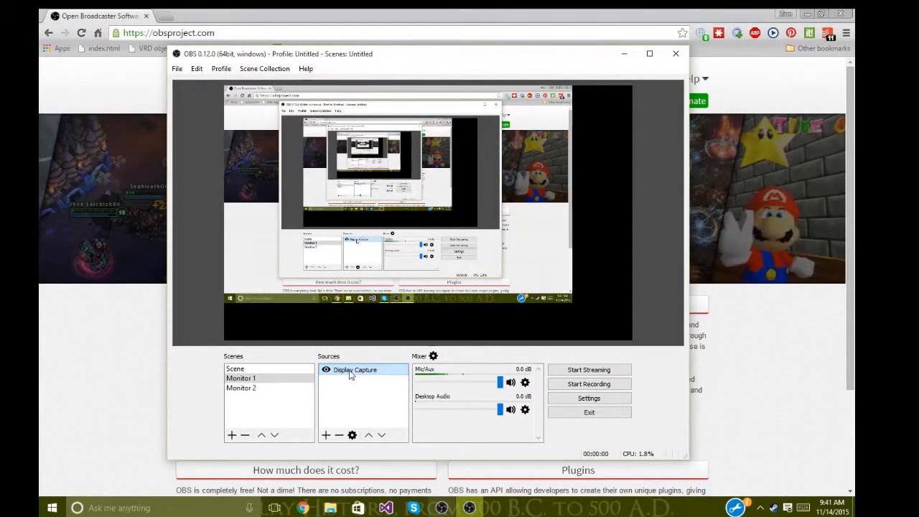
# - Enlarge the display capture in the Monitor 1 scene so it fills the whole resized canvas
pyautogui.click(452, 237)
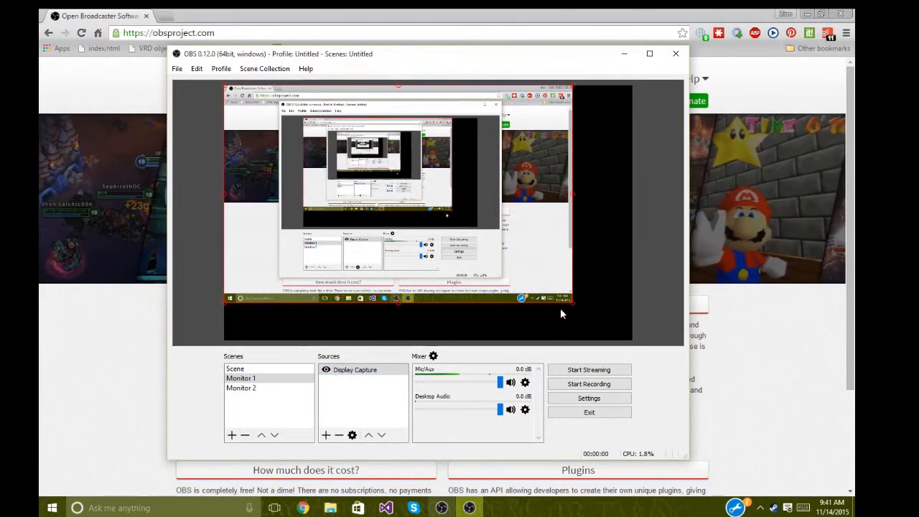
pyautogui.moveTo(574, 307); pyautogui.dragTo(632, 331)
pyautogui.click(641, 231)
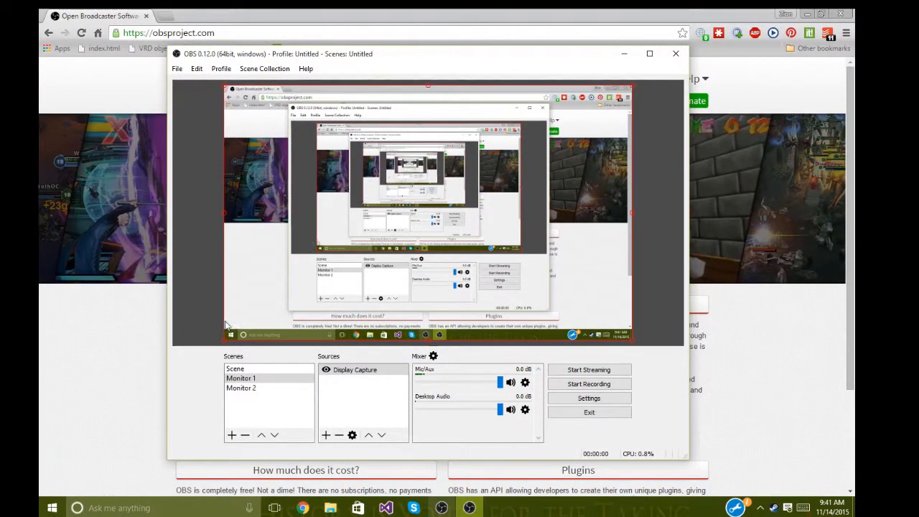
# - Review the language and theme choices in the general settings, keeping English and Default
pyautogui.click(589, 399)
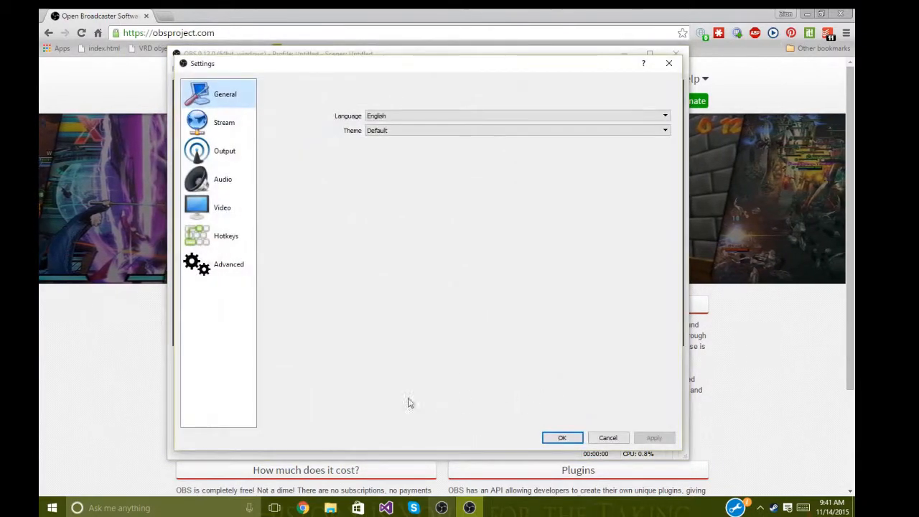
pyautogui.click(608, 437)
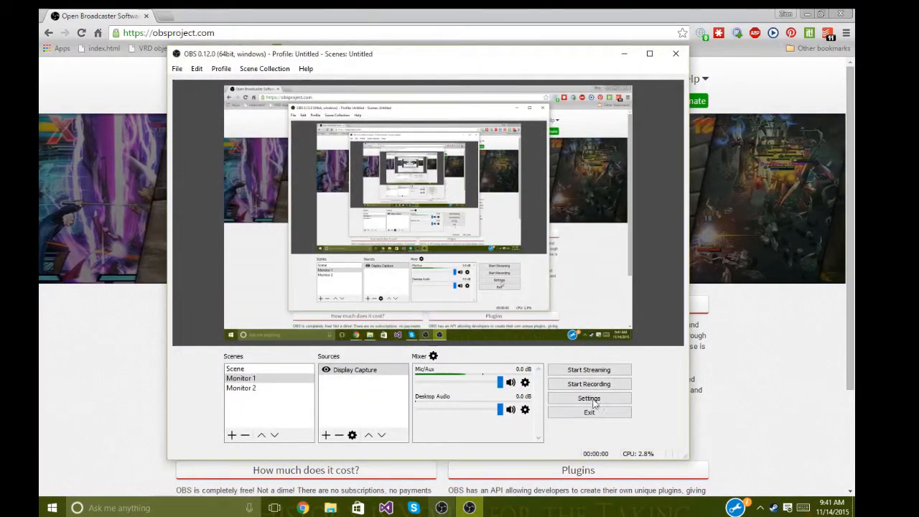
pyautogui.click(595, 397)
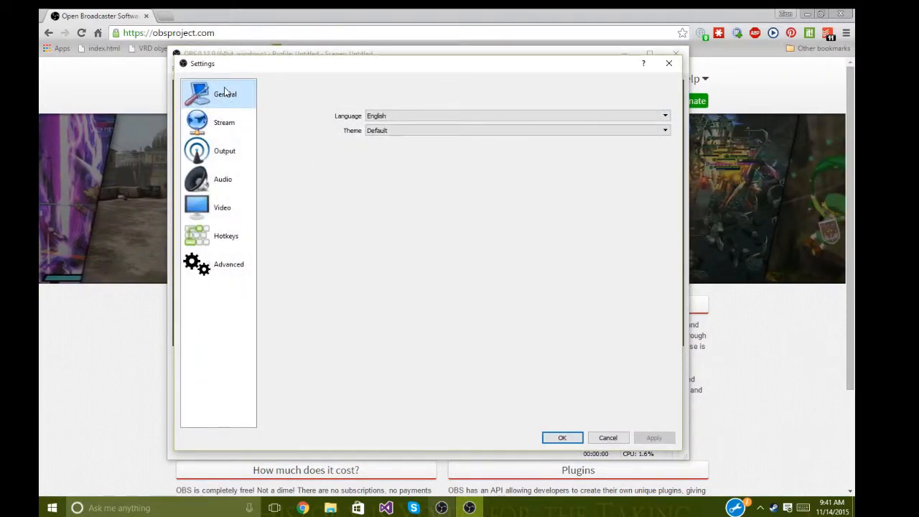
pyautogui.click(385, 116)
pyautogui.click(353, 113)
pyautogui.click(377, 130)
pyautogui.click(378, 141)
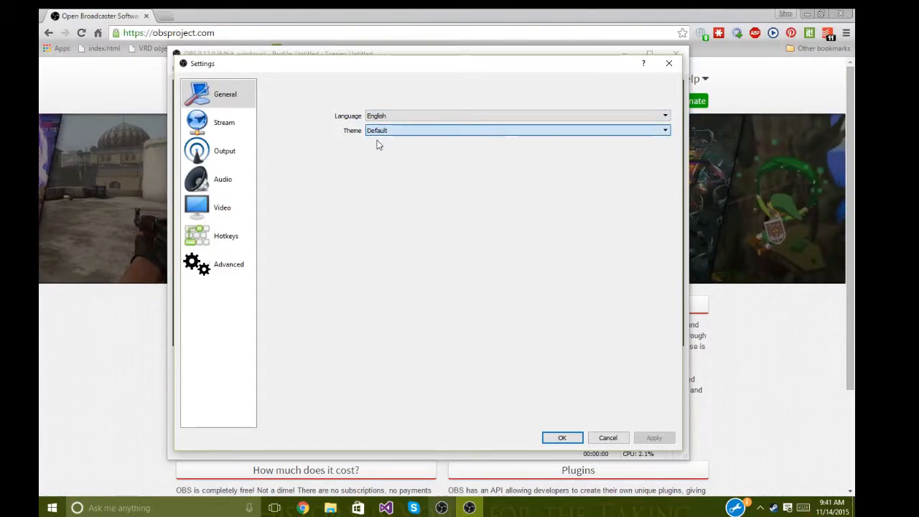
pyautogui.click(376, 130)
pyautogui.click(383, 147)
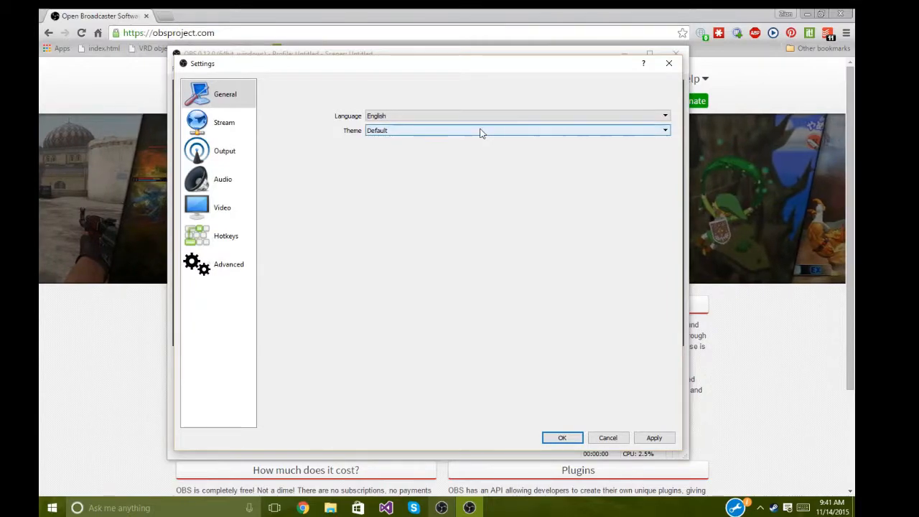
# - Switch the output mode to Advanced to inspect its streaming options, and return it to Simple
pyautogui.click(251, 131)
pyautogui.click(240, 143)
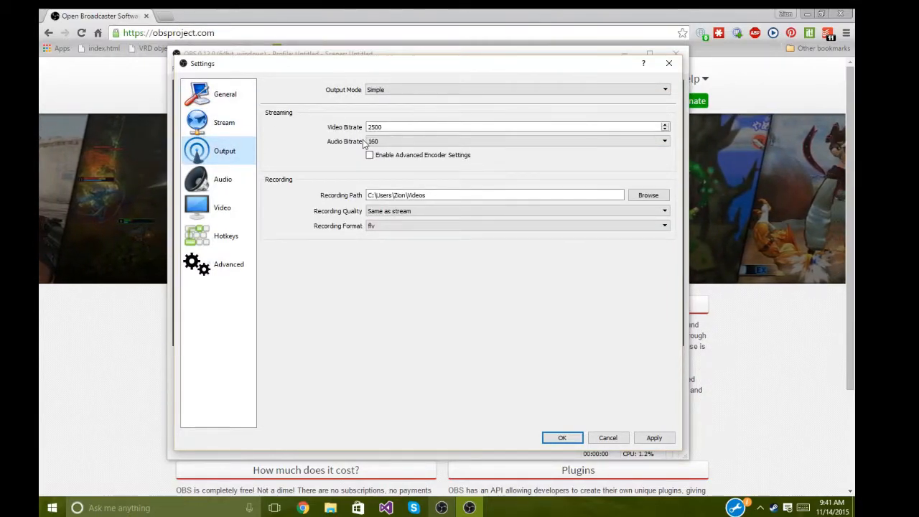
pyautogui.click(381, 90)
pyautogui.click(391, 108)
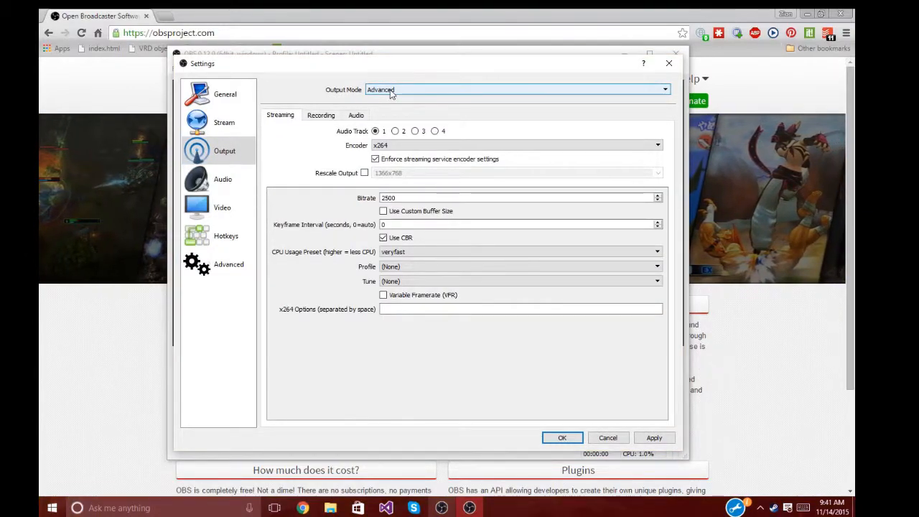
pyautogui.click(391, 91)
pyautogui.click(390, 97)
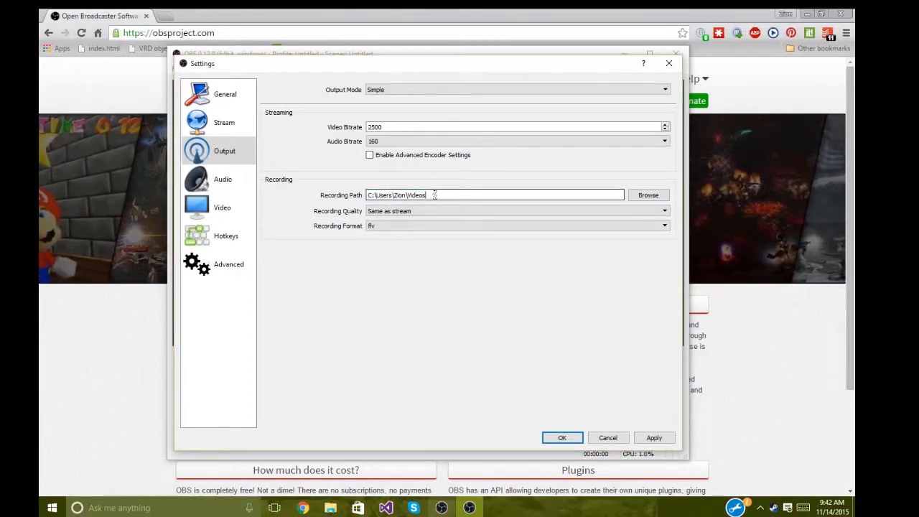
# - Set the recording path to the Recordings folder inside Videos
pyautogui.click(646, 198)
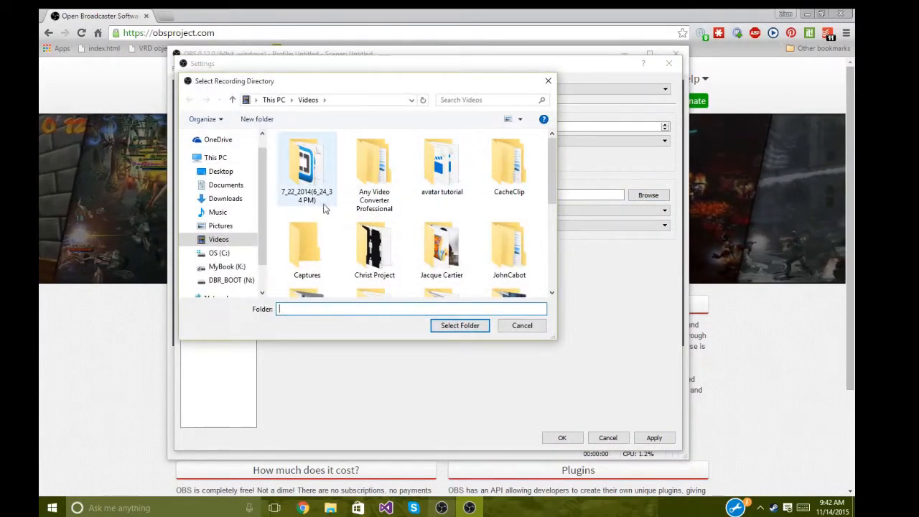
pyautogui.scroll(-3, 323, 207)
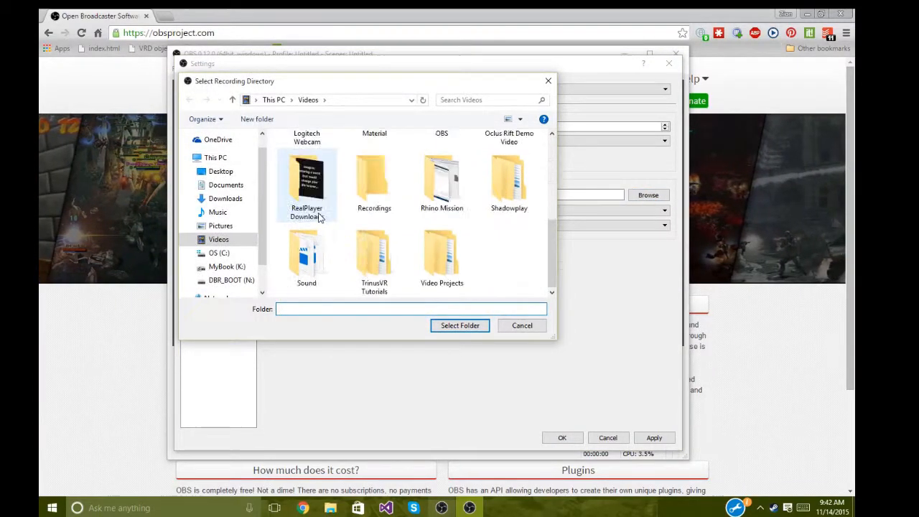
pyautogui.doubleClick(376, 167)
pyautogui.click(459, 326)
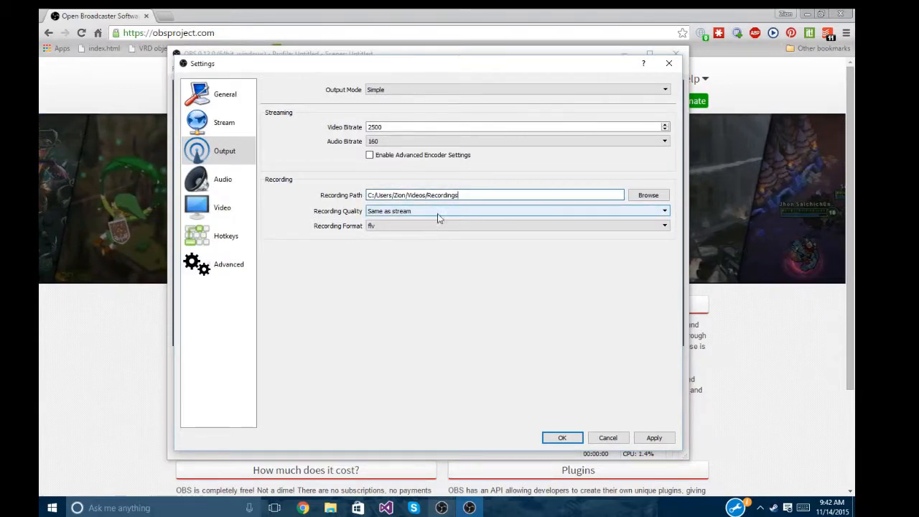
# - Set the recording format to mp4 and apply the output settings
pyautogui.click(370, 226)
pyautogui.click(384, 244)
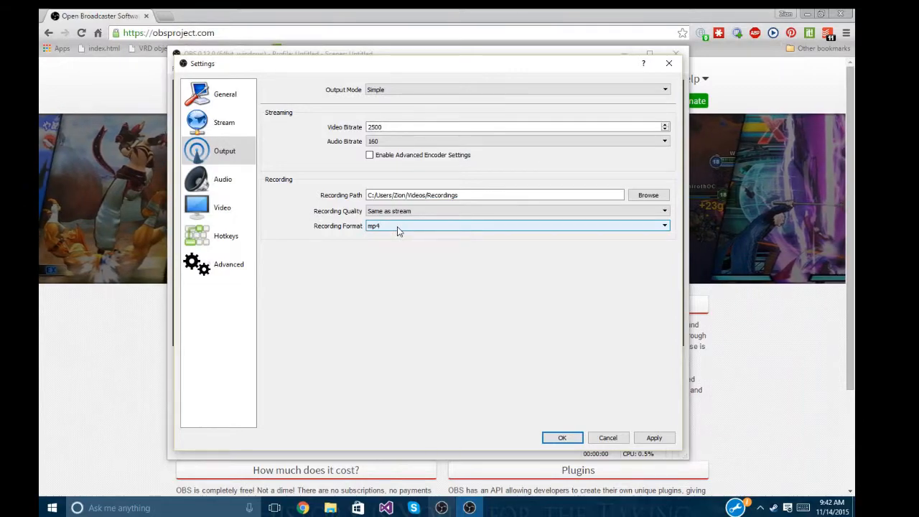
pyautogui.click(381, 225)
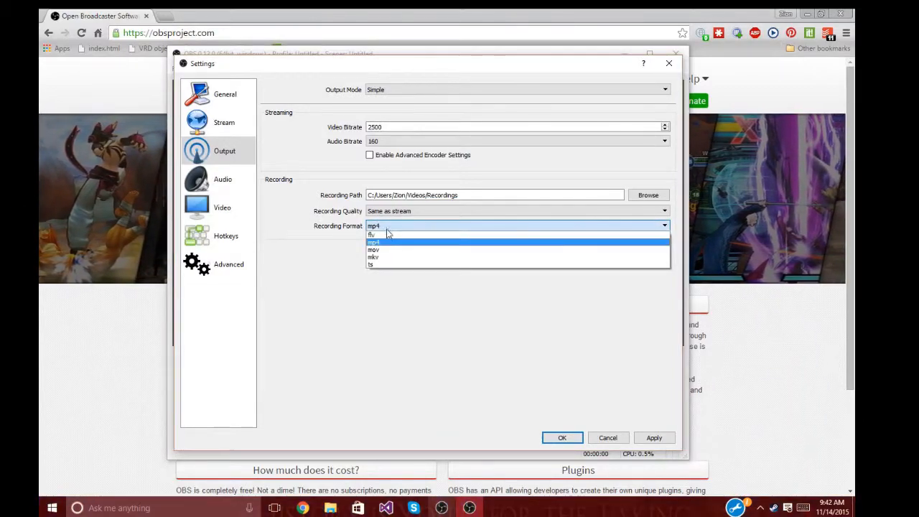
pyautogui.click(375, 234)
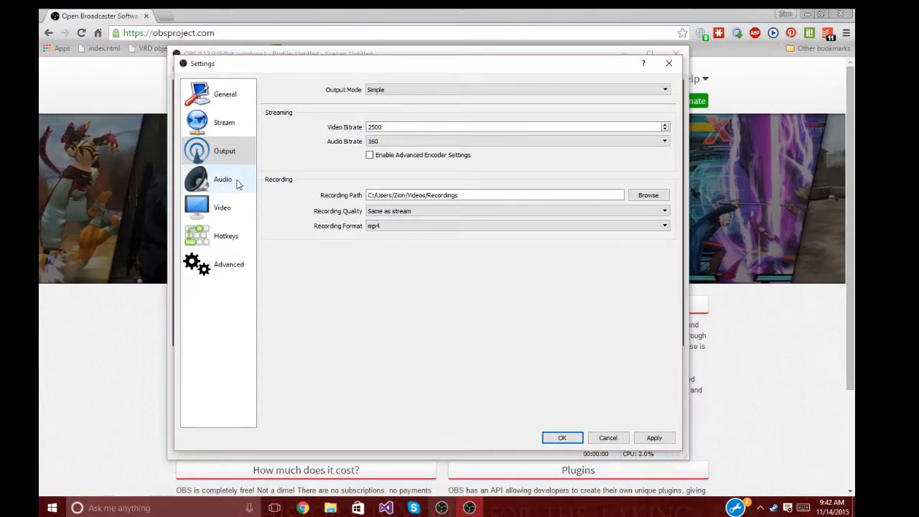
pyautogui.click(656, 438)
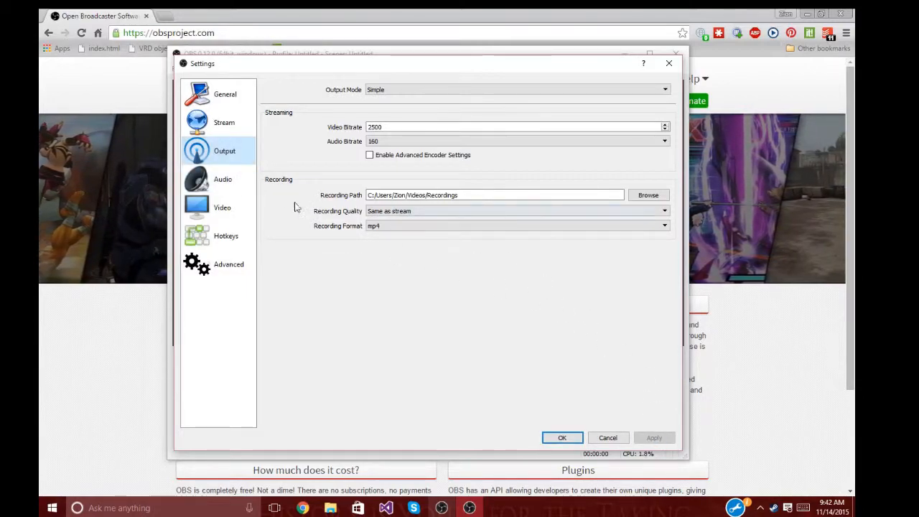
# - View the audio device settings, and open the Windows playback devices list to examine the available outputs
pyautogui.click(219, 179)
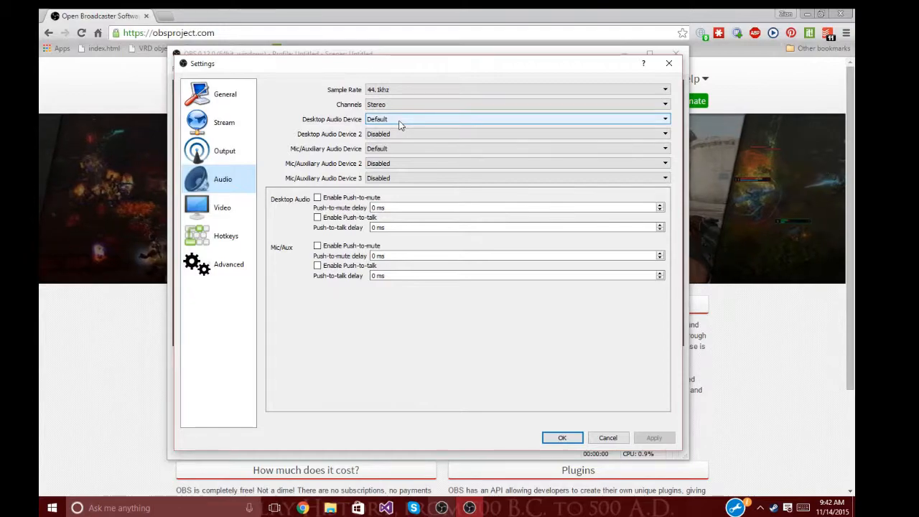
pyautogui.click(761, 507)
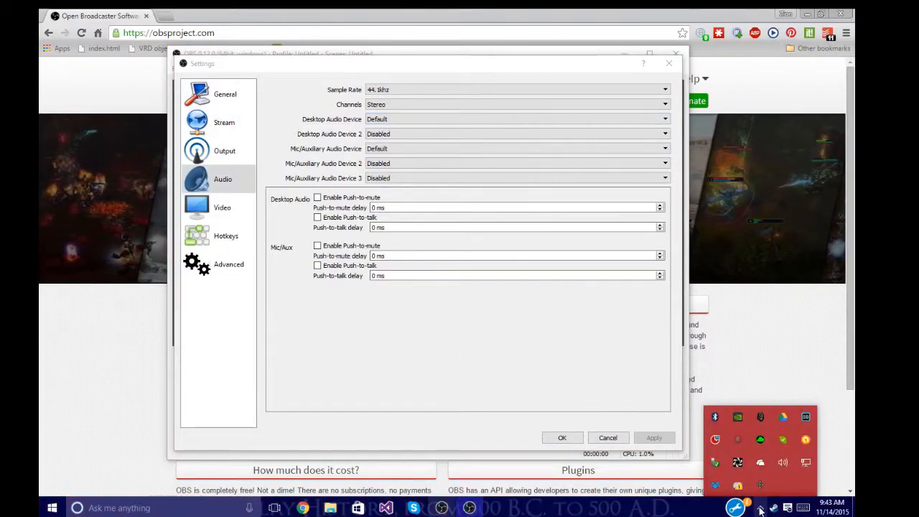
pyautogui.rightClick(783, 463)
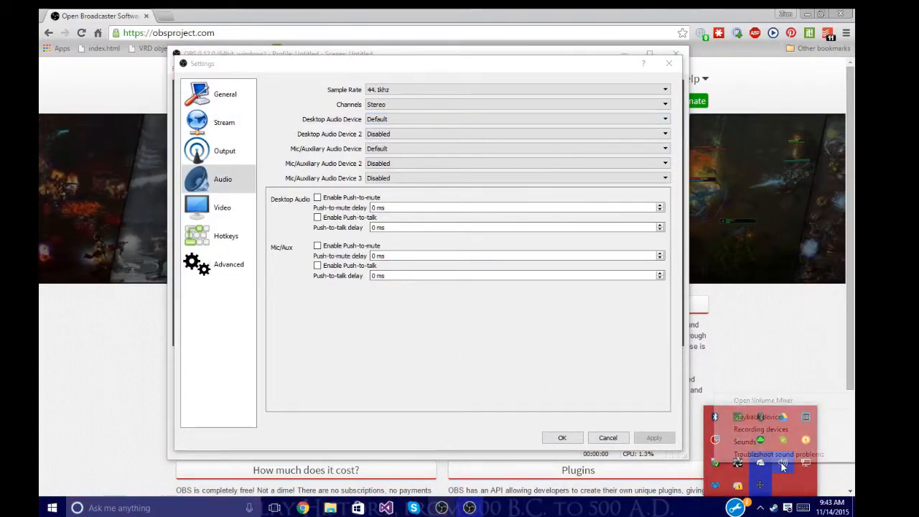
pyautogui.click(761, 507)
pyautogui.click(761, 507)
pyautogui.rightClick(786, 459)
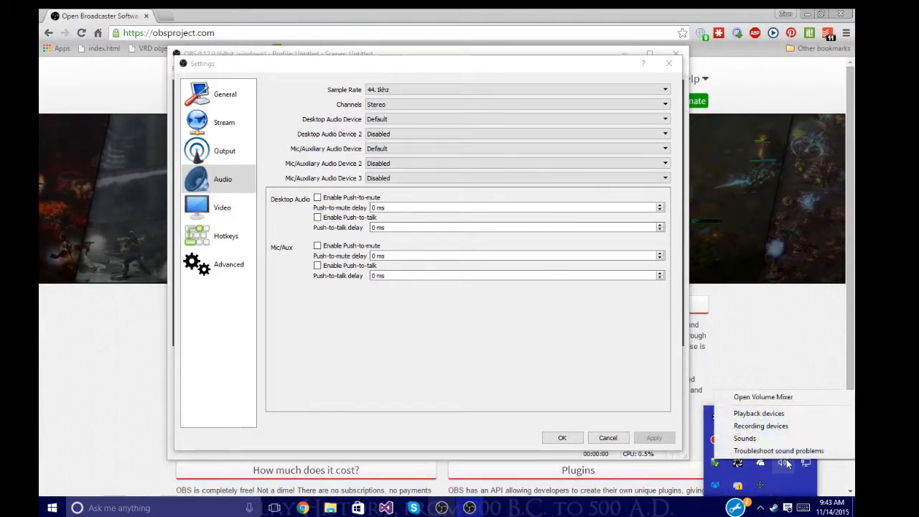
pyautogui.click(758, 413)
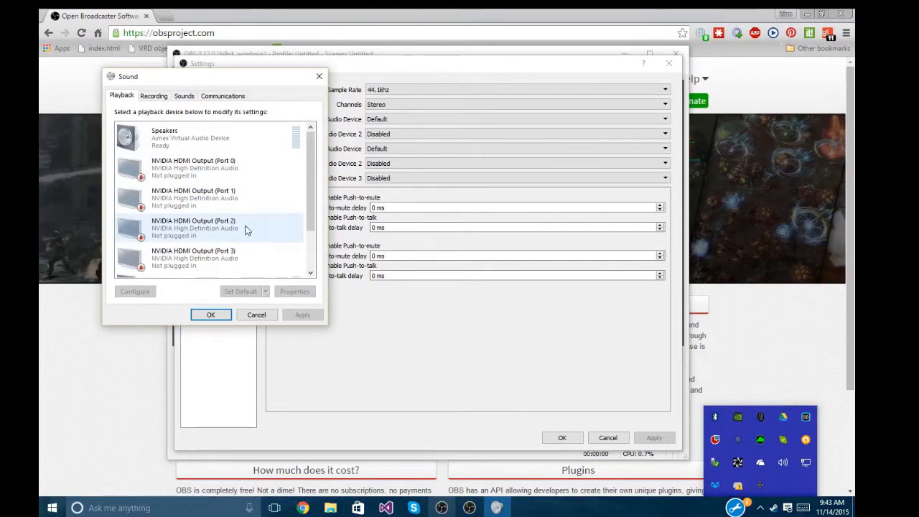
# - Examine the default speakers in the Windows playback devices list and close the Sound dialog
pyautogui.scroll(-2, 249, 228)
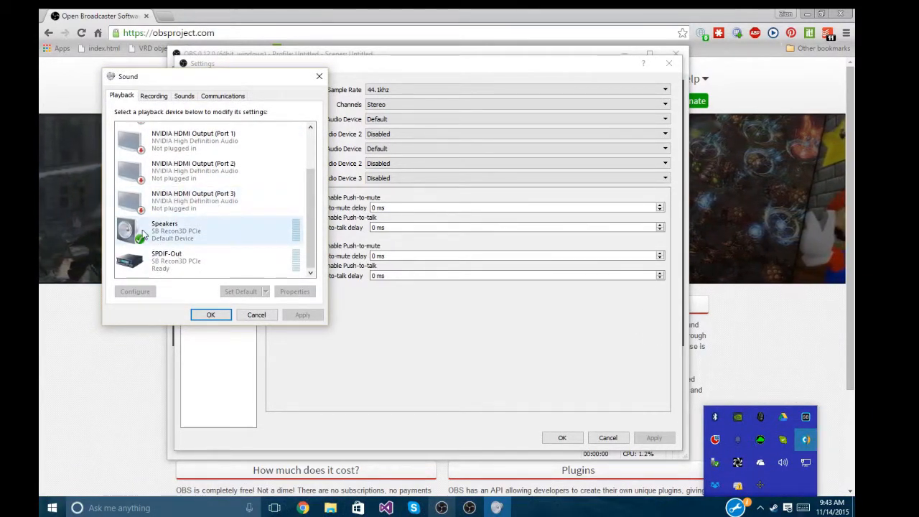
pyautogui.click(144, 235)
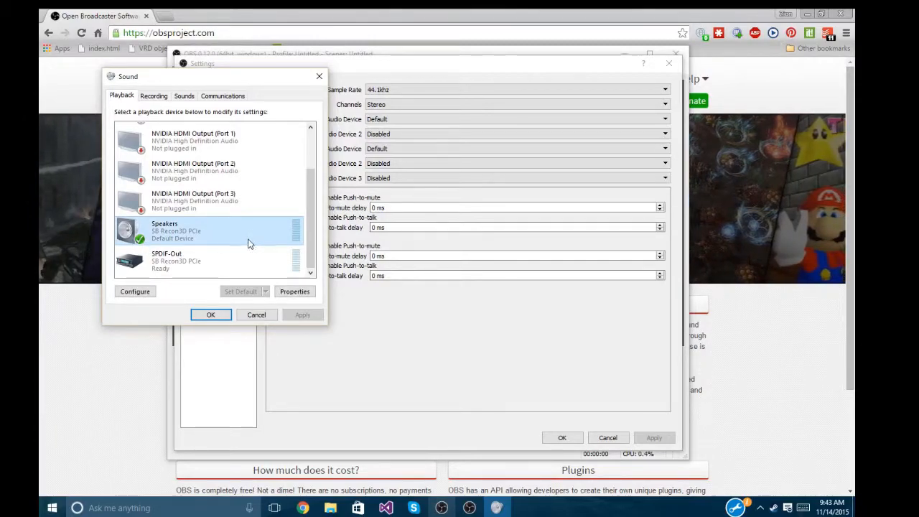
pyautogui.moveTo(150, 79); pyautogui.dragTo(619, 127)
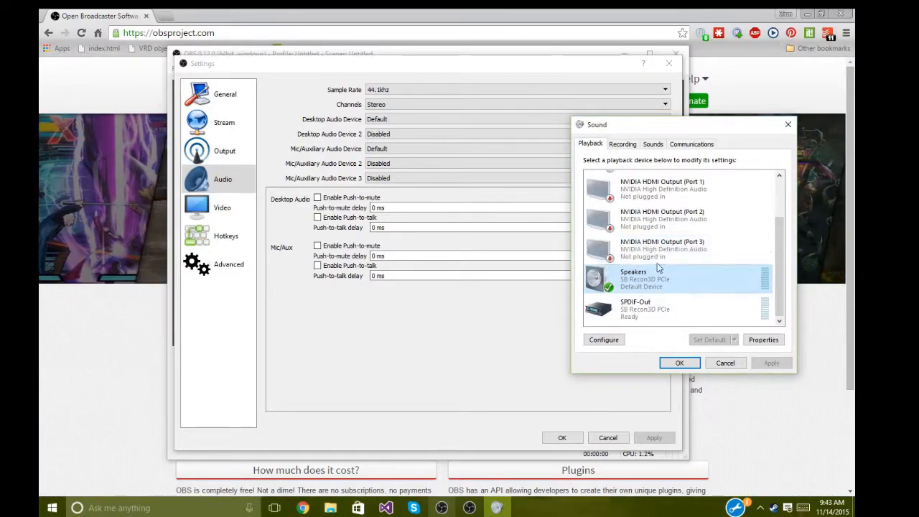
pyautogui.click(673, 362)
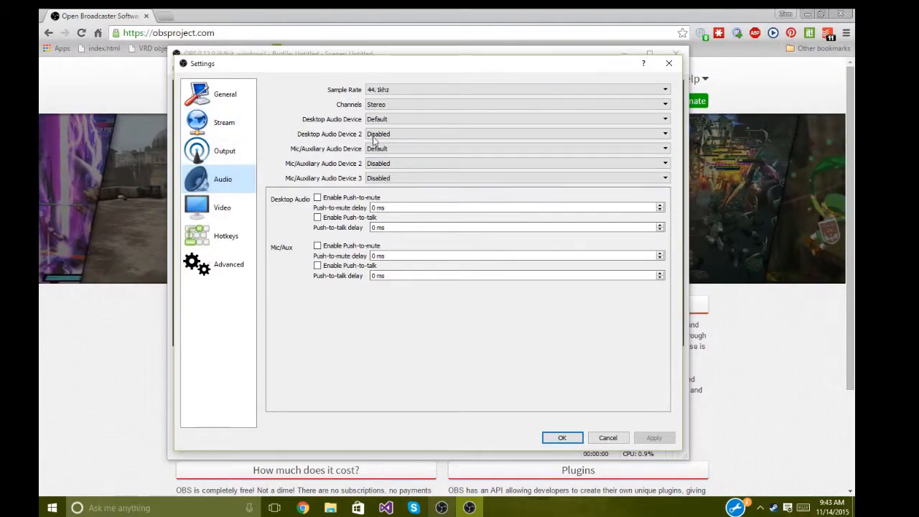
# - Switch the desktop audio device to Disabled and return it to Default
pyautogui.click(395, 119)
pyautogui.click(457, 124)
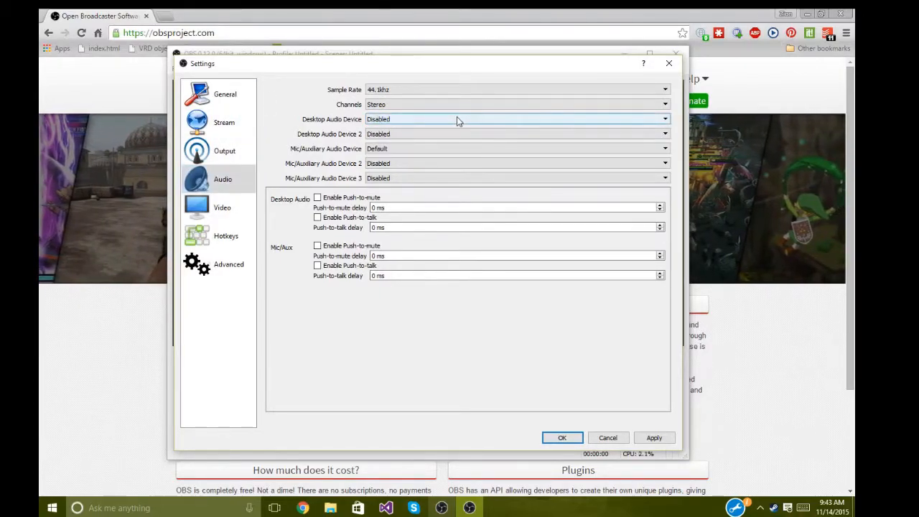
pyautogui.click(457, 119)
pyautogui.click(455, 135)
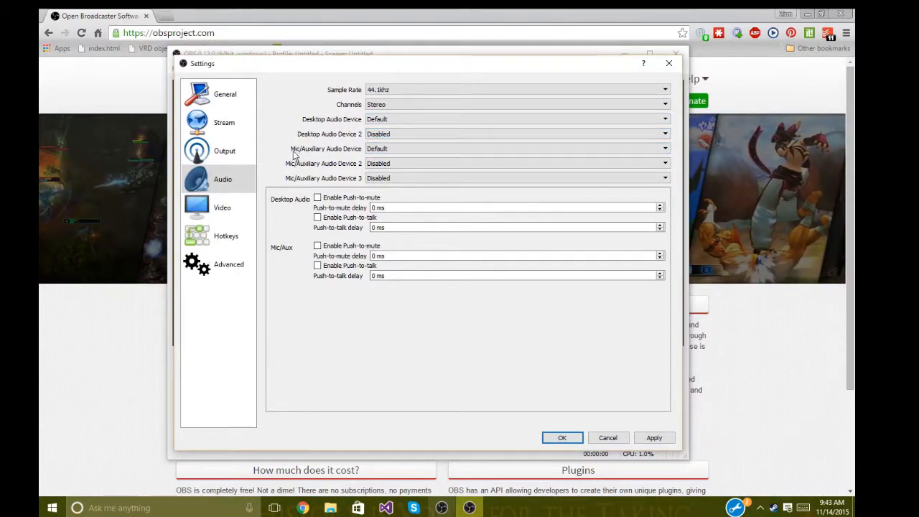
# - View the Mic/Auxiliary Audio Device options, and examine the microphones in the Windows recording devices list
pyautogui.click(373, 152)
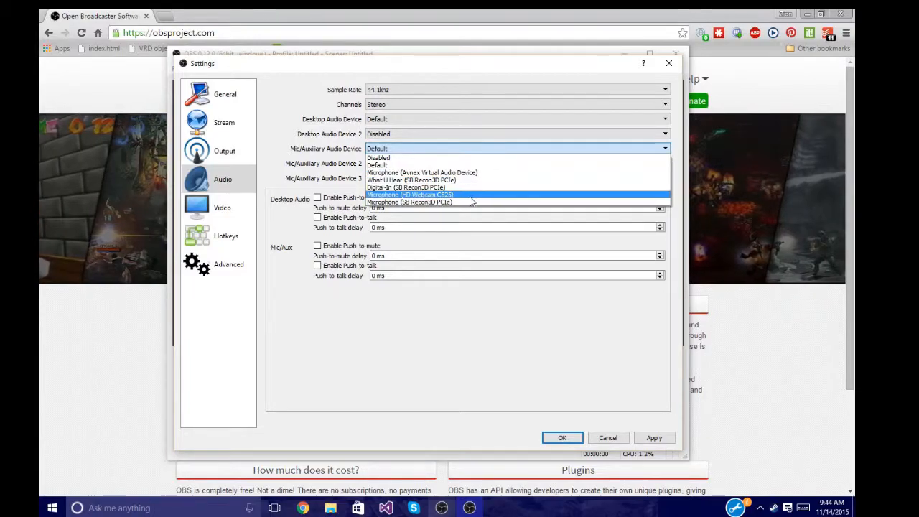
pyautogui.click(481, 348)
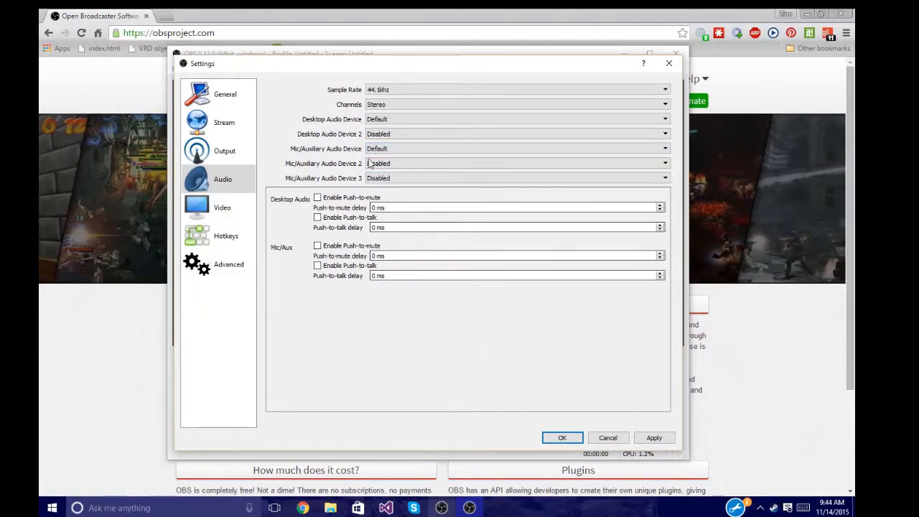
pyautogui.click(759, 508)
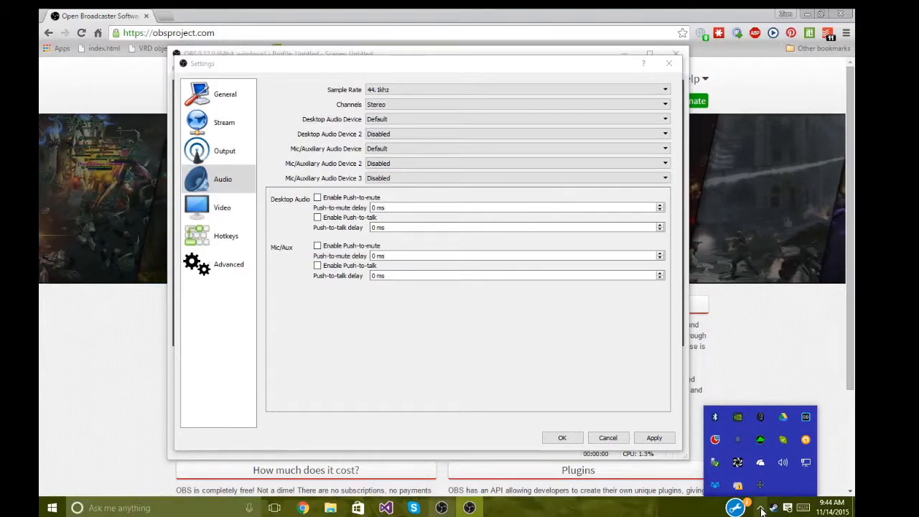
pyautogui.rightClick(783, 465)
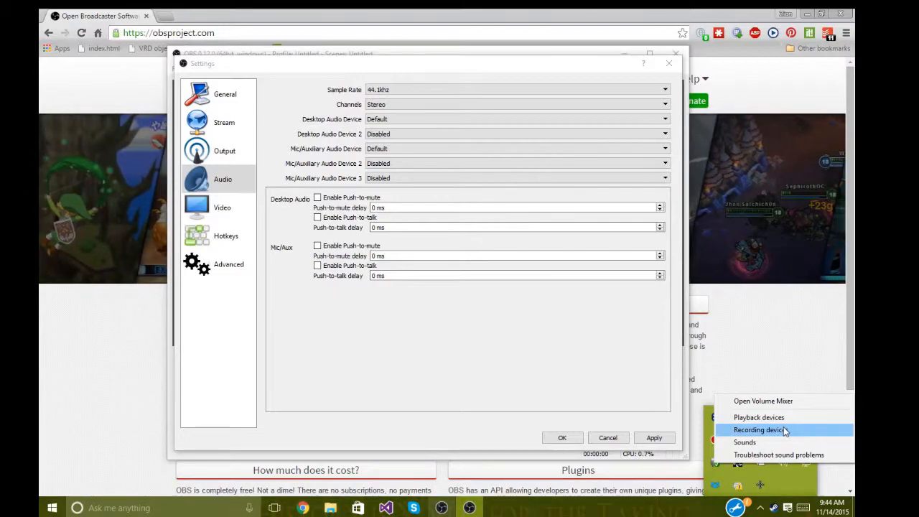
pyautogui.click(784, 431)
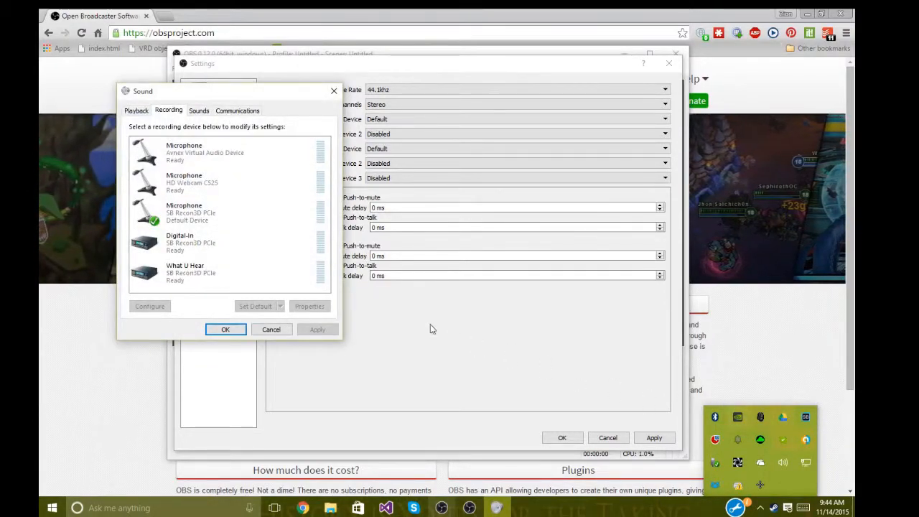
pyautogui.moveTo(272, 91); pyautogui.dragTo(541, 117)
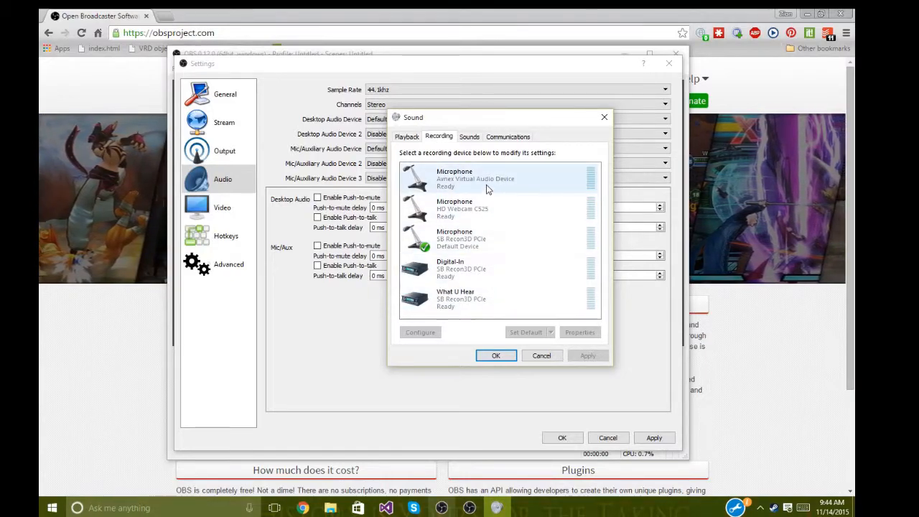
pyautogui.click(466, 180)
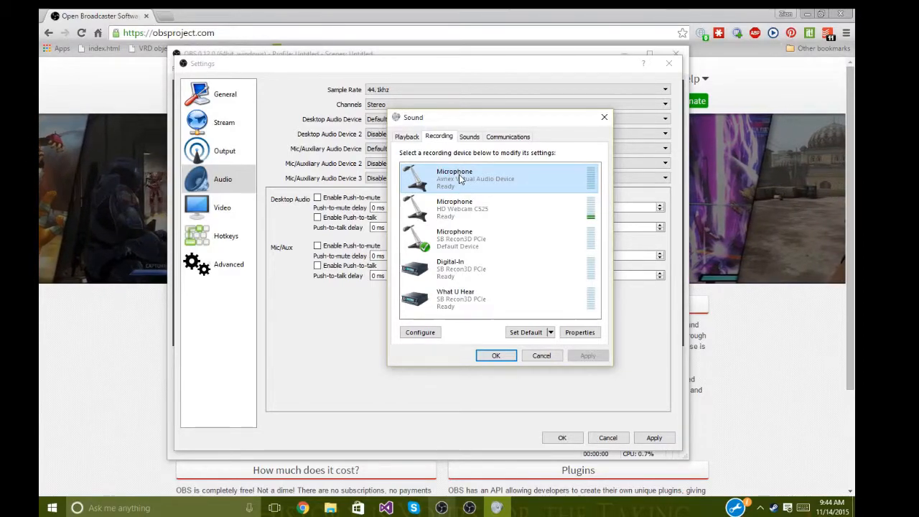
pyautogui.click(470, 208)
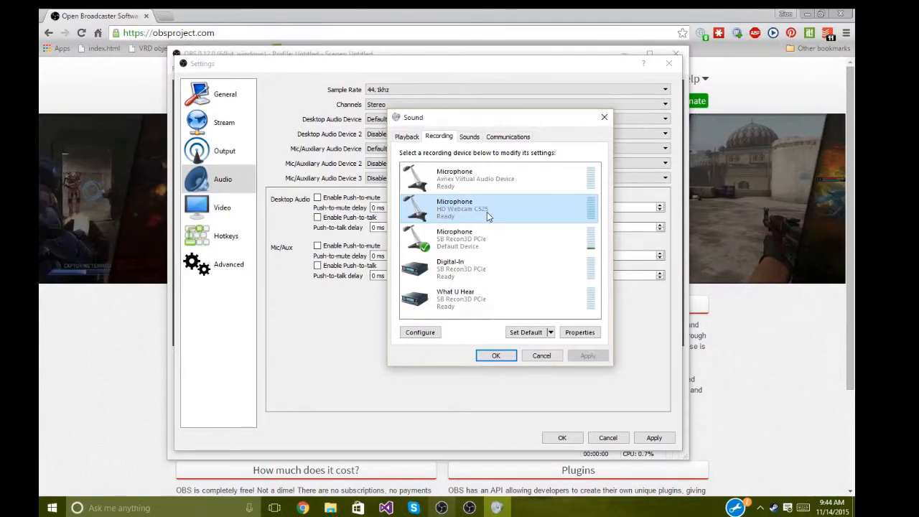
pyautogui.click(484, 237)
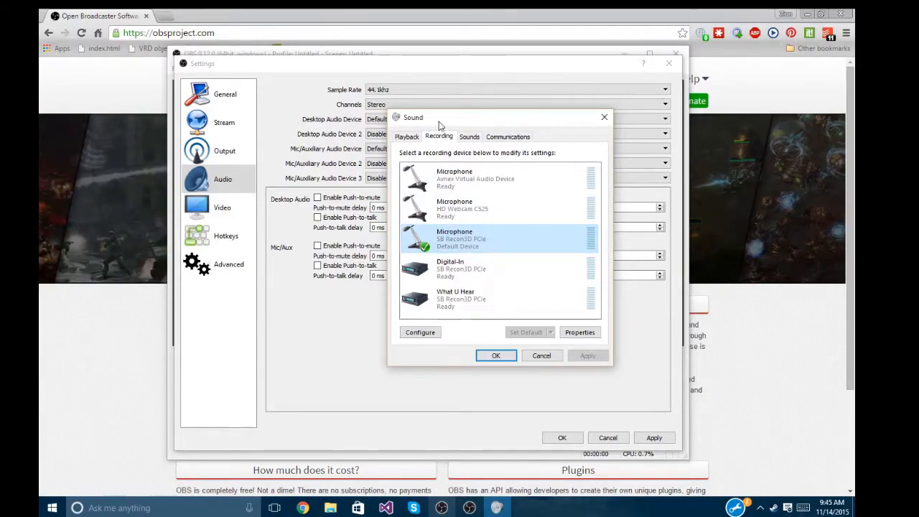
pyautogui.click(493, 354)
# - Try Microphone (Avnex Virtual Audio Device) as the Mic/Auxiliary Audio Device, return it to Default and apply the audio settings
pyautogui.click(388, 149)
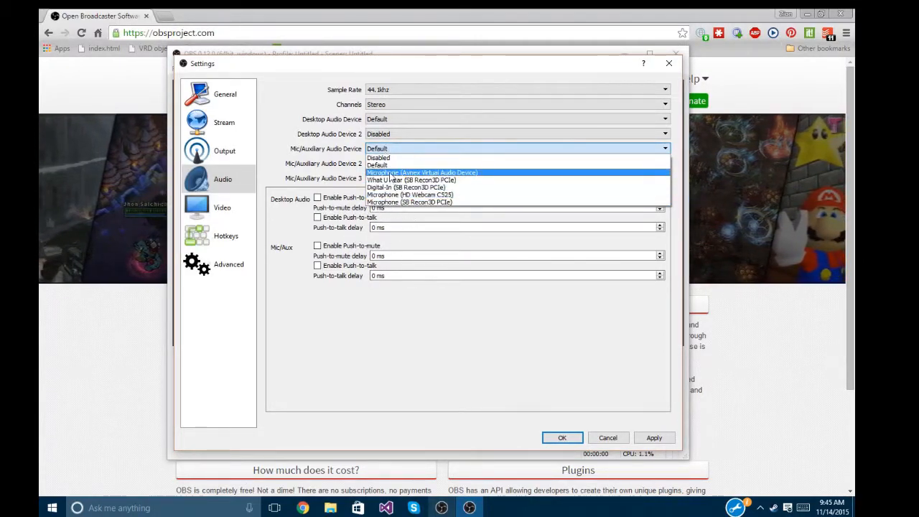
pyautogui.click(442, 173)
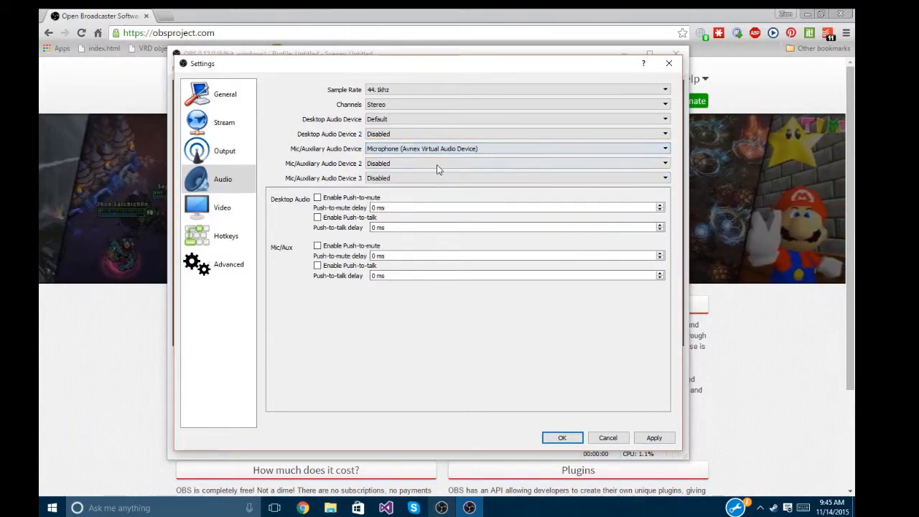
pyautogui.click(502, 150)
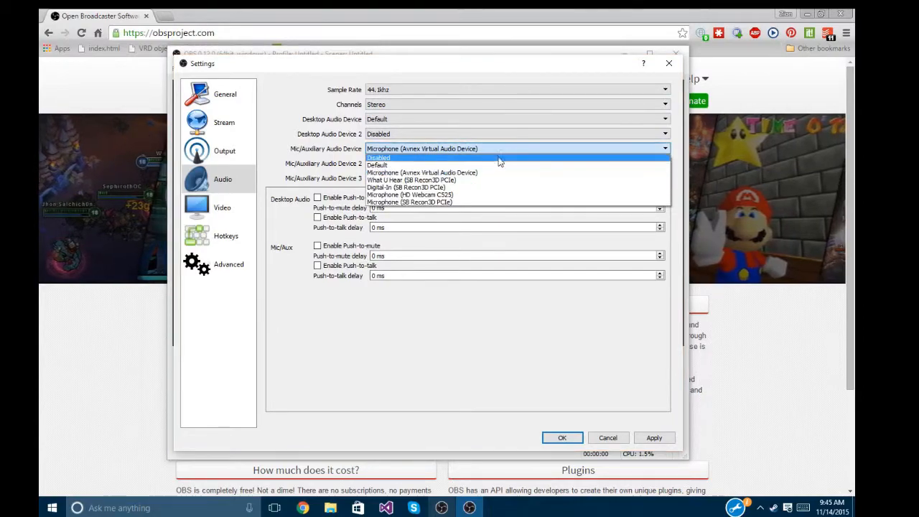
pyautogui.click(494, 165)
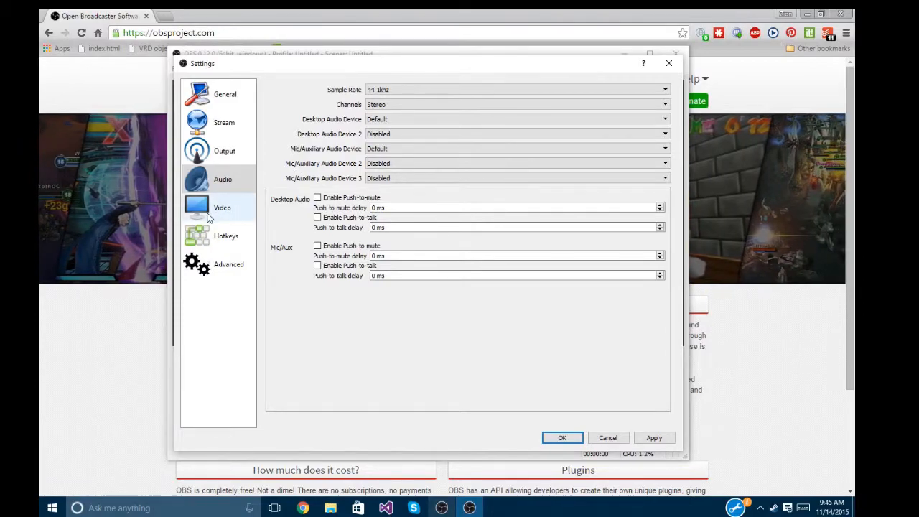
pyautogui.click(653, 437)
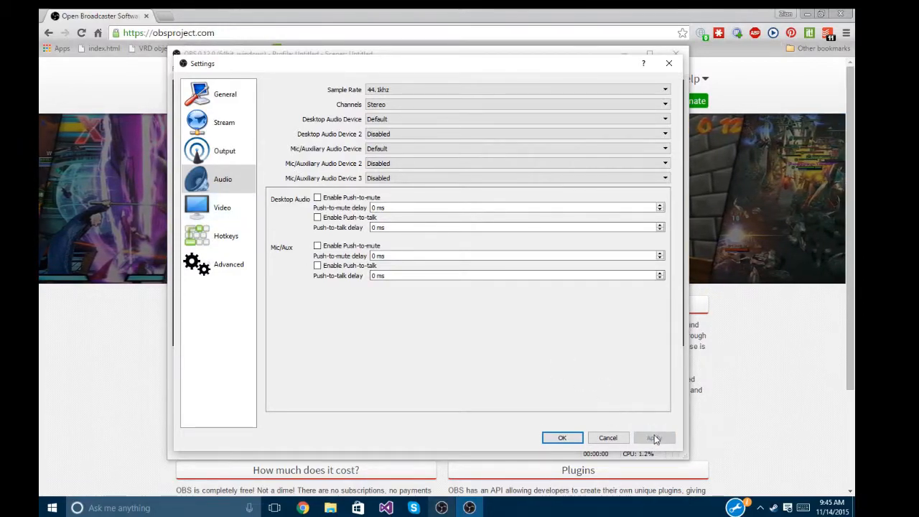
# - Examine the video settings, including the renderer, canvas resolution and downscale filter options
pyautogui.click(222, 208)
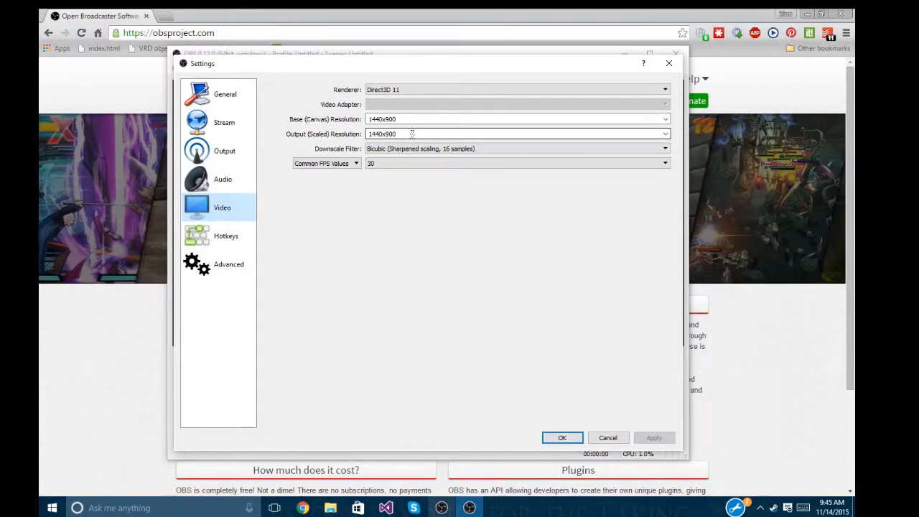
pyautogui.click(406, 89)
pyautogui.click(404, 82)
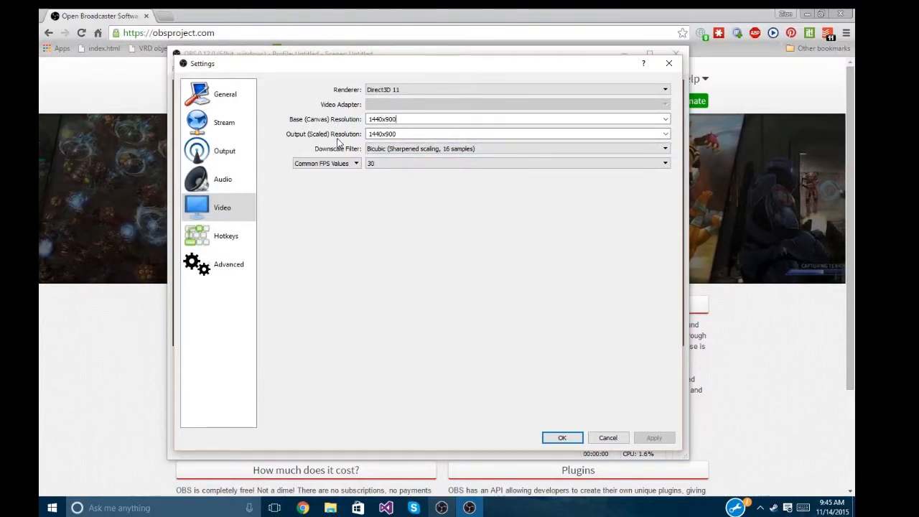
pyautogui.click(409, 149)
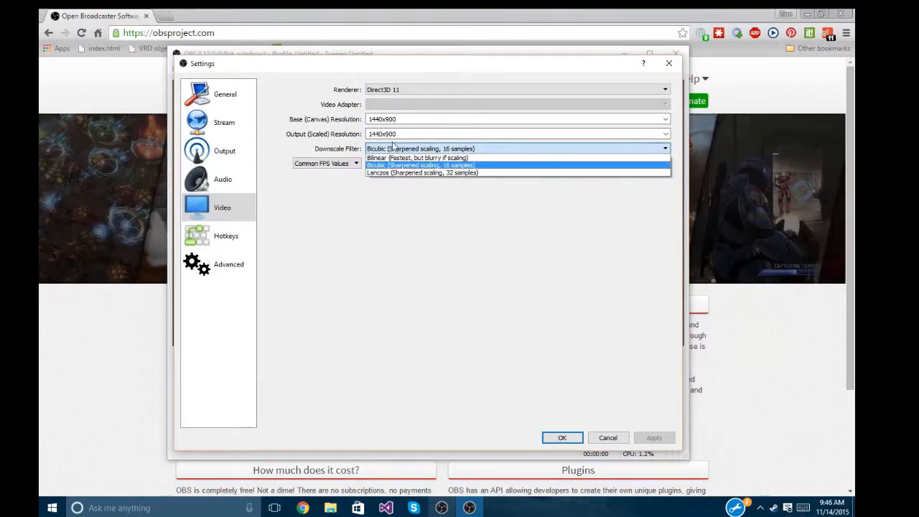
pyautogui.click(326, 150)
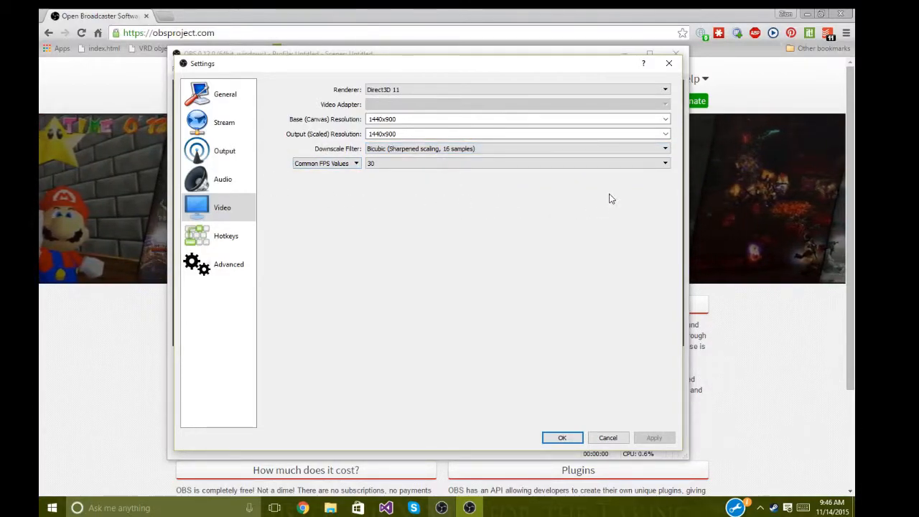
# - Examine the available common FPS values in the video settings
pyautogui.click(659, 163)
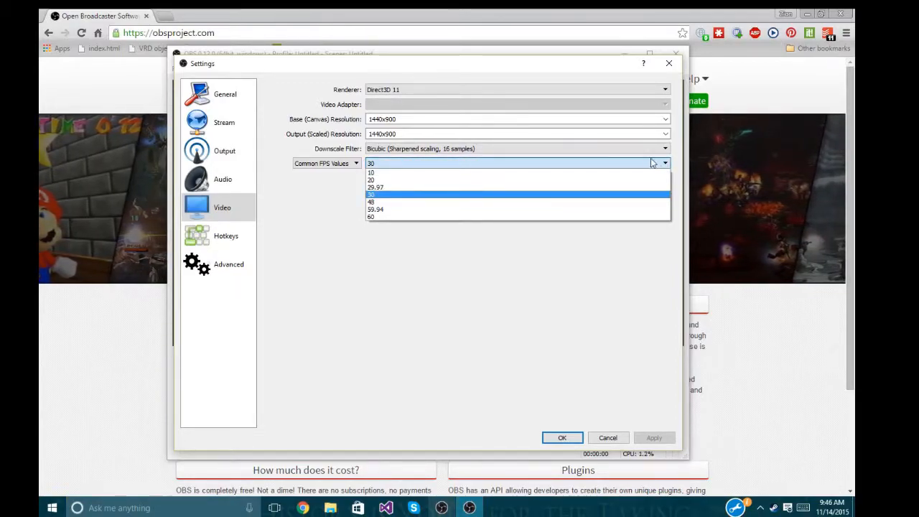
pyautogui.click(309, 214)
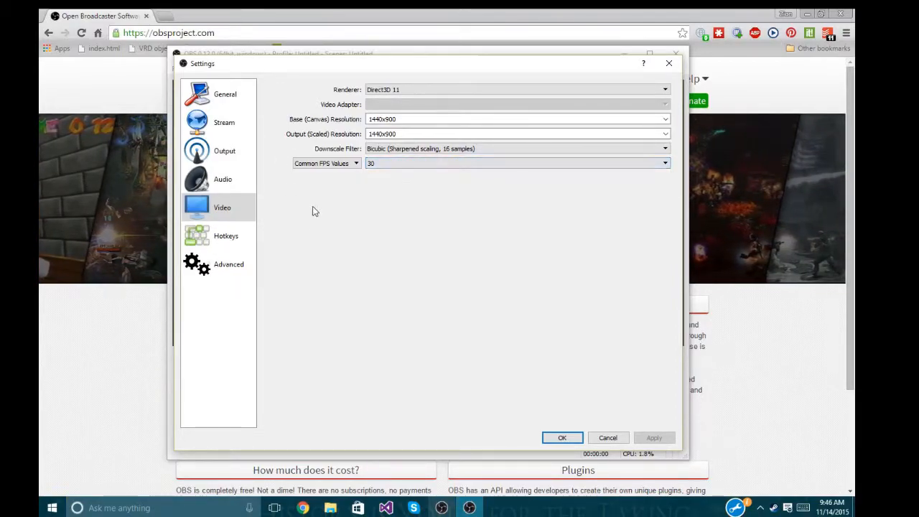
pyautogui.click(416, 165)
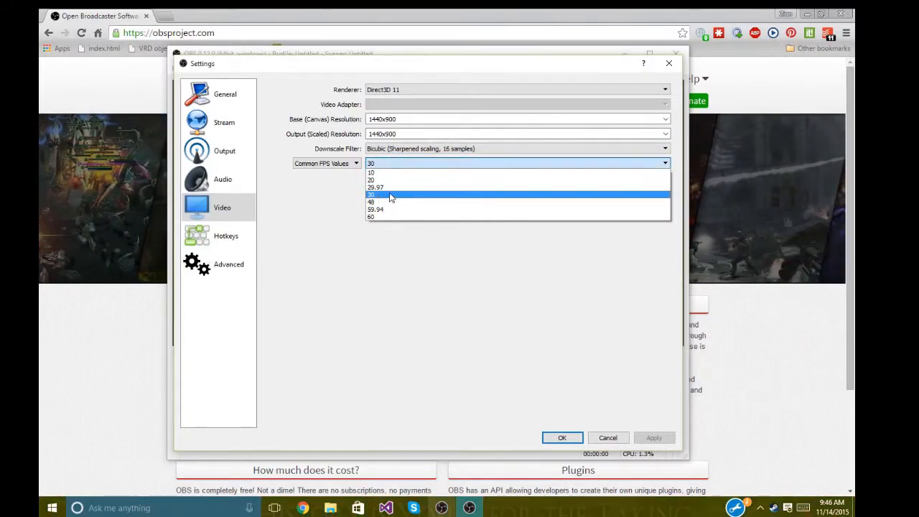
pyautogui.click(299, 196)
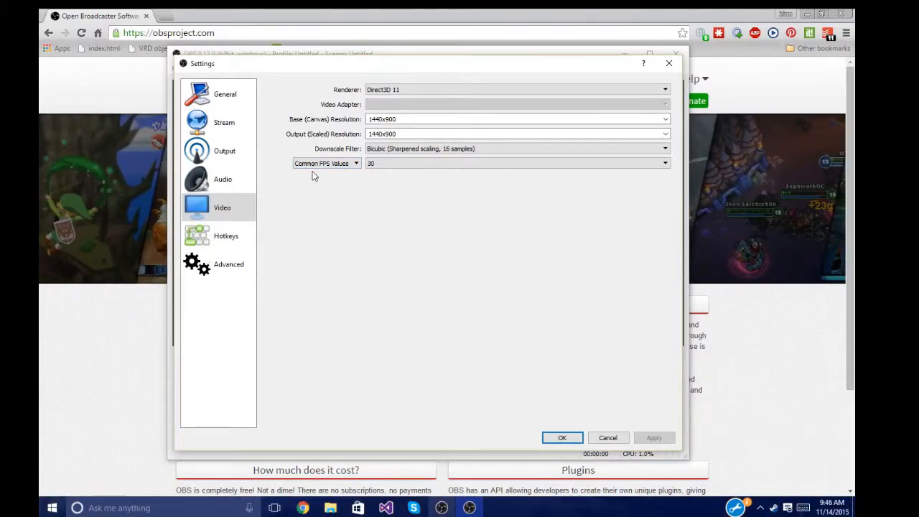
pyautogui.click(430, 166)
pyautogui.click(318, 209)
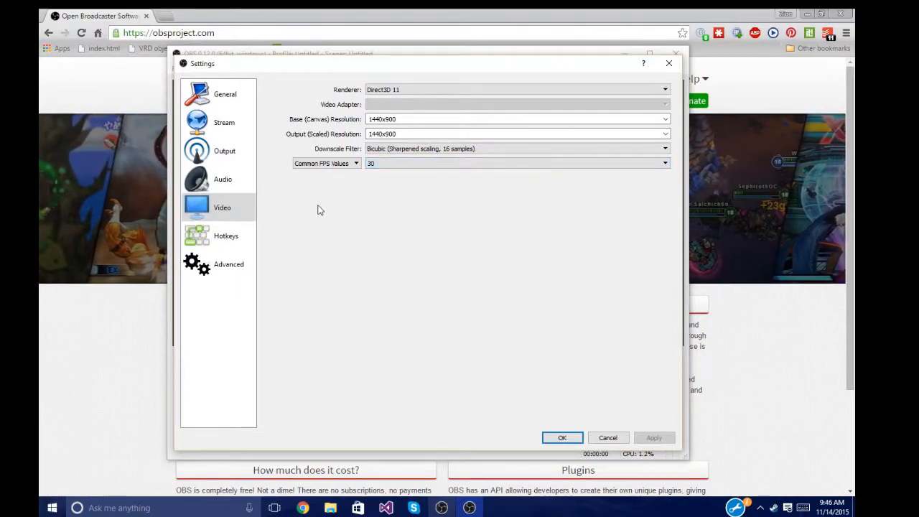
# - Switch the common FPS value back and forth between 60 and 30, ending with 60
pyautogui.click(384, 167)
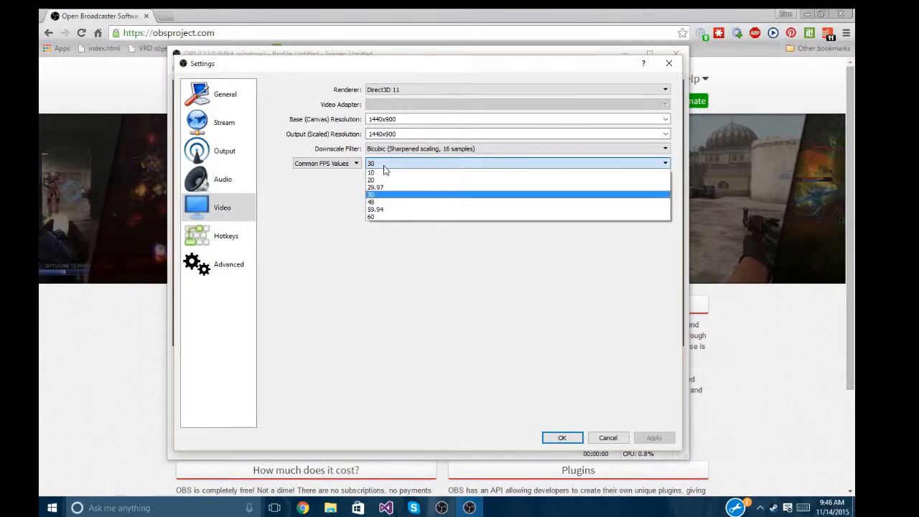
pyautogui.click(378, 214)
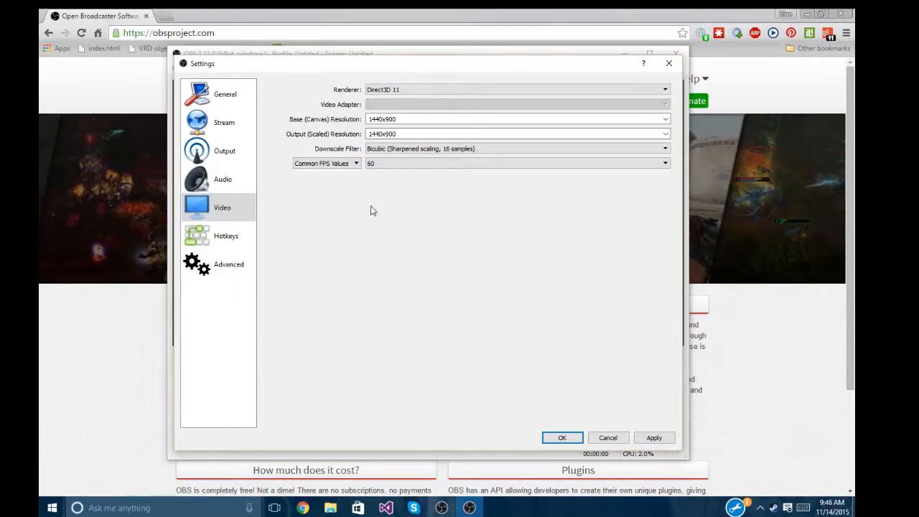
pyautogui.click(373, 163)
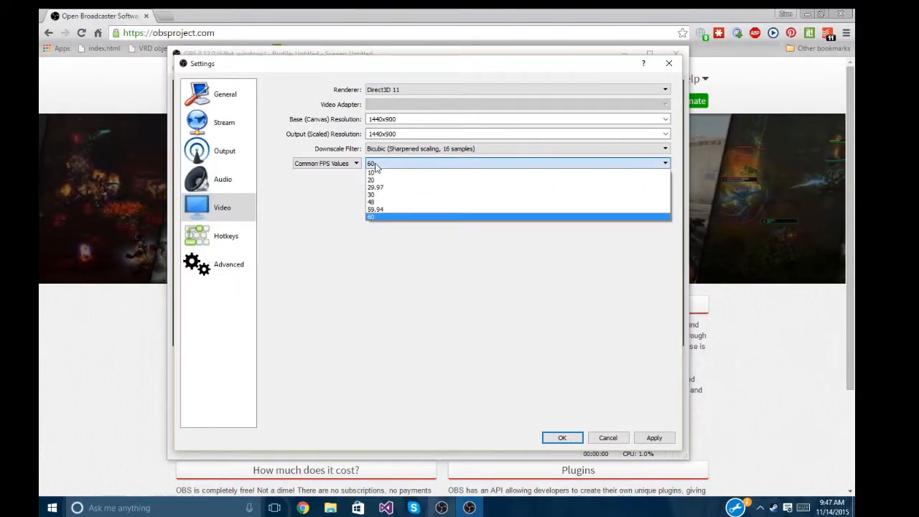
pyautogui.click(391, 196)
pyautogui.click(431, 166)
pyautogui.click(397, 204)
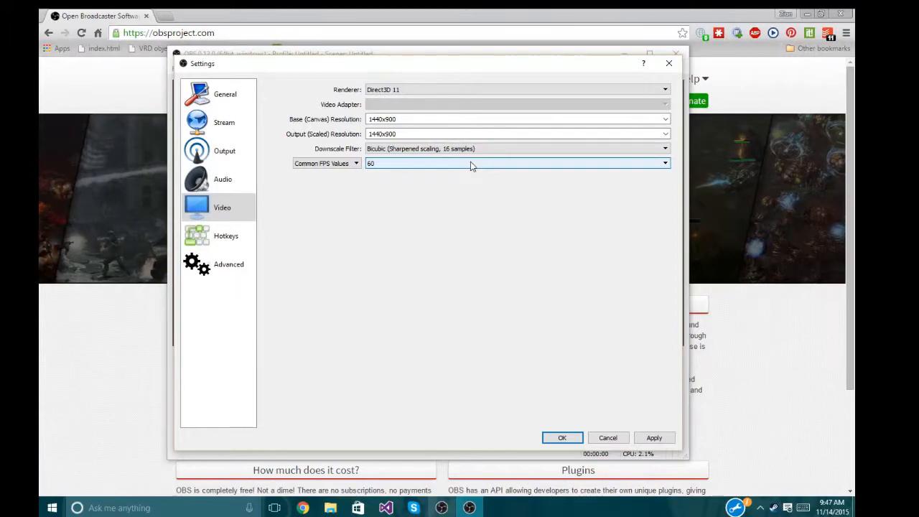
pyautogui.click(470, 168)
pyautogui.click(439, 196)
pyautogui.click(426, 165)
pyautogui.click(421, 195)
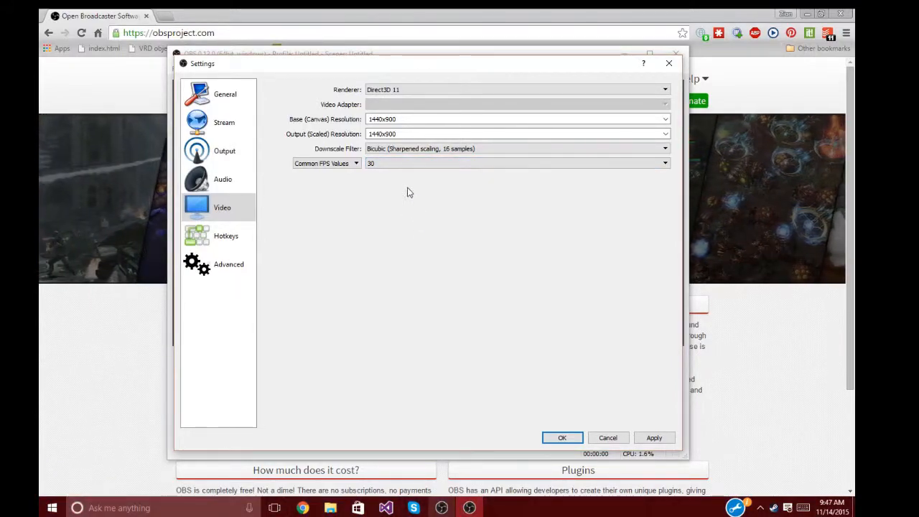
pyautogui.click(399, 166)
pyautogui.click(392, 216)
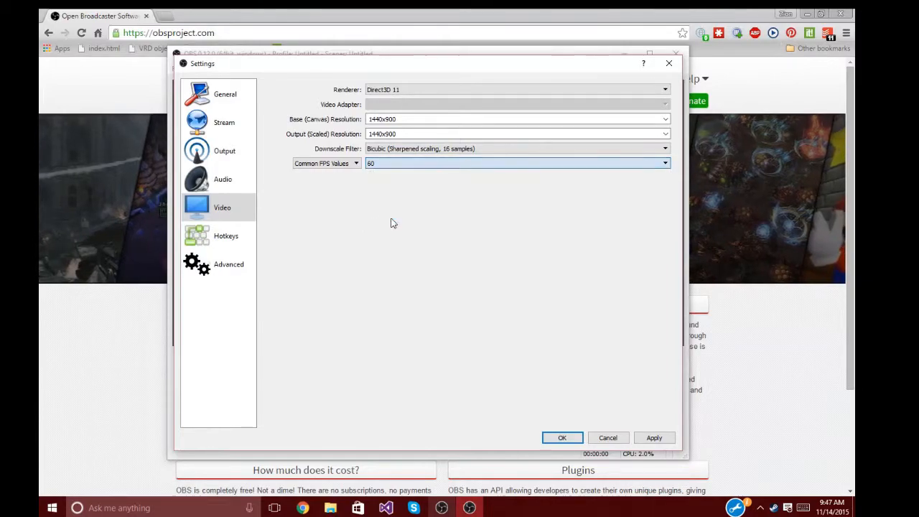
# - Try adding a second hotkey entry for Start Streaming in the hotkey settings, and remove the extra entry
pyautogui.click(239, 237)
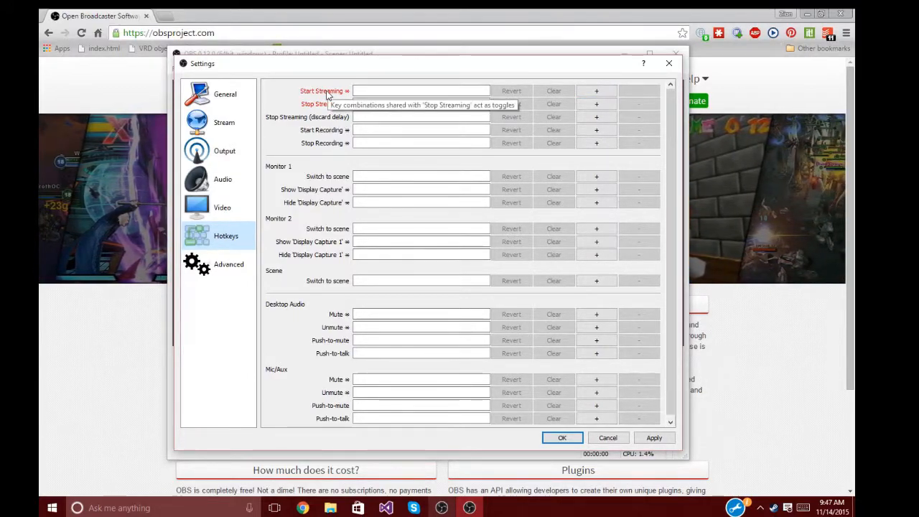
pyautogui.click(604, 92)
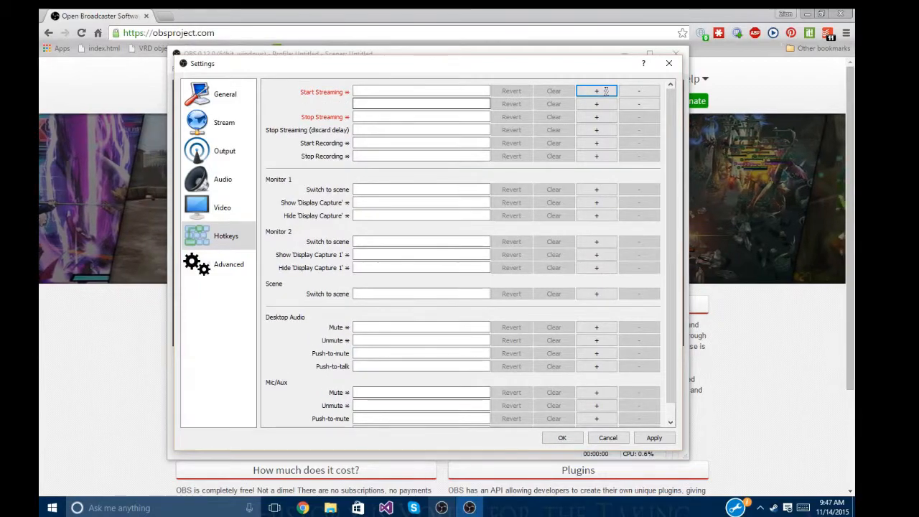
pyautogui.click(626, 99)
# - Assign S as the hotkey for both Start Streaming and Stop Streaming, and save the settings
pyautogui.click(409, 89)
pyautogui.press('s')
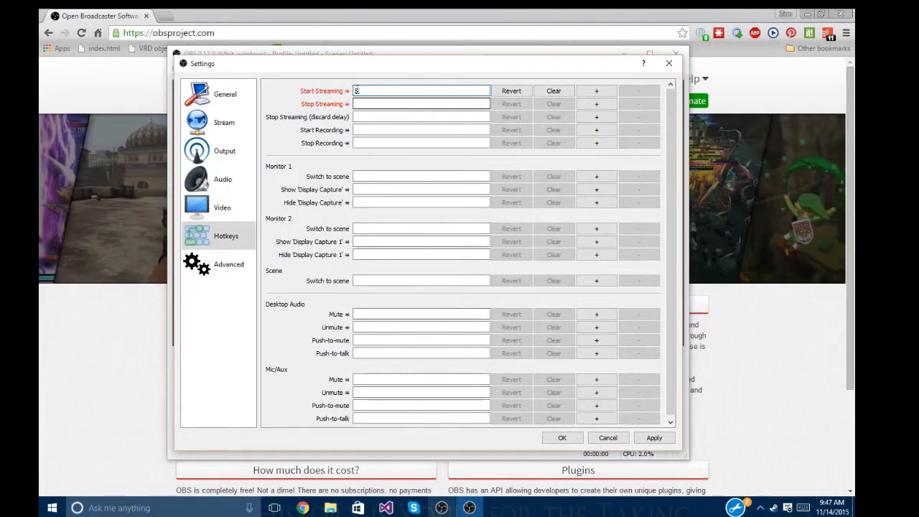
pyautogui.click(362, 104)
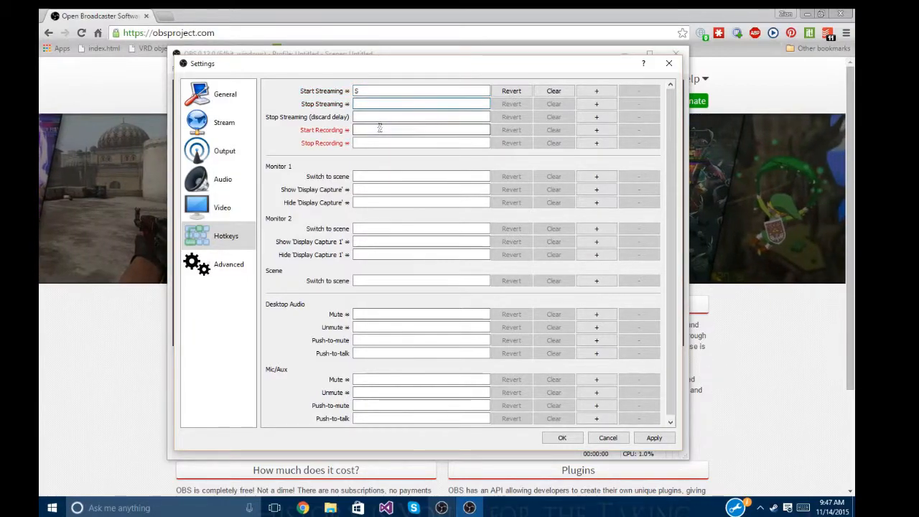
pyautogui.press('s')
pyautogui.click(373, 91)
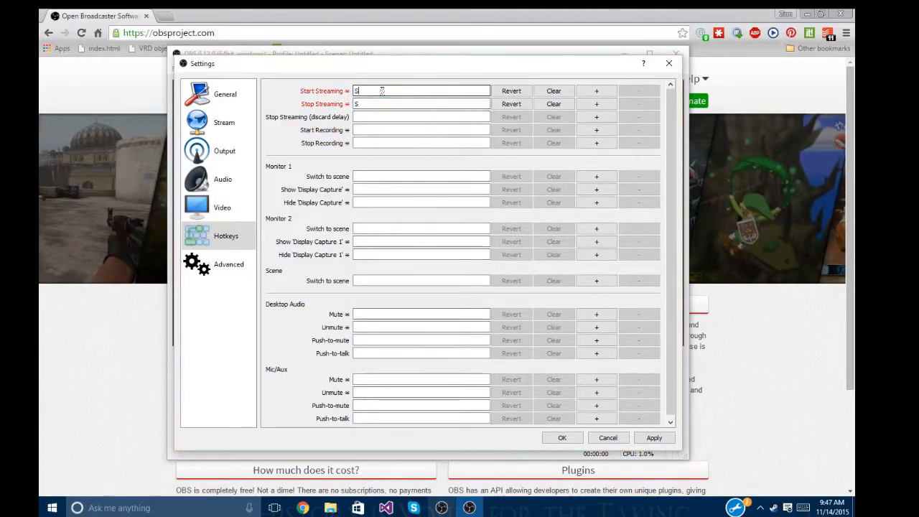
pyautogui.moveTo(398, 68); pyautogui.dragTo(406, 74)
pyautogui.click(661, 444)
pyautogui.click(571, 444)
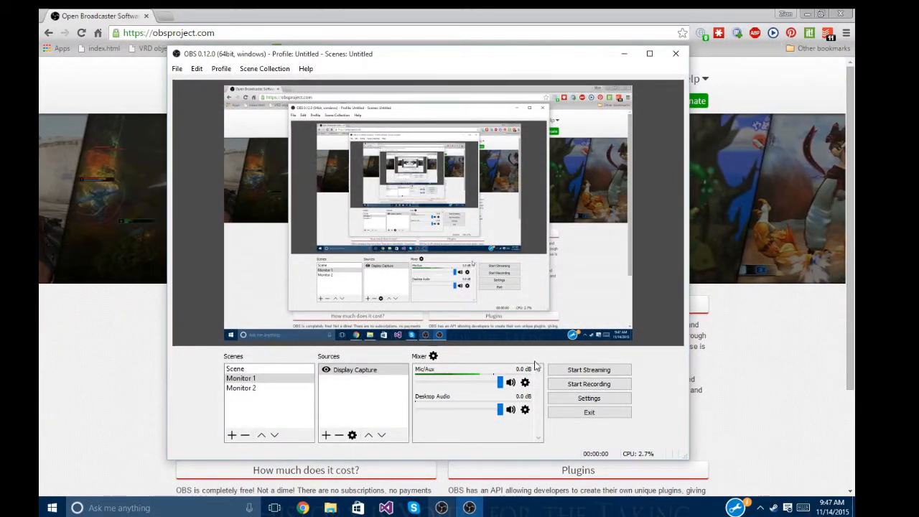
# - Clear the Start Streaming and Stop Streaming hotkeys, and save the settings
pyautogui.click(564, 399)
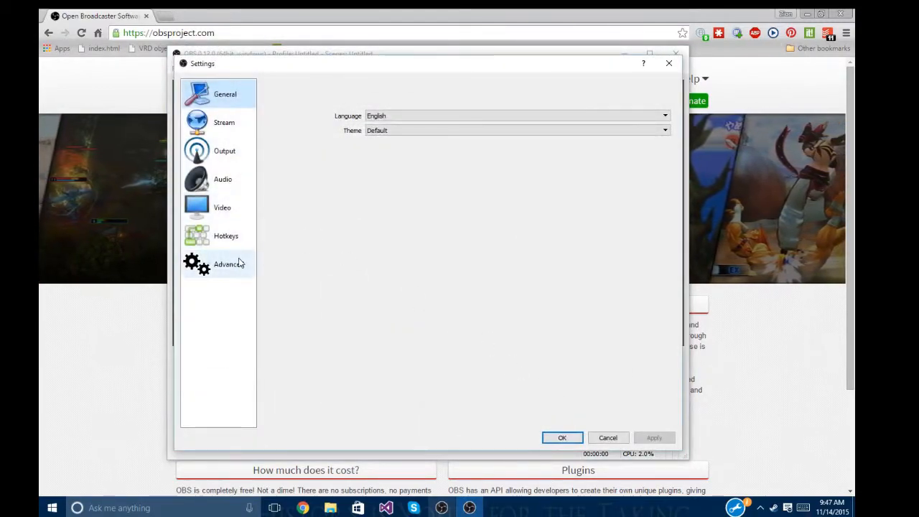
pyautogui.click(231, 237)
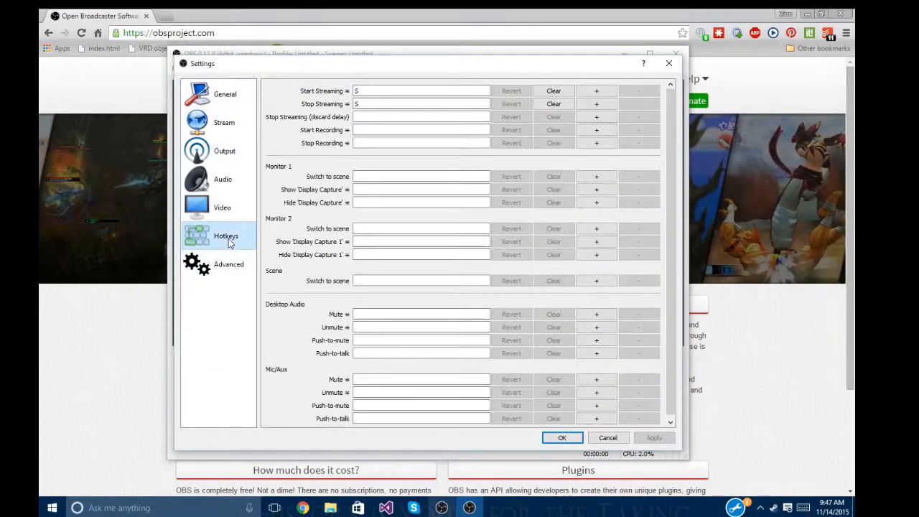
pyautogui.click(553, 92)
pyautogui.click(553, 104)
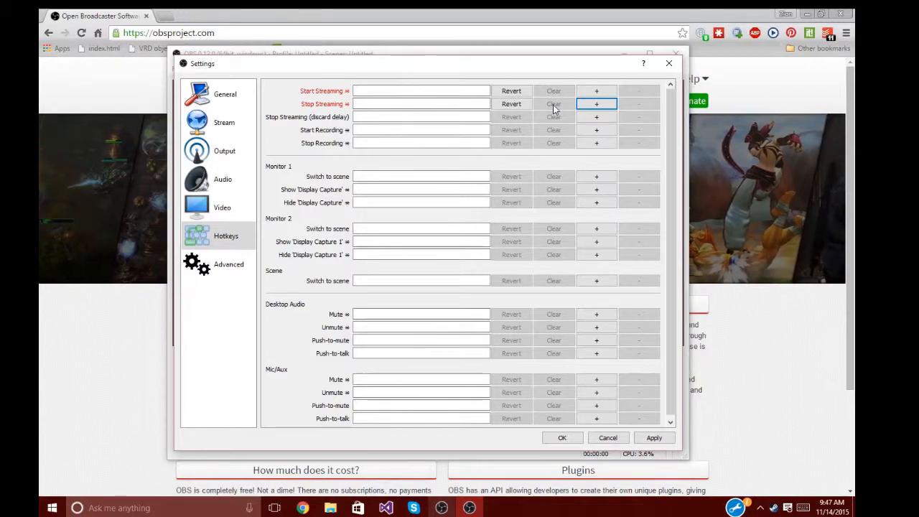
pyautogui.click(422, 130)
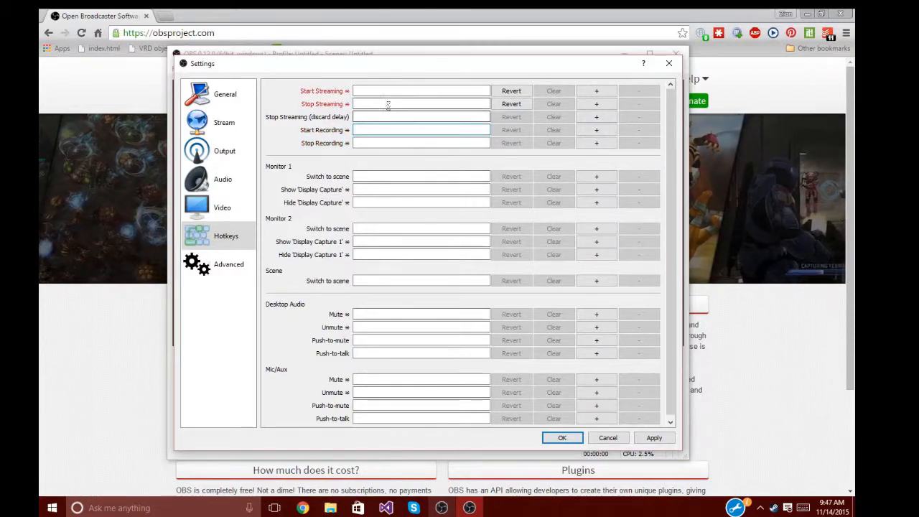
pyautogui.click(395, 142)
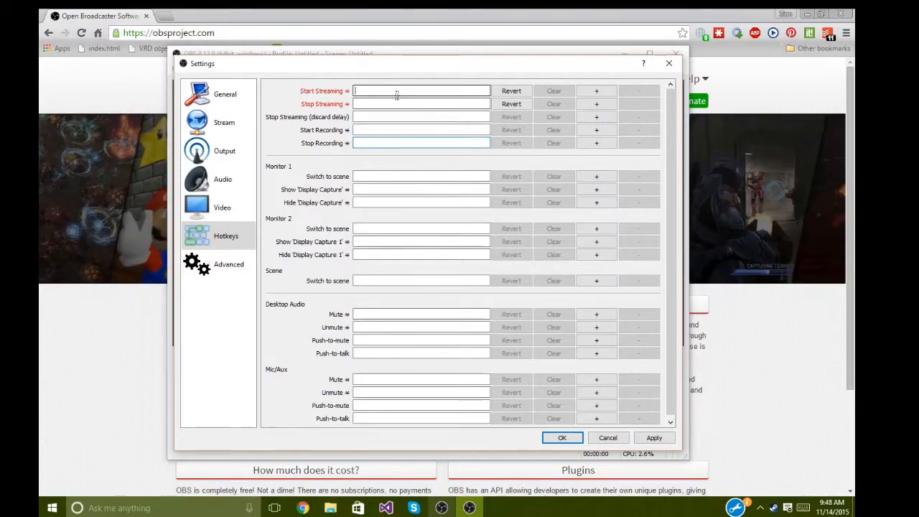
pyautogui.click(410, 176)
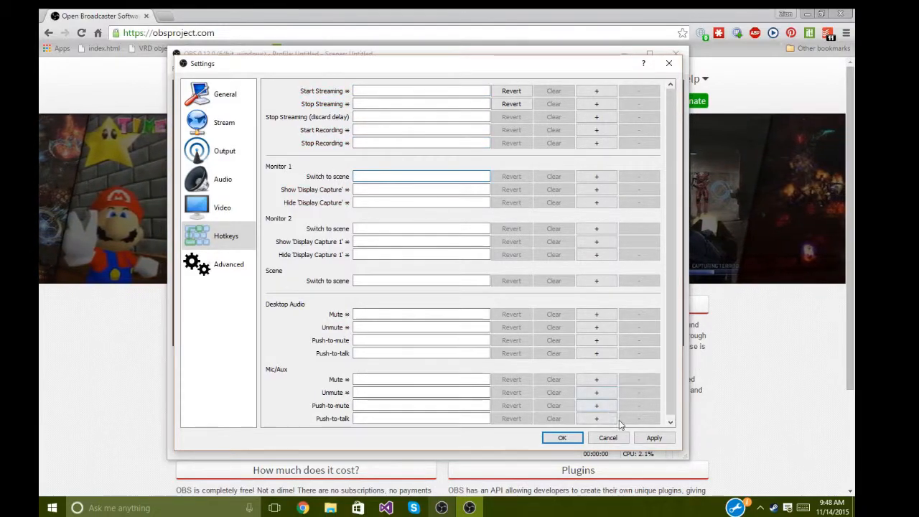
pyautogui.click(553, 438)
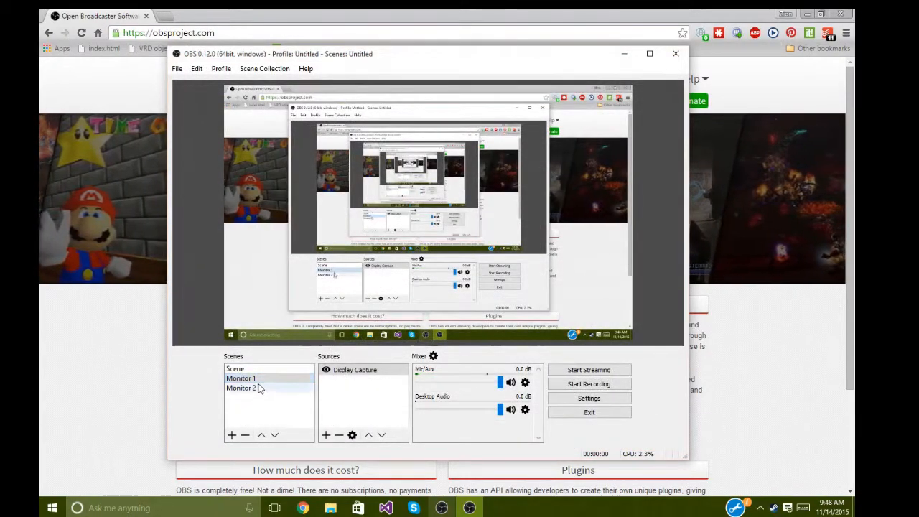
# - Enlarge the Monitor 2 scene's display capture to the full canvas width and centre it vertically
pyautogui.click(257, 388)
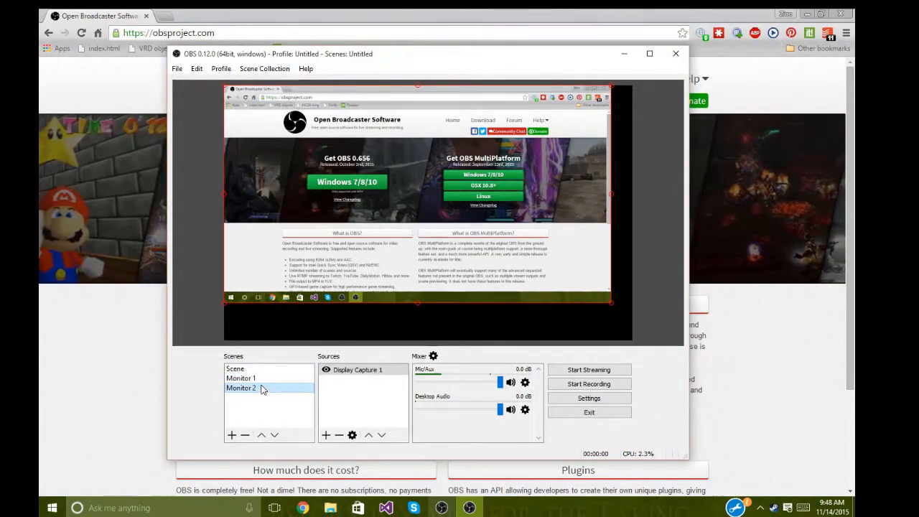
pyautogui.moveTo(610, 302); pyautogui.dragTo(626, 313)
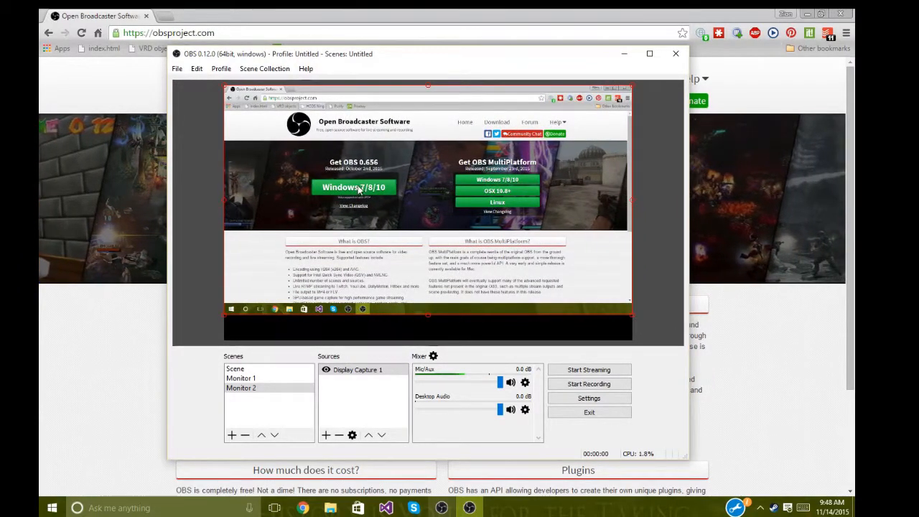
pyautogui.moveTo(348, 186); pyautogui.dragTo(346, 195)
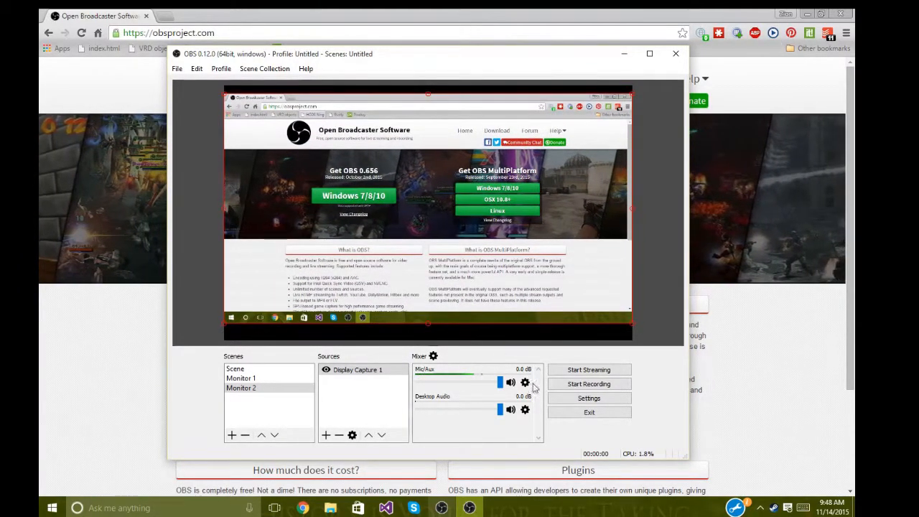
# - Try 2 as the hotkey for switching to the Monitor 2 scene, and clear it again
pyautogui.click(588, 398)
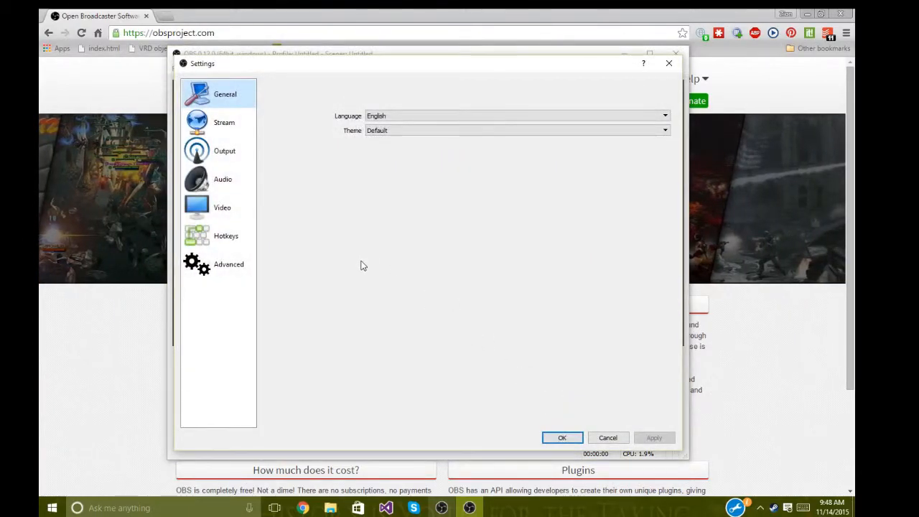
pyautogui.click(225, 237)
pyautogui.click(219, 207)
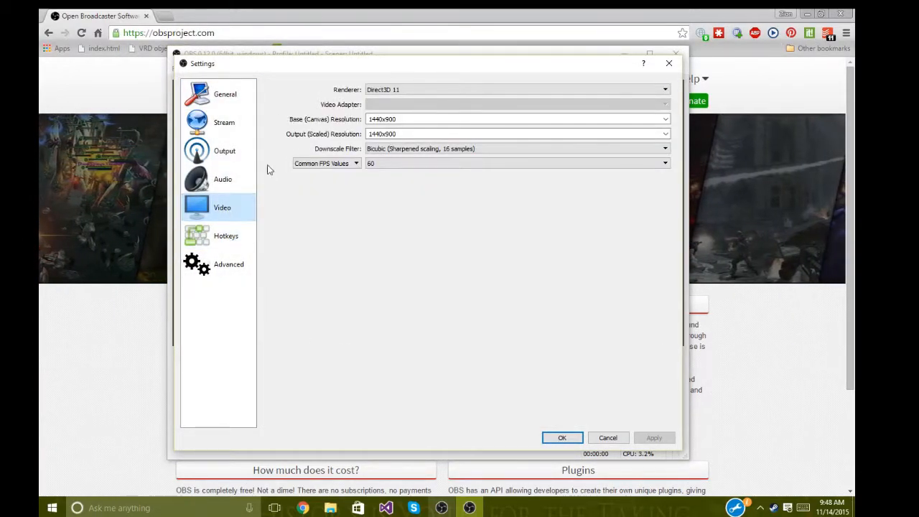
pyautogui.click(229, 264)
pyautogui.click(225, 236)
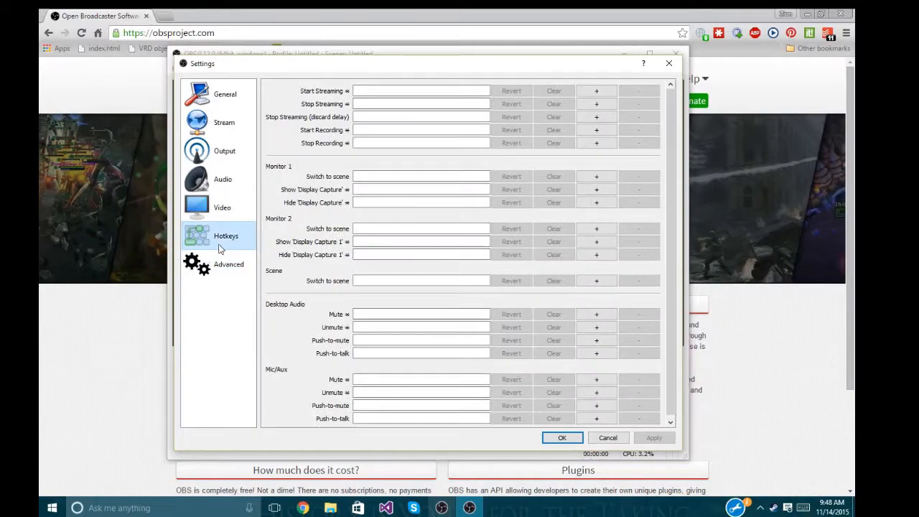
pyautogui.click(377, 177)
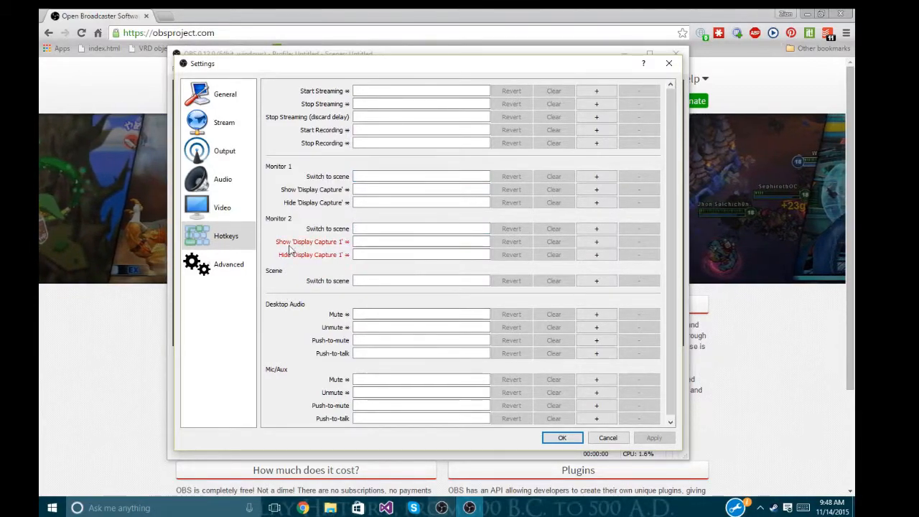
pyautogui.moveTo(331, 71); pyautogui.dragTo(550, 69)
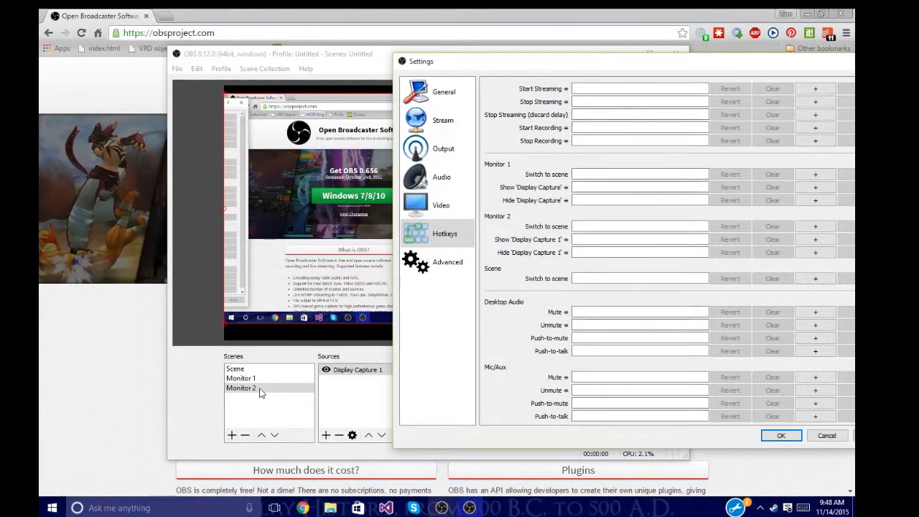
pyautogui.click(584, 226)
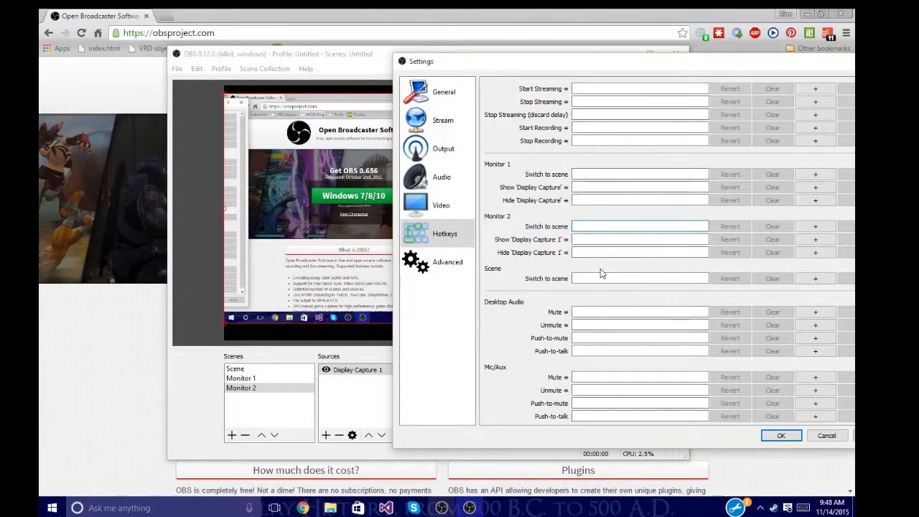
pyautogui.press('2')
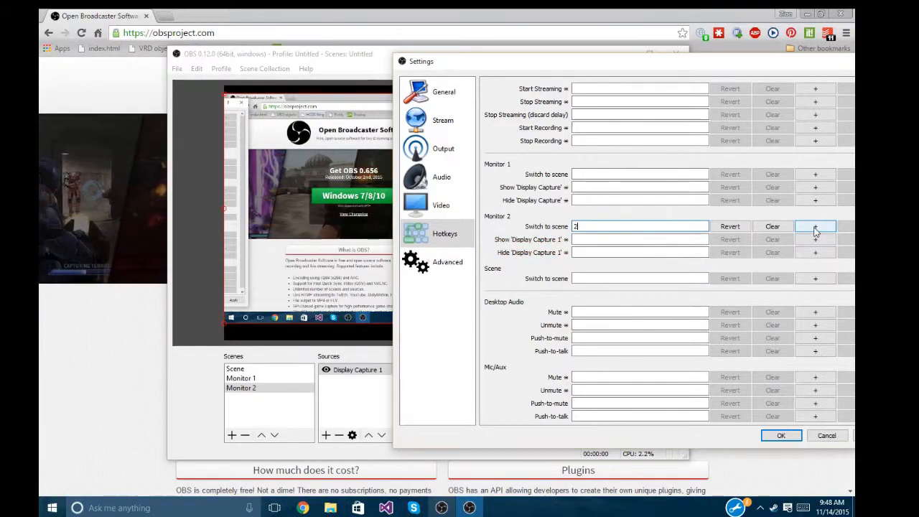
pyautogui.click(765, 229)
pyautogui.moveTo(657, 70); pyautogui.dragTo(424, 67)
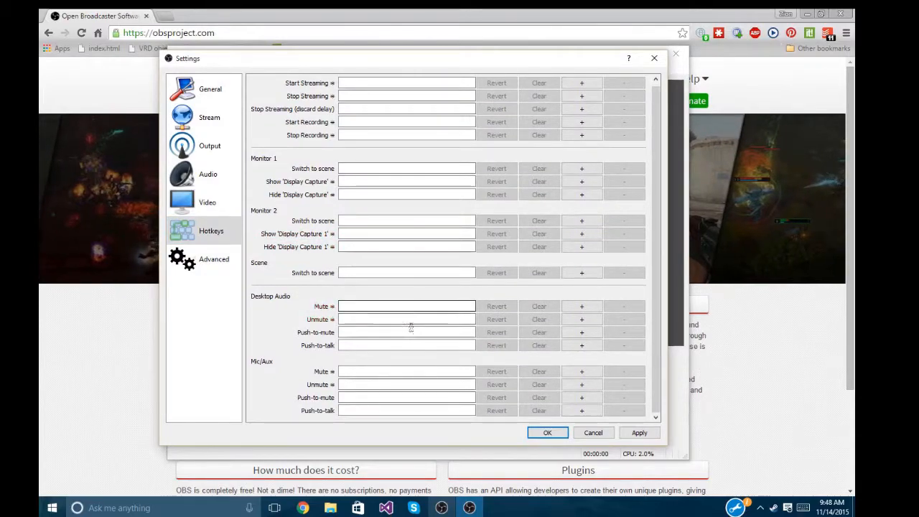
# - Examine the desktop and microphone audio hotkeys and the advanced settings, then apply and close the settings
pyautogui.scroll(-1, 388, 348)
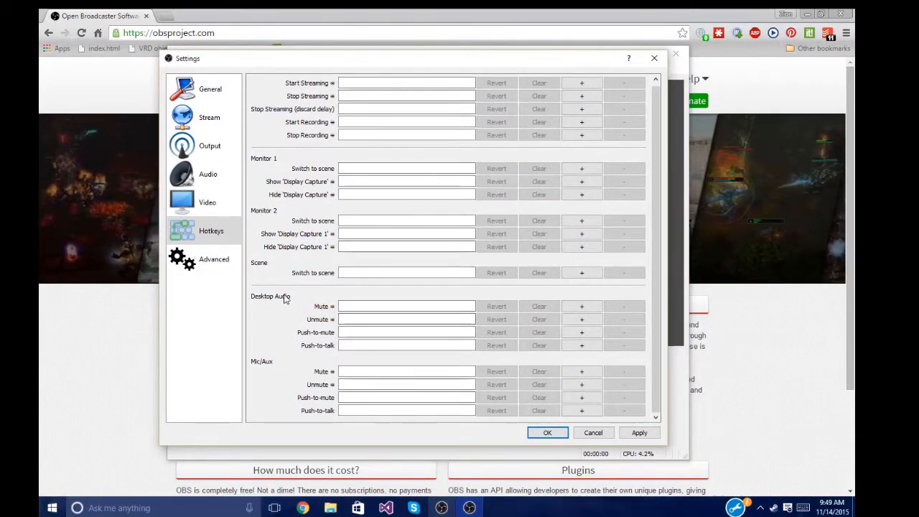
pyautogui.click(395, 385)
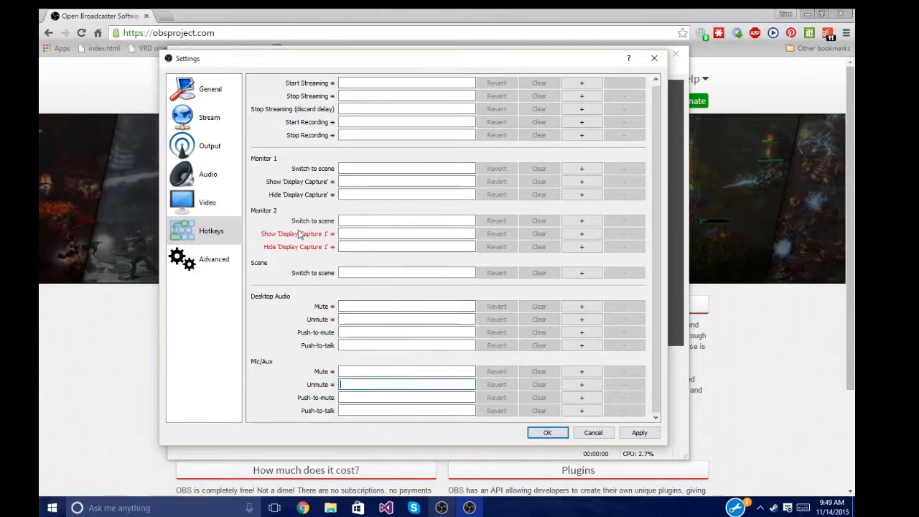
pyautogui.click(219, 263)
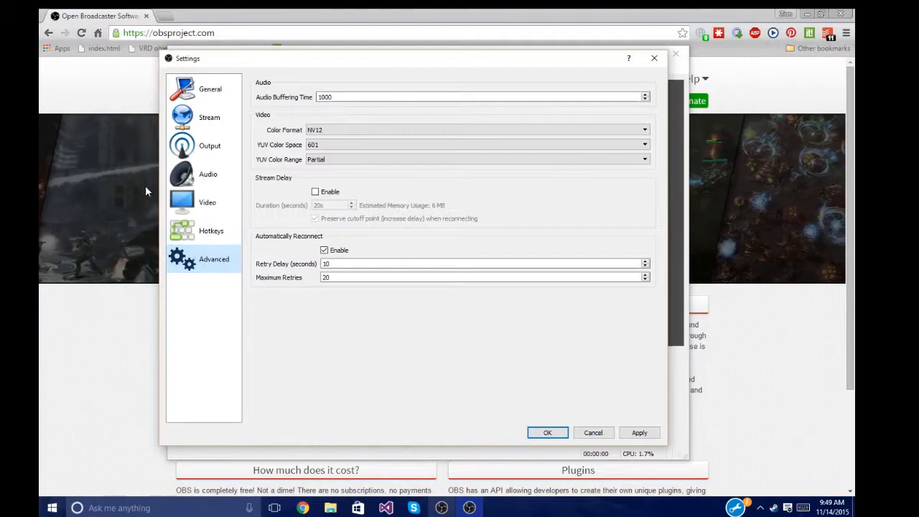
pyautogui.click(648, 433)
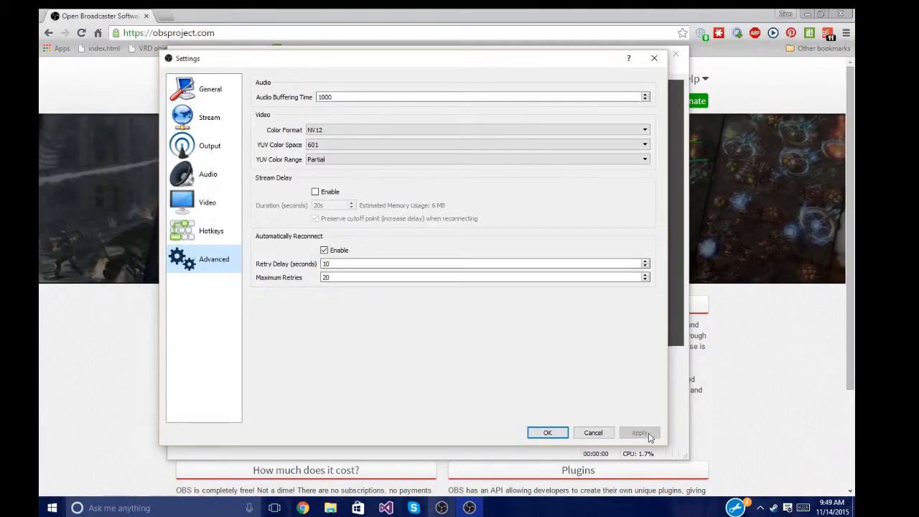
pyautogui.click(543, 431)
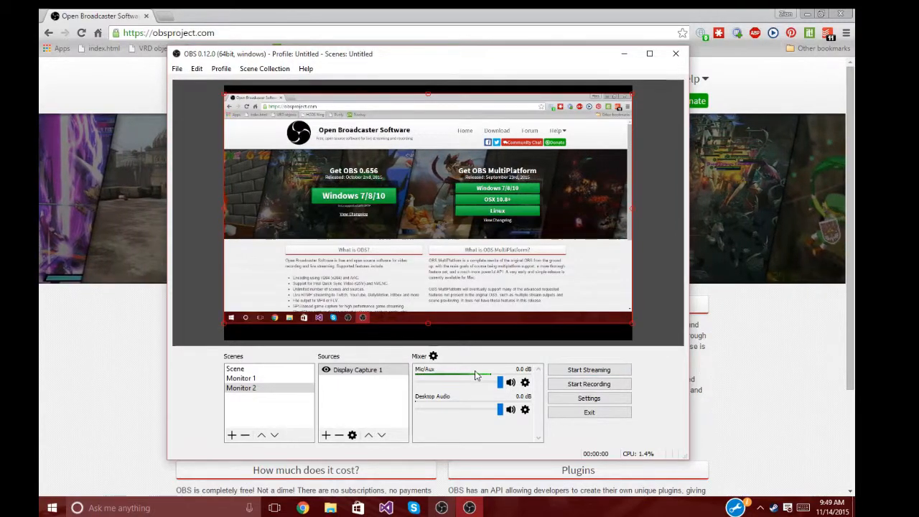
# - Examine the volume settings for Desktop Audio and Mic/Aux in the mixer's advanced audio properties
pyautogui.click(433, 356)
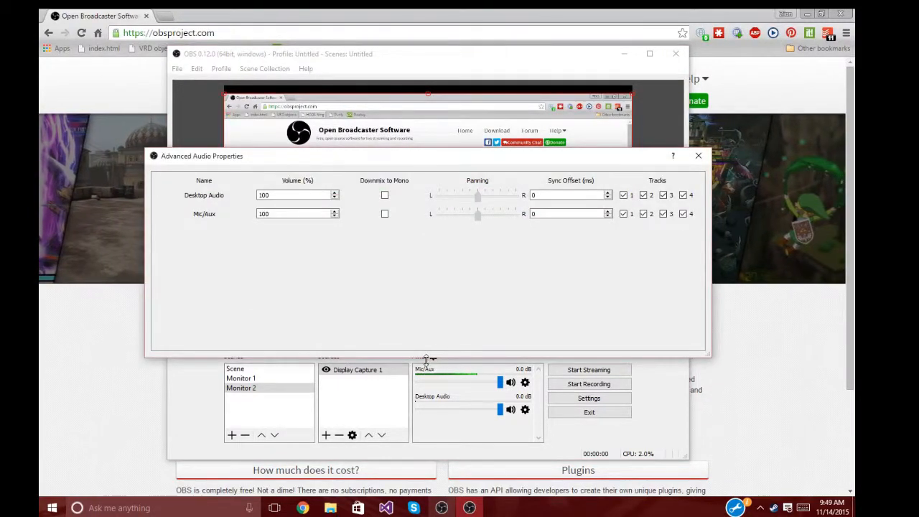
pyautogui.click(334, 194)
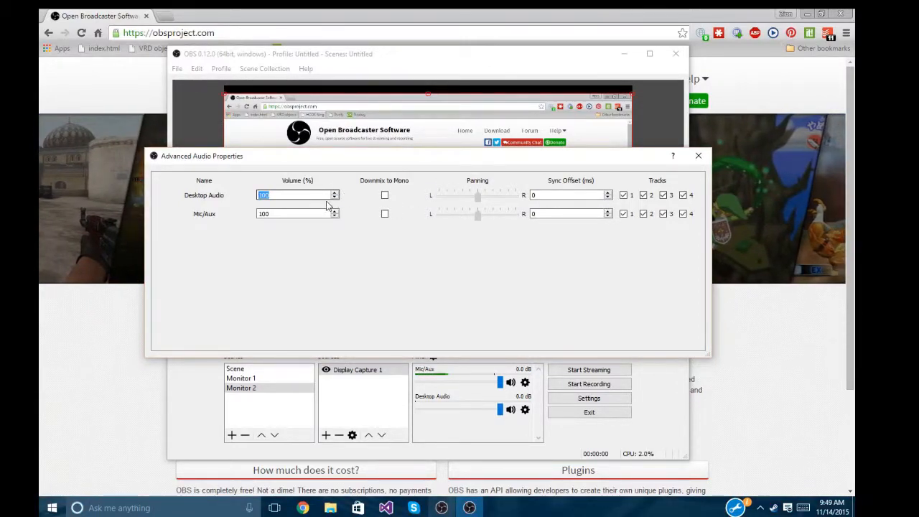
pyautogui.click(284, 214)
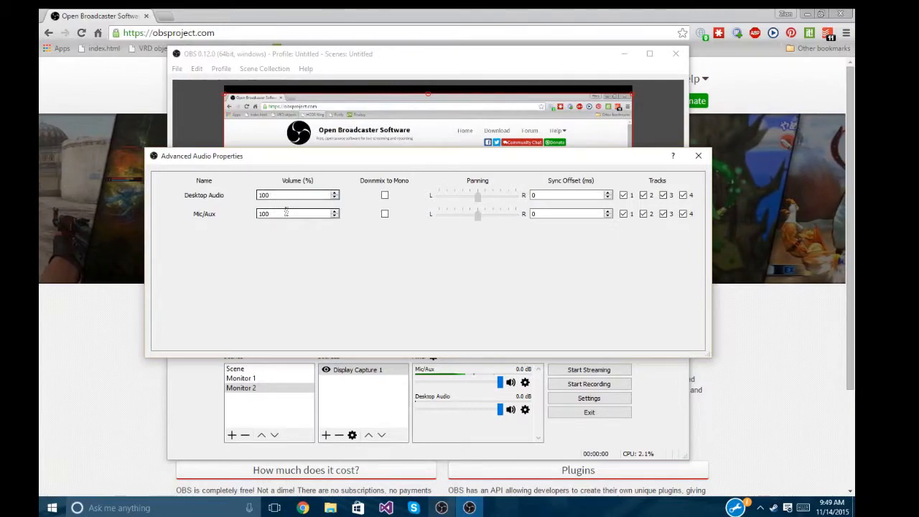
pyautogui.click(700, 156)
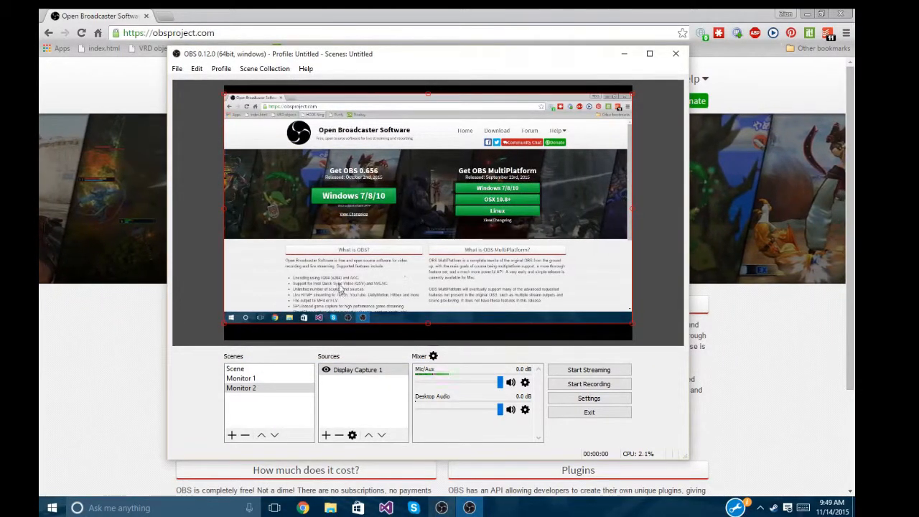
# - Switch between Scene, Monitor 1 and Monitor 2 to compare their previews
pyautogui.click(263, 375)
pyautogui.click(264, 369)
pyautogui.click(262, 378)
pyautogui.click(263, 388)
pyautogui.click(264, 380)
# - Remove the Monitor 2 scene and confirm its removal
pyautogui.click(263, 388)
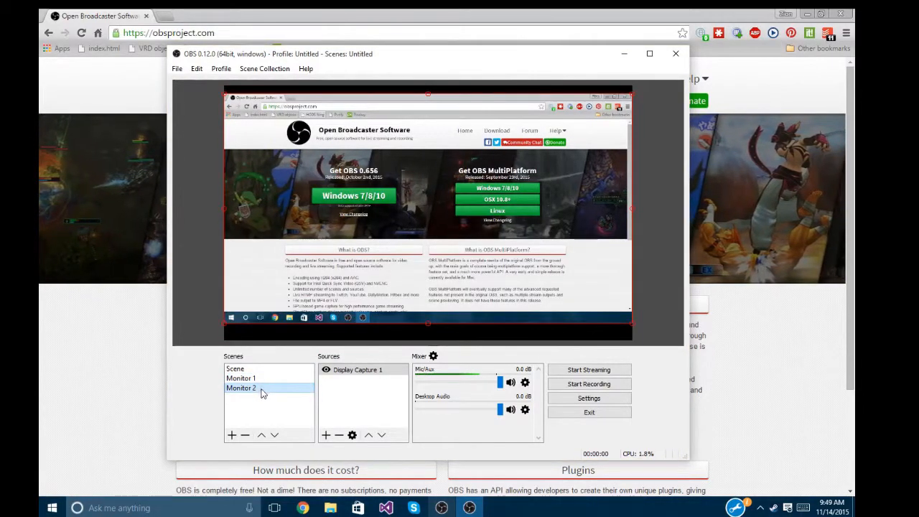
pyautogui.click(245, 435)
pyautogui.click(445, 276)
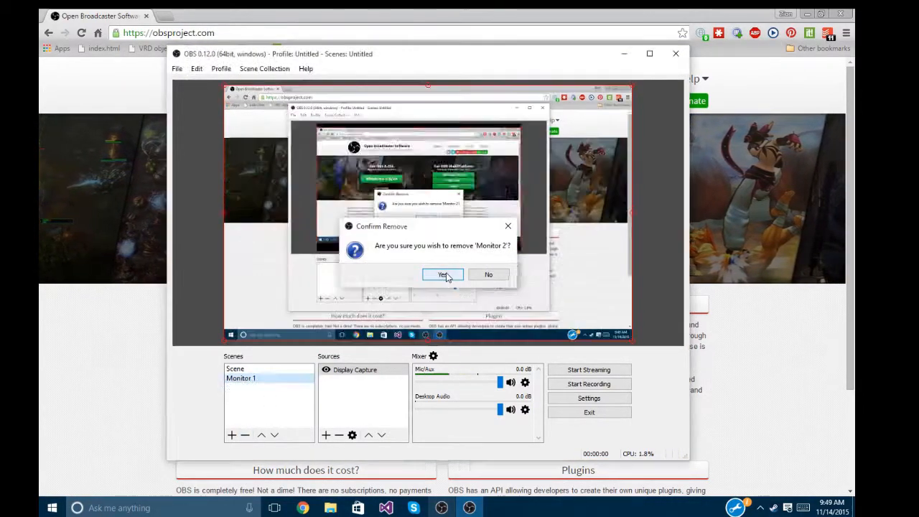
# - Remove the scene named Scene and confirm its removal, keeping Monitor 1
pyautogui.click(251, 369)
pyautogui.click(245, 435)
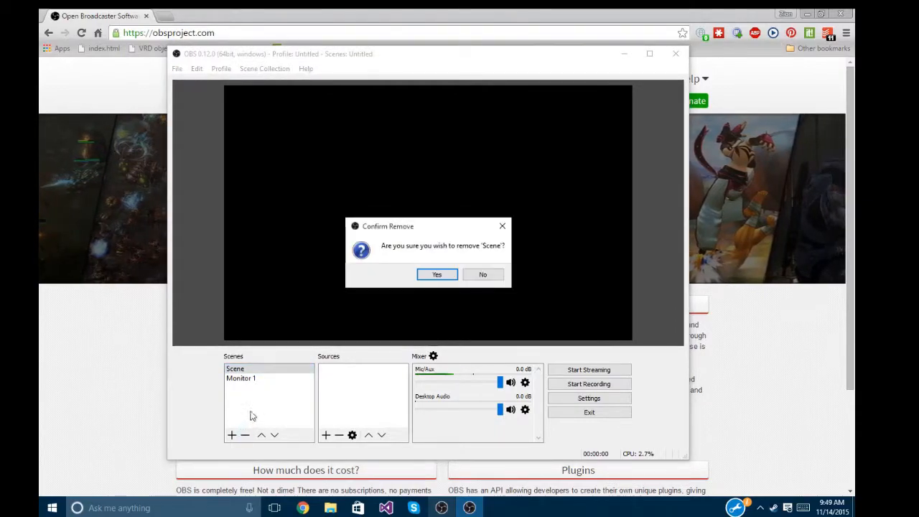
pyautogui.click(439, 275)
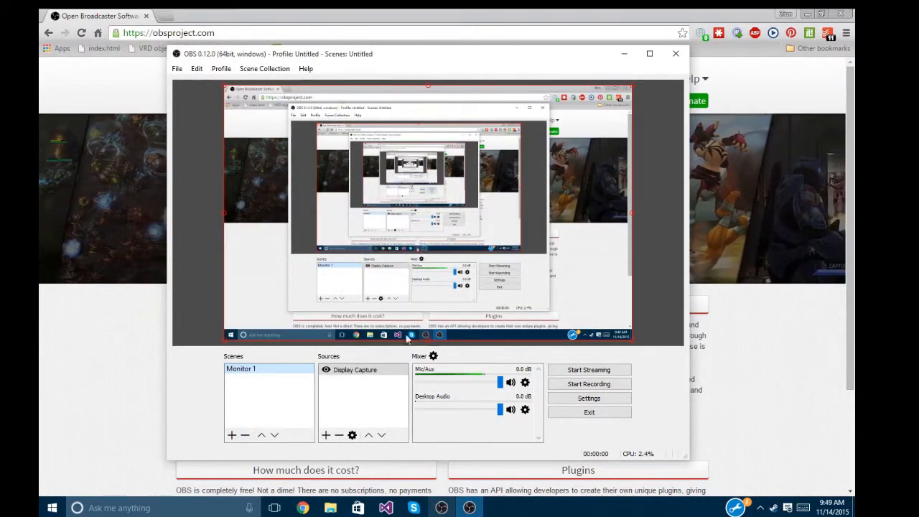
# - Add a new Text (FreeType 2) source to the Monitor 1 scene under its default name
pyautogui.click(326, 435)
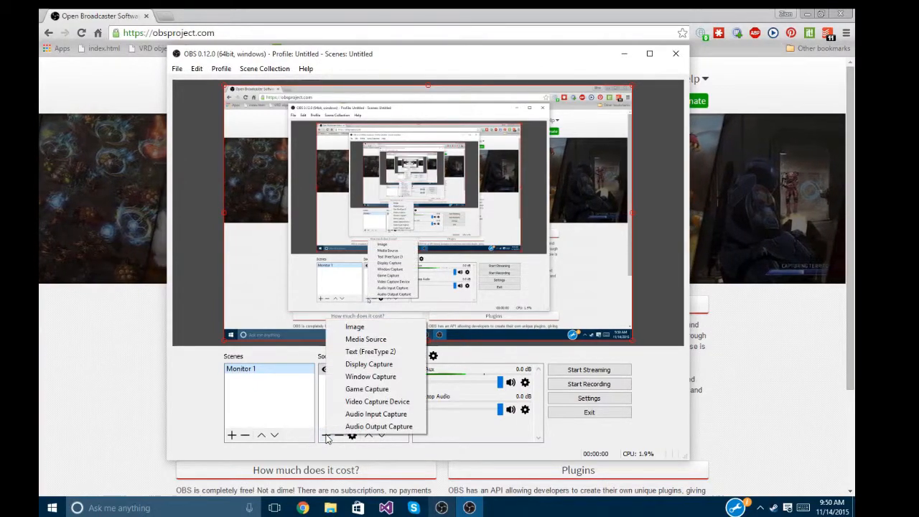
pyautogui.click(360, 352)
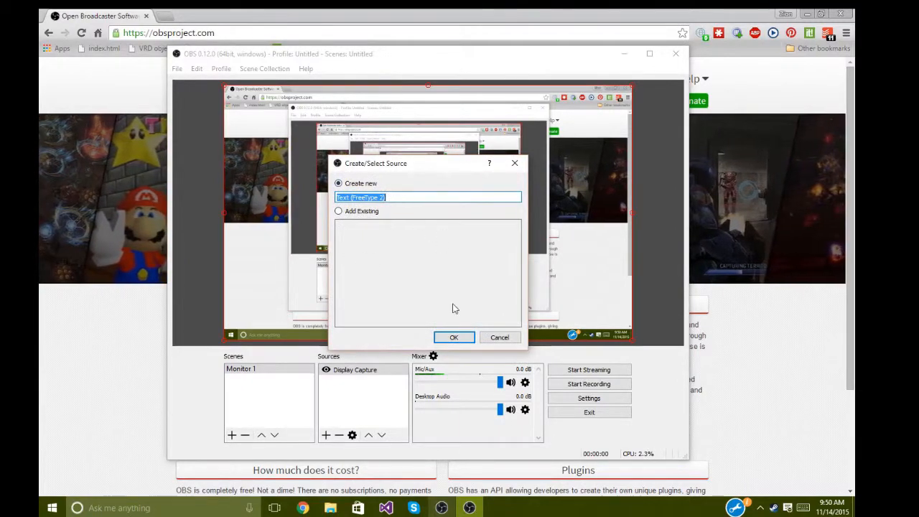
pyautogui.click(454, 338)
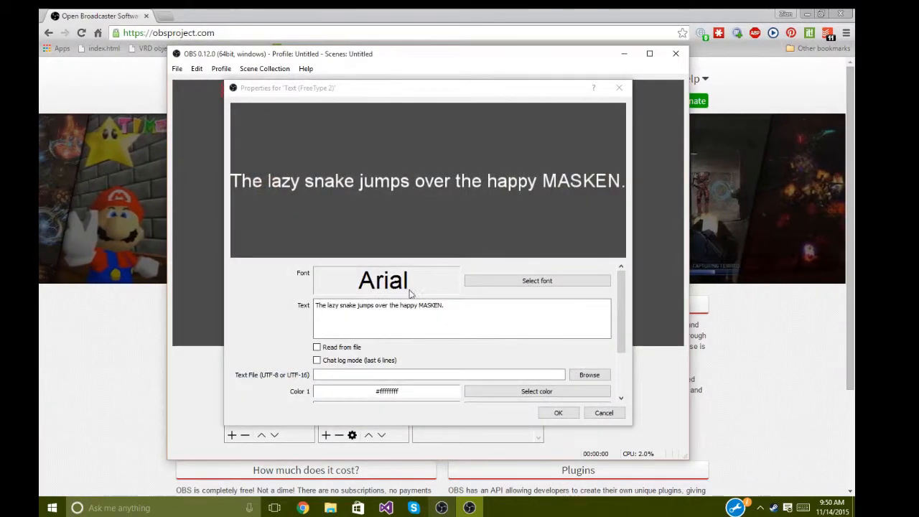
# - Replace the text source's sample sentence with "IMT 08 Class #4"
pyautogui.moveTo(511, 317); pyautogui.dragTo(276, 307)
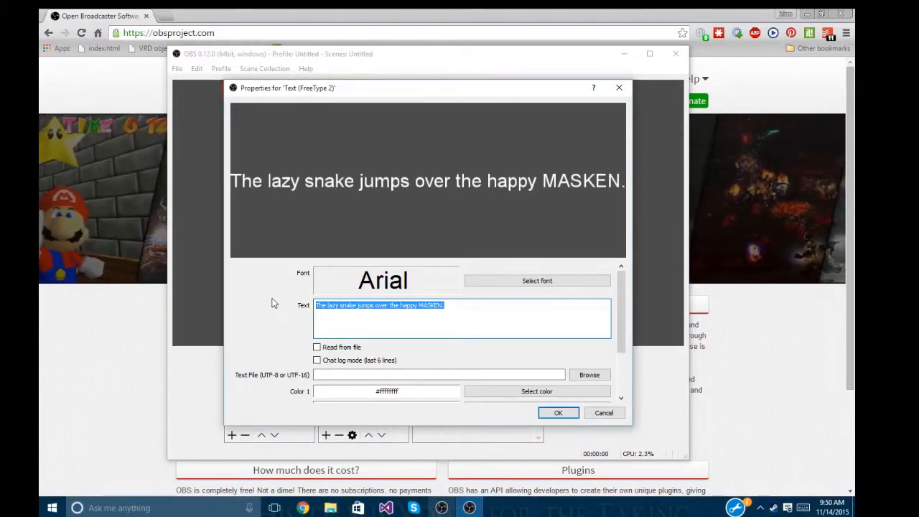
pyautogui.write('IMT ')
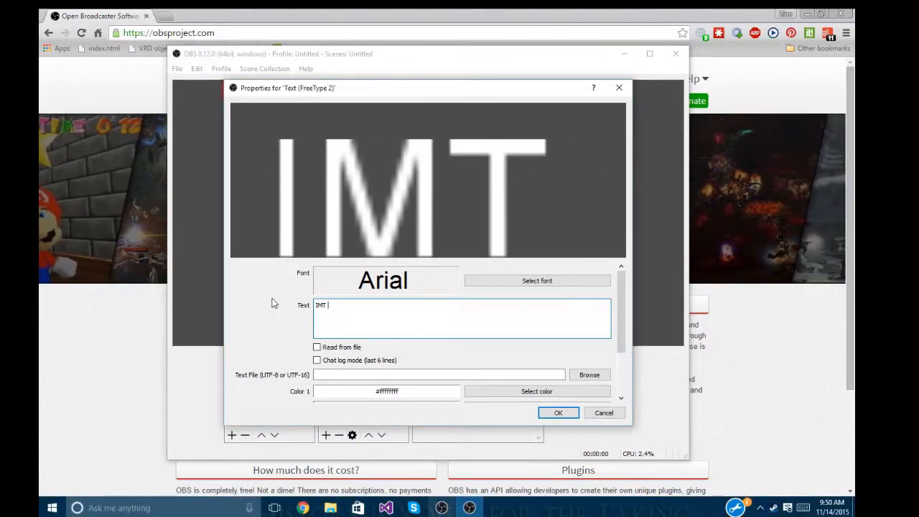
pyautogui.write('08')
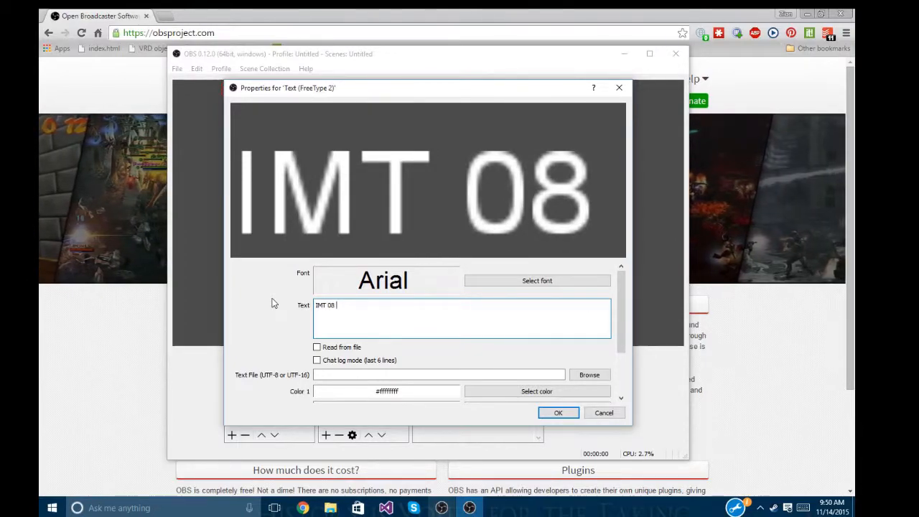
pyautogui.write(' Class ')
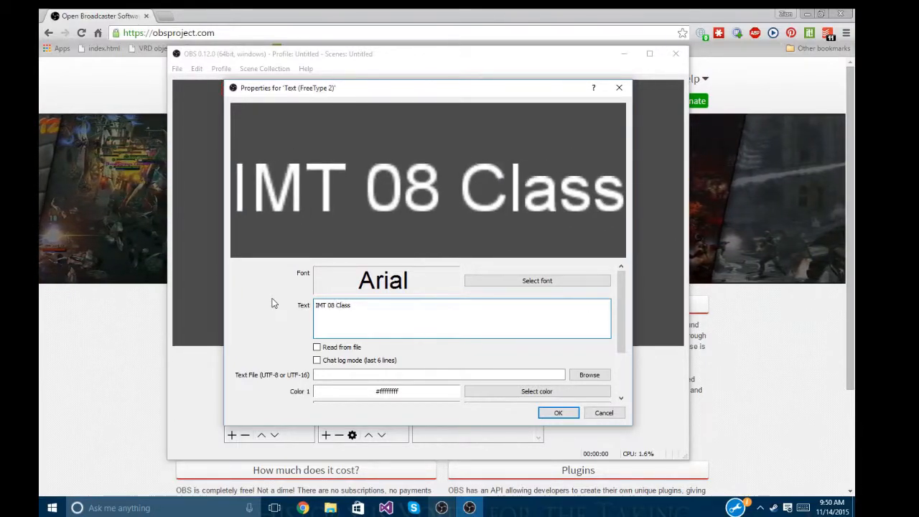
pyautogui.write('_4')
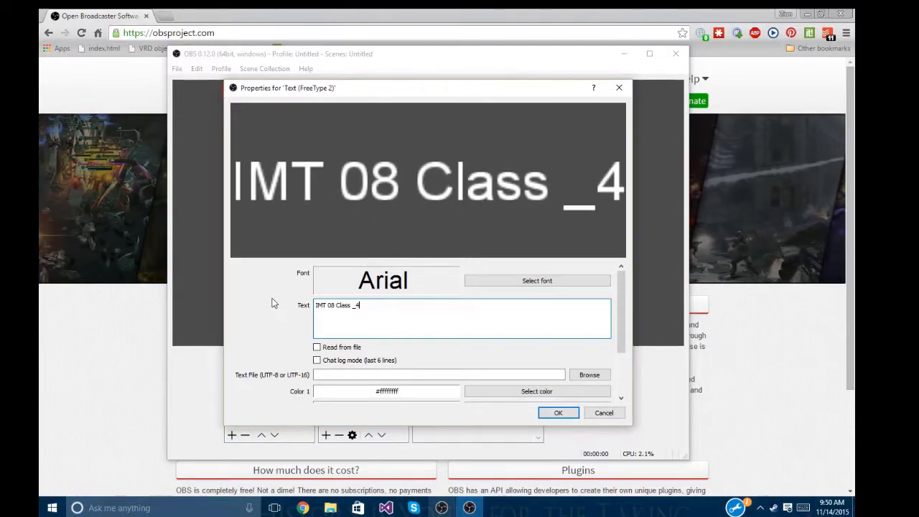
pyautogui.press('BackSpace')
pyautogui.press('BackSpace')
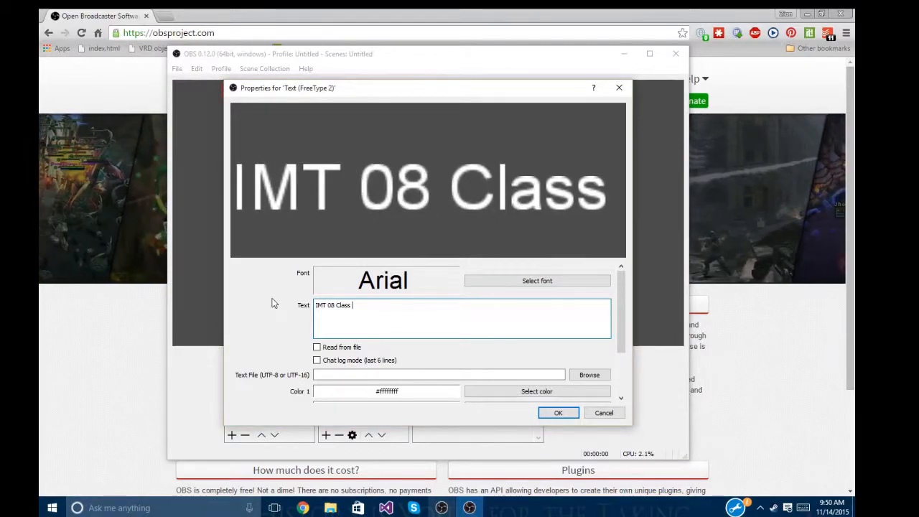
pyautogui.write('#4')
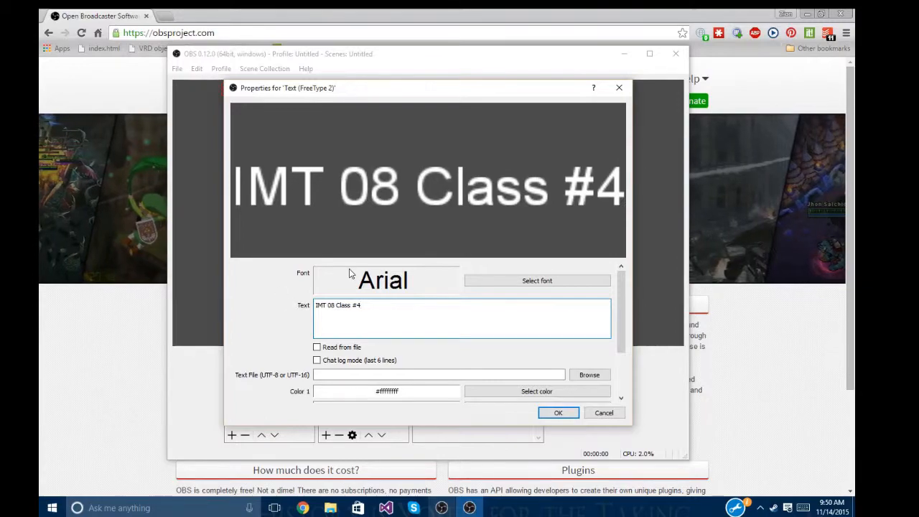
# - Preview several fonts for the text source and set its font to Astro 867
pyautogui.click(476, 282)
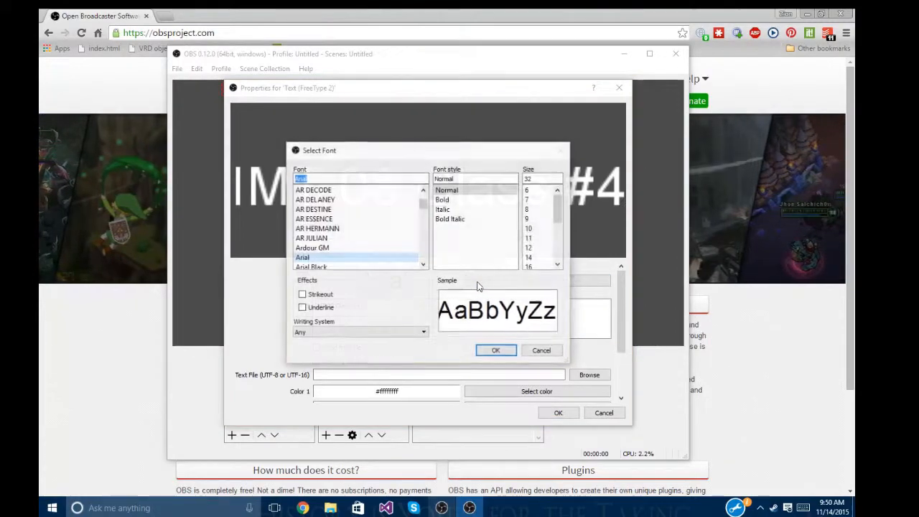
pyautogui.click(335, 238)
pyautogui.click(331, 219)
pyautogui.scroll(4, 332, 229)
pyautogui.click(331, 229)
pyautogui.scroll(3, 333, 224)
pyautogui.click(334, 210)
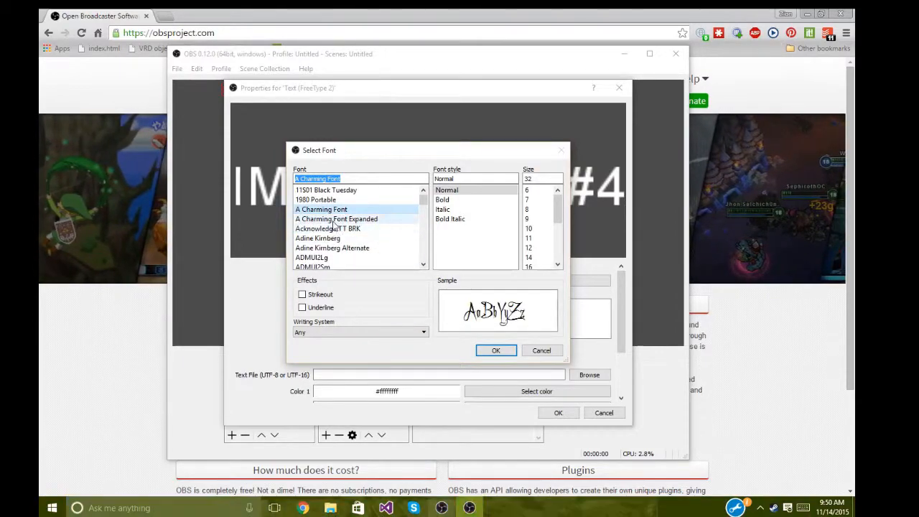
pyautogui.click(338, 220)
pyautogui.scroll(-5, 340, 237)
pyautogui.click(339, 248)
pyautogui.scroll(-1, 337, 246)
pyautogui.scroll(-3, 337, 249)
pyautogui.click(338, 247)
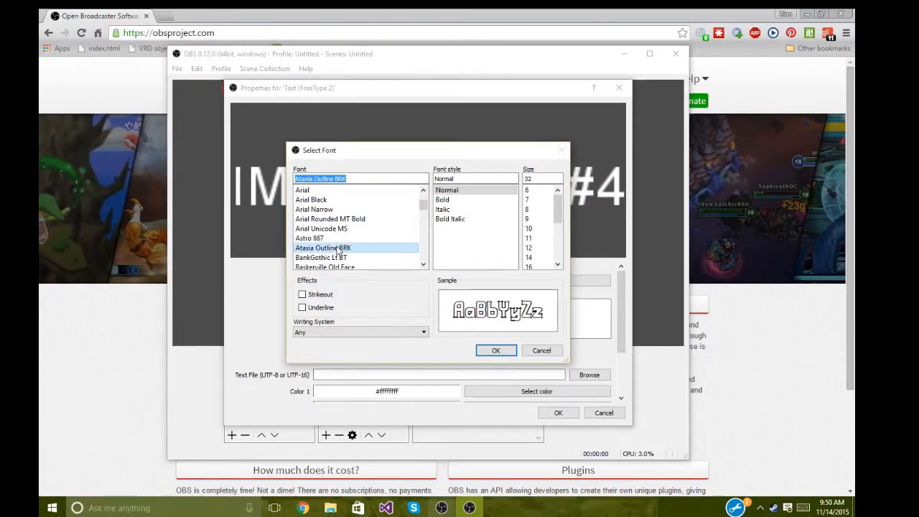
pyautogui.click(341, 257)
pyautogui.click(341, 264)
pyautogui.click(326, 229)
pyautogui.click(496, 352)
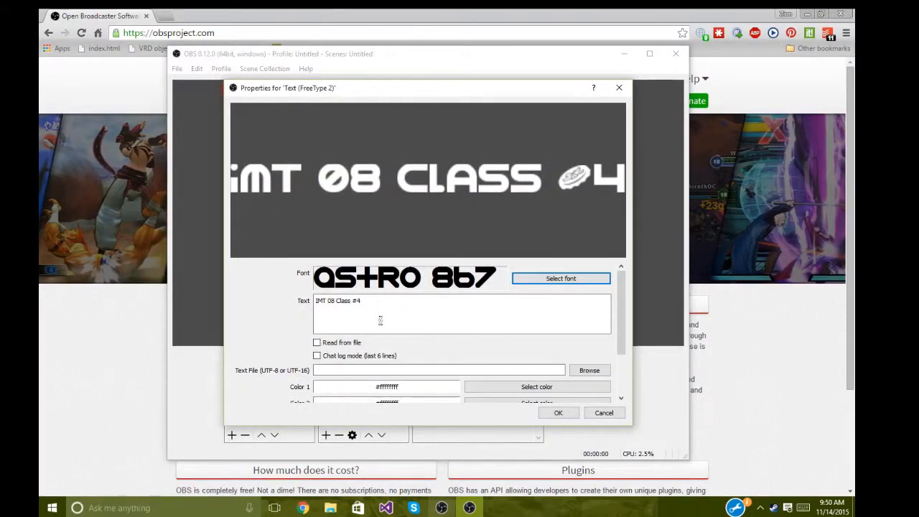
# - Remove the # sign so the text reads "IMT 08 Class 4"
pyautogui.click(412, 302)
pyautogui.press('Left')
pyautogui.press('BackSpace')
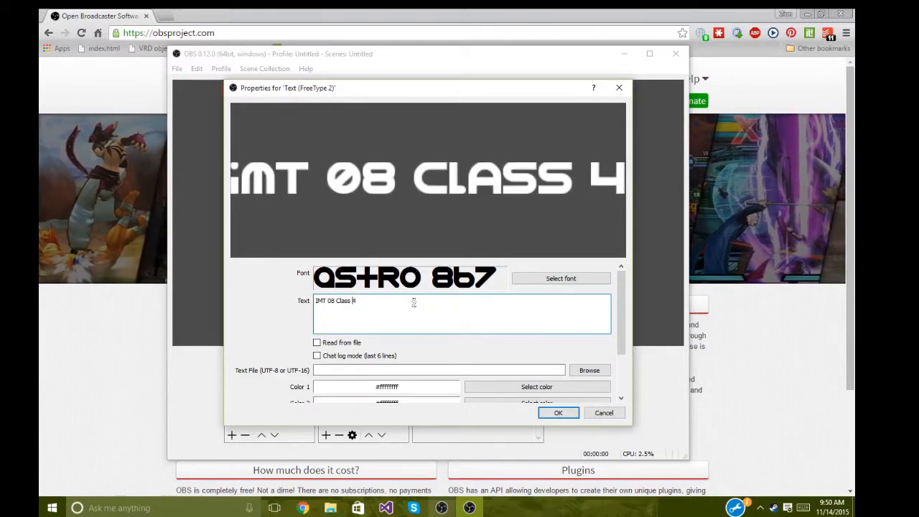
pyautogui.write('0')
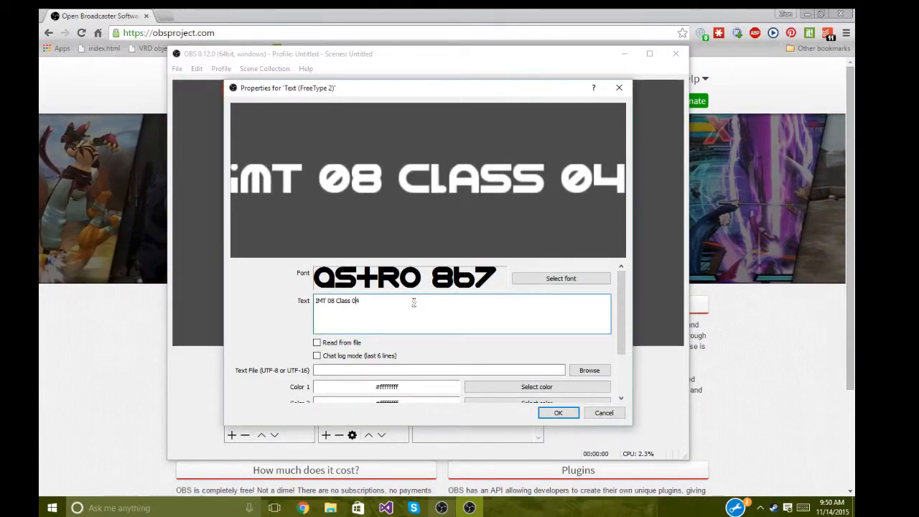
pyautogui.press('BackSpace')
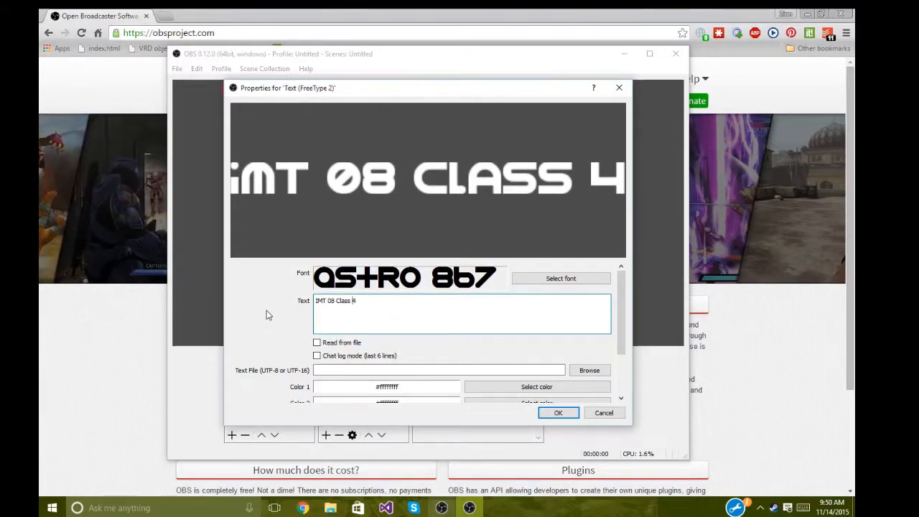
# - Enable the outline for the text source and review its remaining properties
pyautogui.scroll(-3, 267, 314)
pyautogui.scroll(3, 265, 312)
pyautogui.scroll(-3, 265, 312)
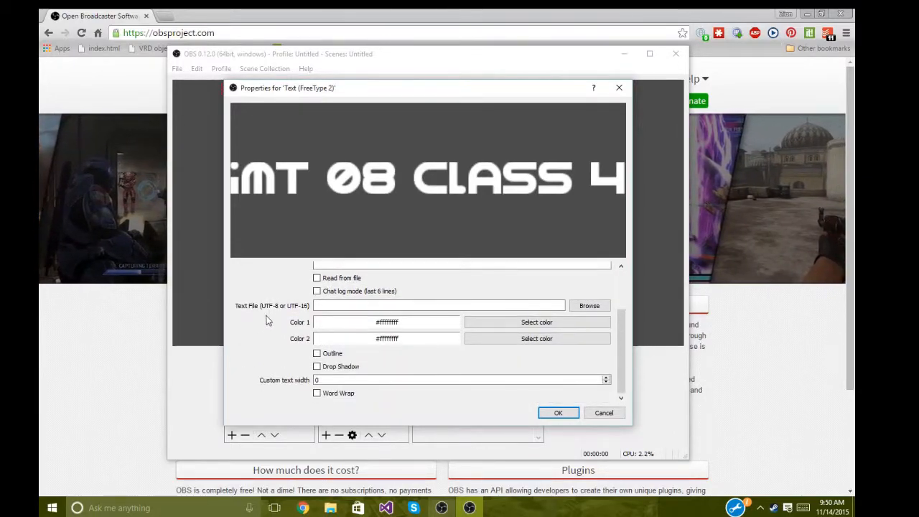
pyautogui.click(316, 354)
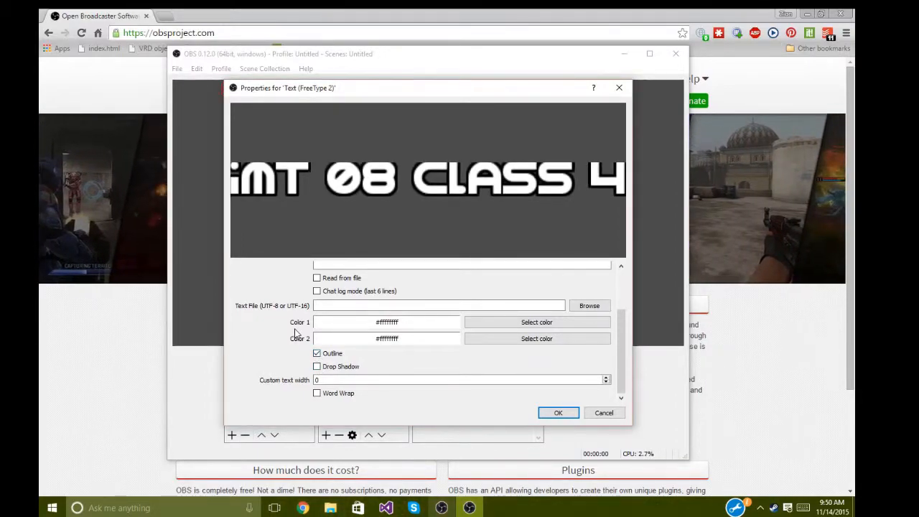
pyautogui.scroll(3, 261, 349)
pyautogui.scroll(-3, 259, 342)
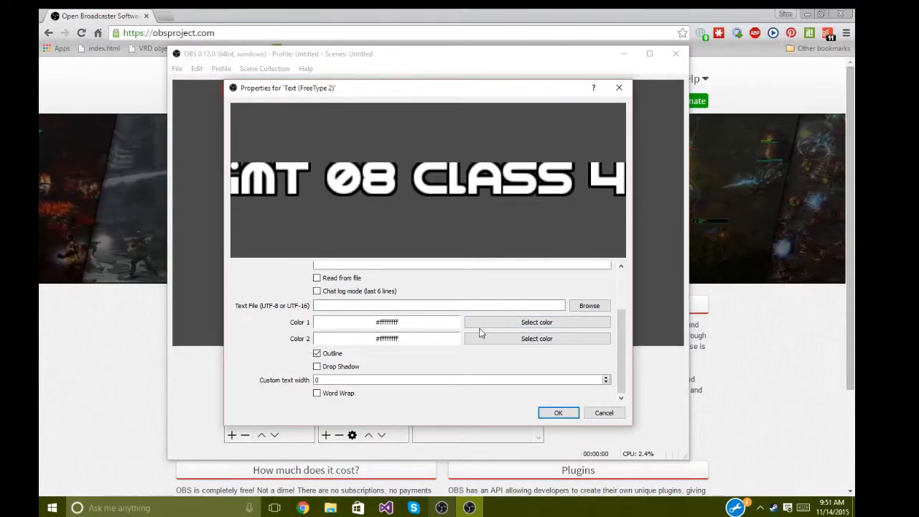
# - Try light cyan #aaffff, pink #ff55ff and dark red #aa0000 as the text's Color 1 and set it back to white
pyautogui.click(502, 323)
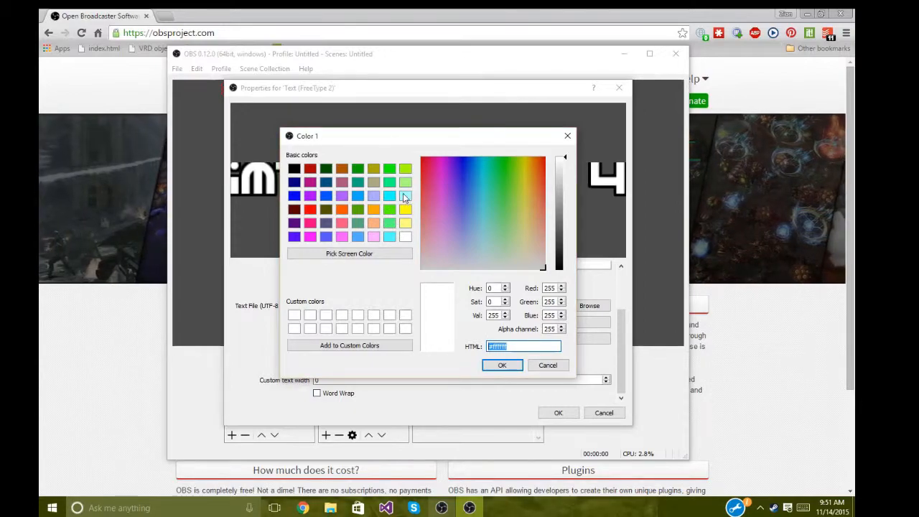
pyautogui.click(405, 195)
pyautogui.click(502, 365)
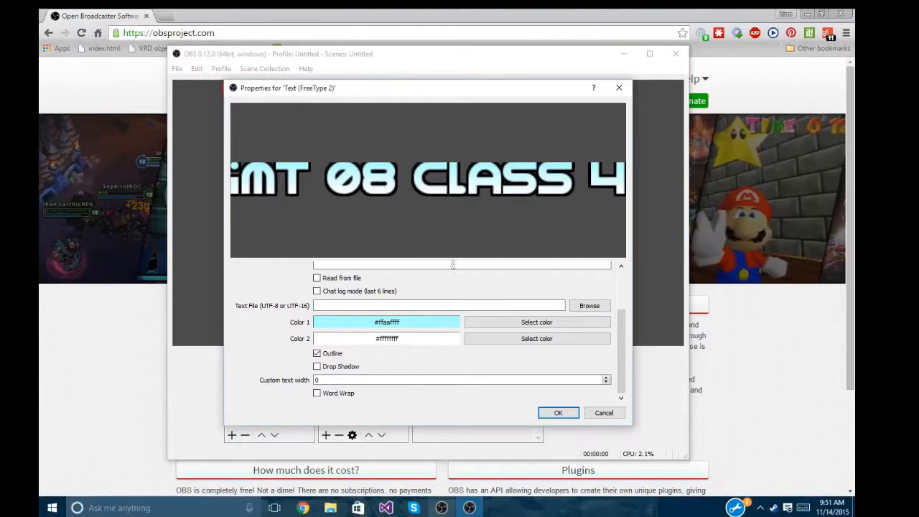
pyautogui.click(504, 322)
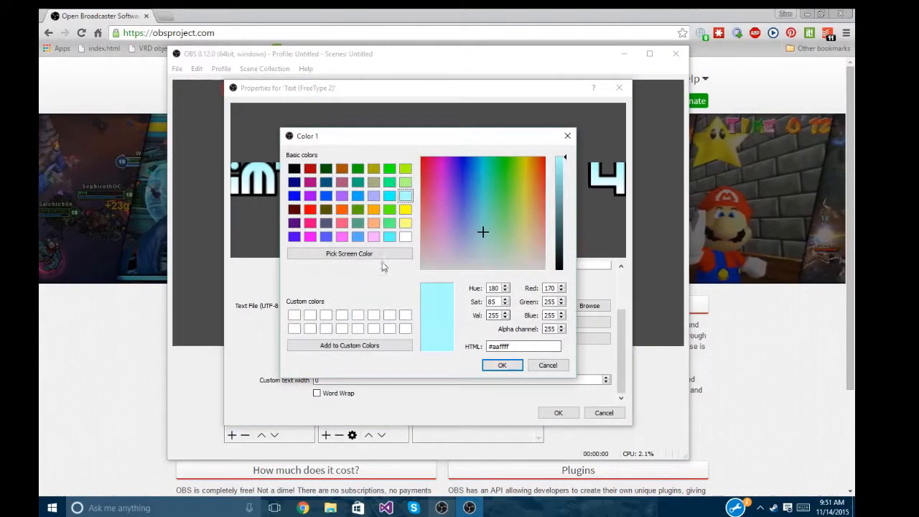
pyautogui.click(341, 237)
pyautogui.click(506, 366)
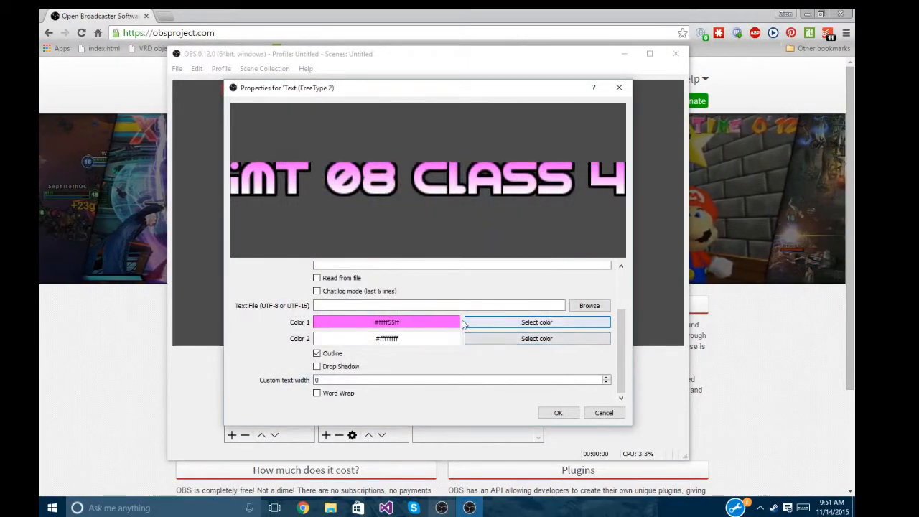
pyautogui.click(467, 322)
pyautogui.click(310, 169)
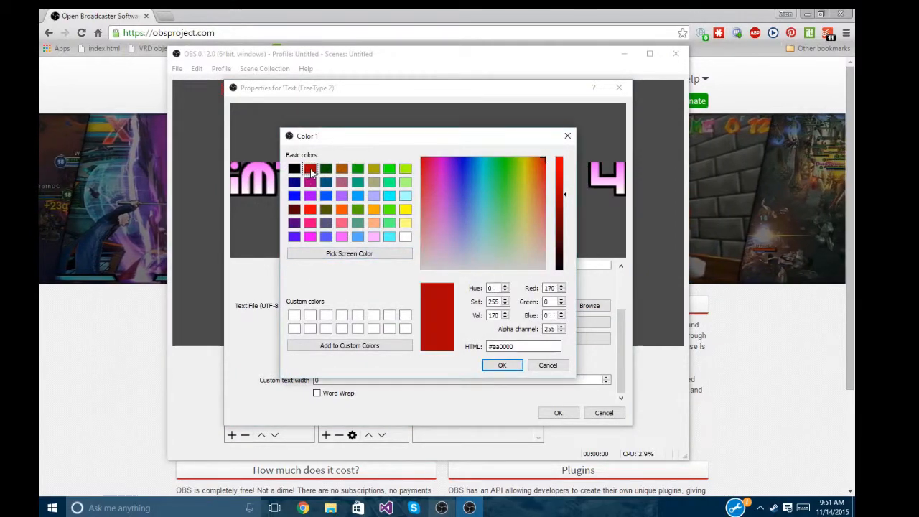
pyautogui.click(495, 365)
pyautogui.click(488, 322)
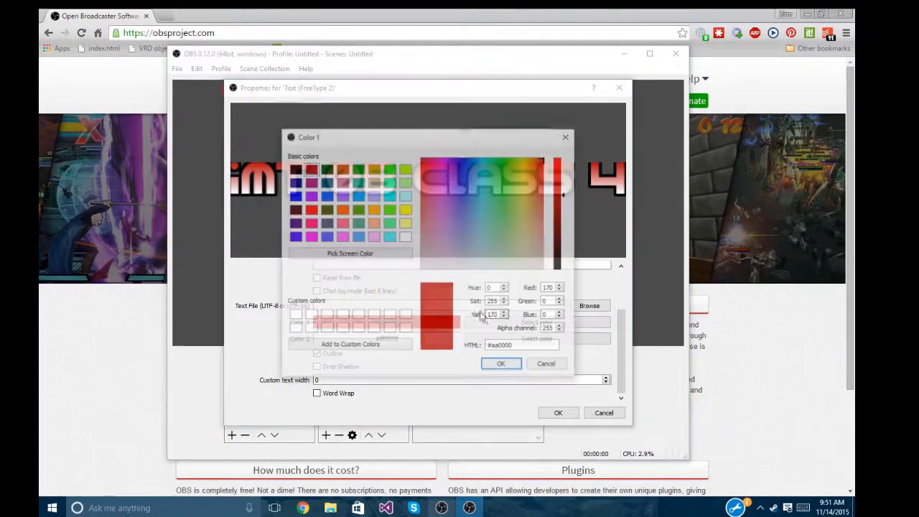
pyautogui.click(405, 237)
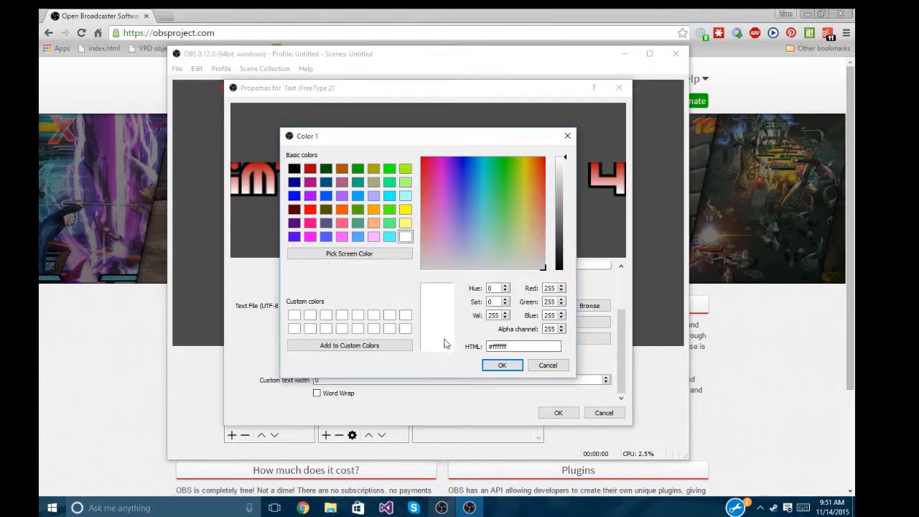
pyautogui.click(502, 365)
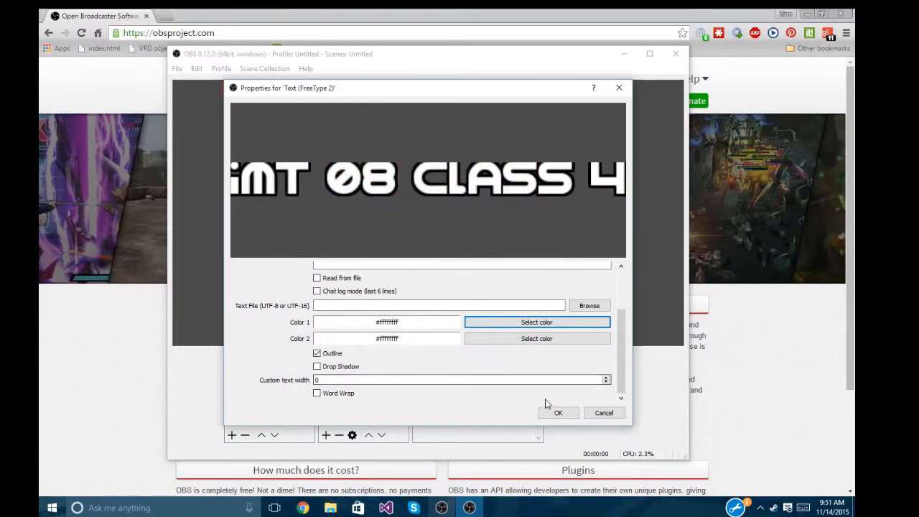
# - Try toggling the text's word wrap, drop shadow and outline, leaving only the outline enabled
pyautogui.click(317, 393)
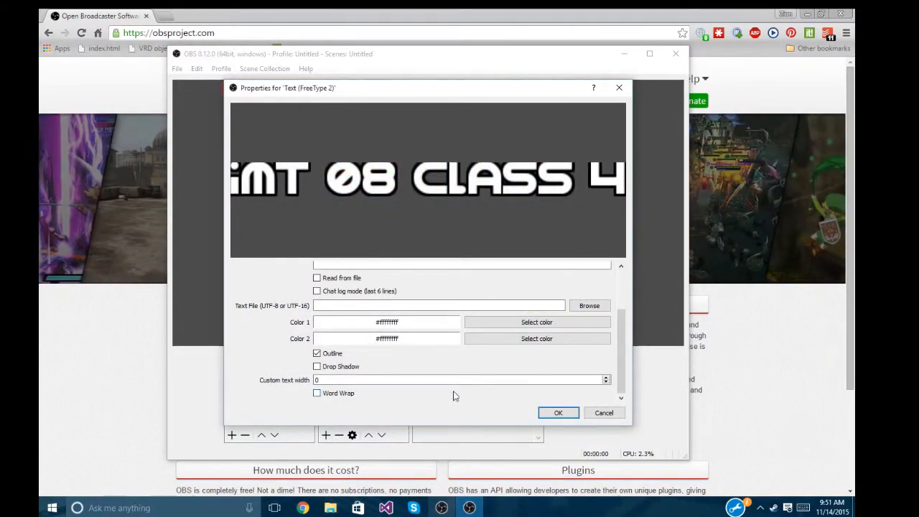
pyautogui.moveTo(622, 365)
pyautogui.mouseDown()
pyautogui.moveTo(625, 313)
pyautogui.moveTo(622, 373)
pyautogui.mouseUp()
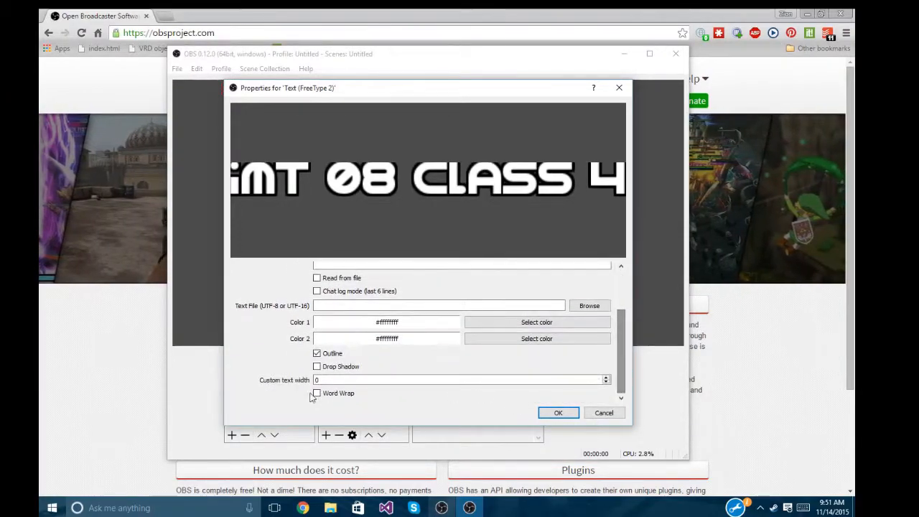
pyautogui.click(322, 368)
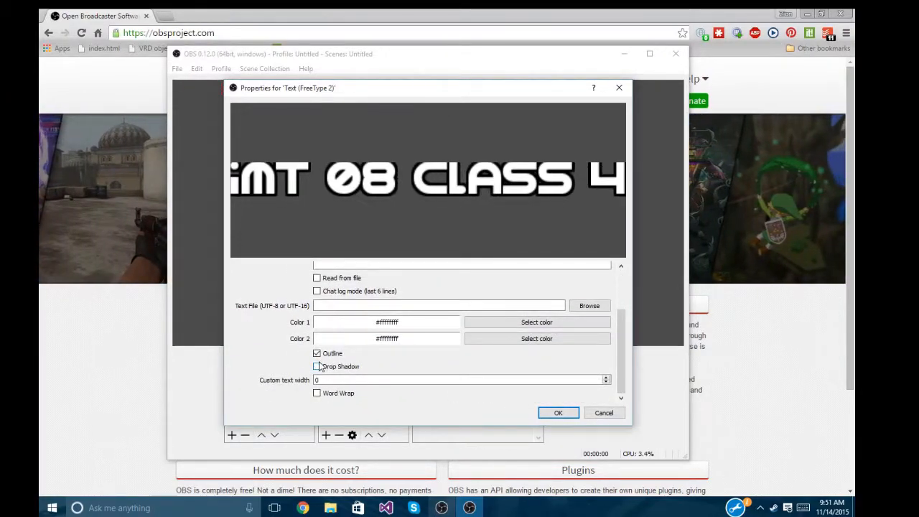
pyautogui.click(318, 367)
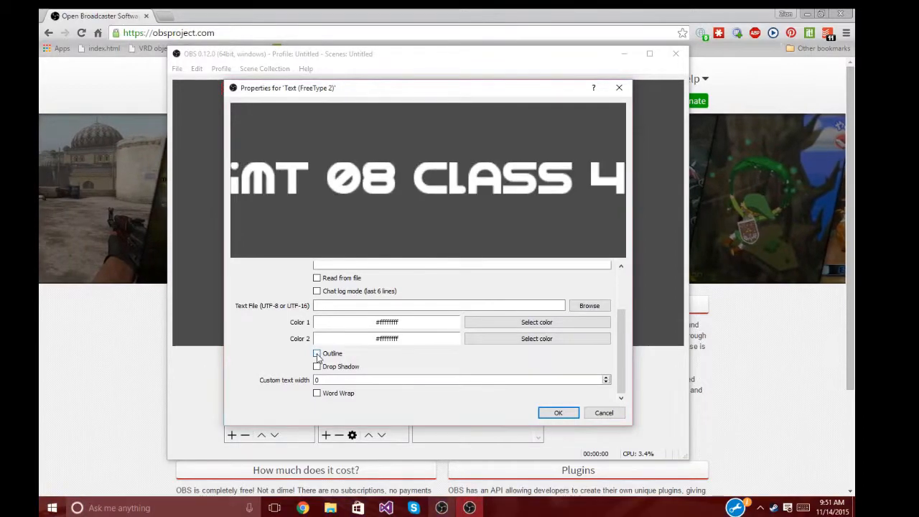
pyautogui.click(317, 353)
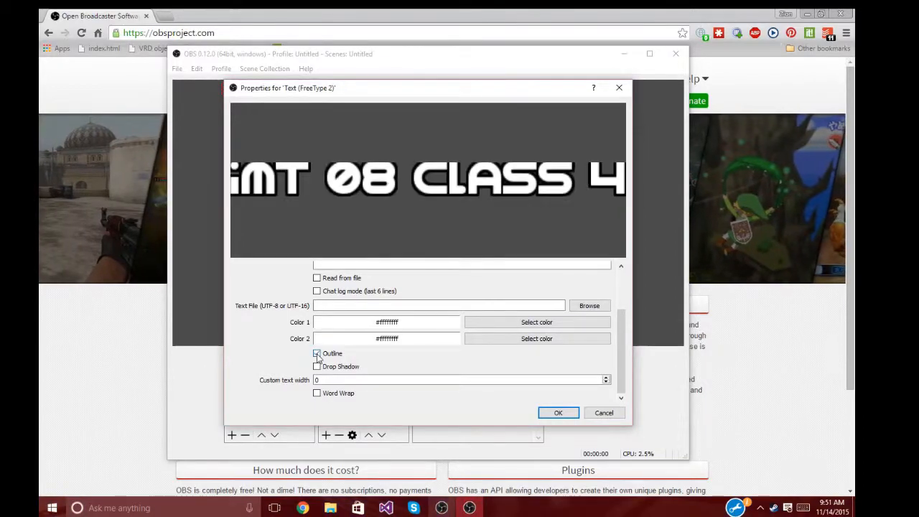
# - Accept the text properties and enlarge the text overlay to about half the preview's width
pyautogui.click(556, 412)
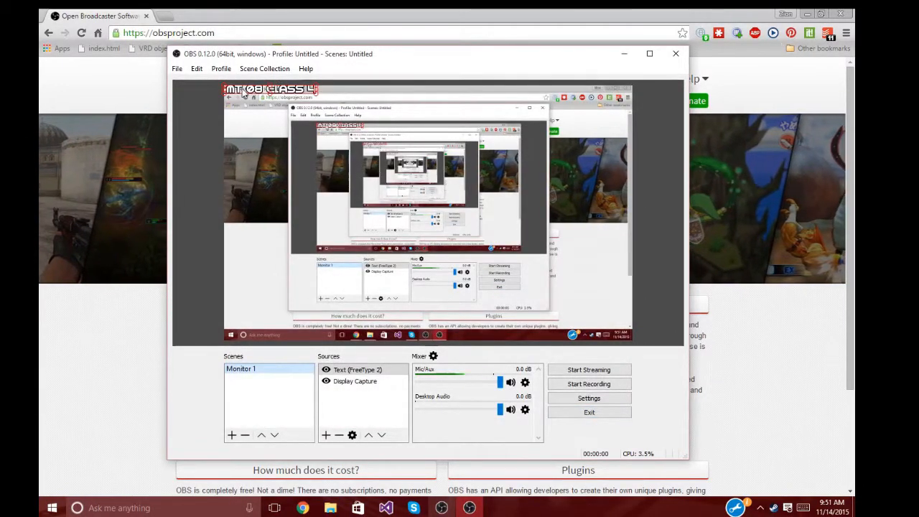
pyautogui.moveTo(243, 93); pyautogui.dragTo(286, 141)
pyautogui.moveTo(356, 142); pyautogui.dragTo(368, 108)
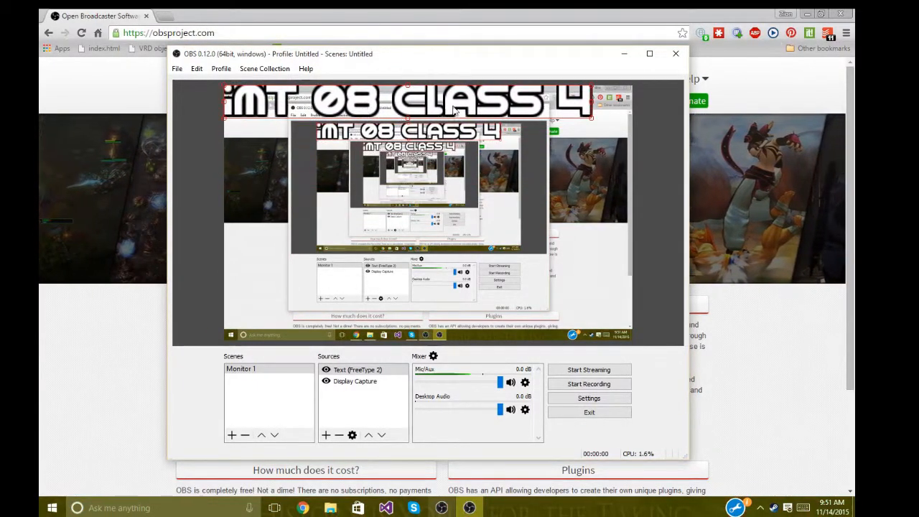
pyautogui.moveTo(592, 122); pyautogui.dragTo(415, 92)
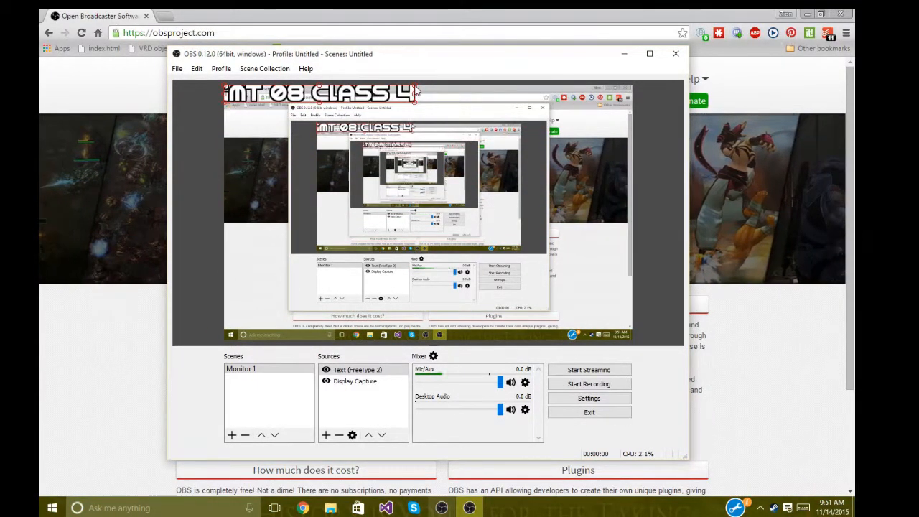
# - Move the text overlay to the lower right corner of the captured display and shrink it to under a third of its width
pyautogui.moveTo(307, 91); pyautogui.dragTo(513, 334)
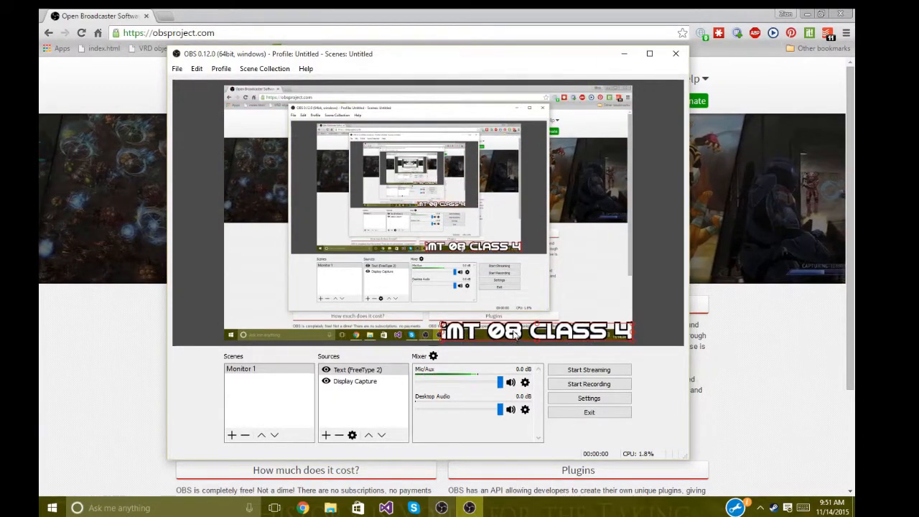
pyautogui.moveTo(442, 326); pyautogui.dragTo(517, 340)
pyautogui.click(493, 314)
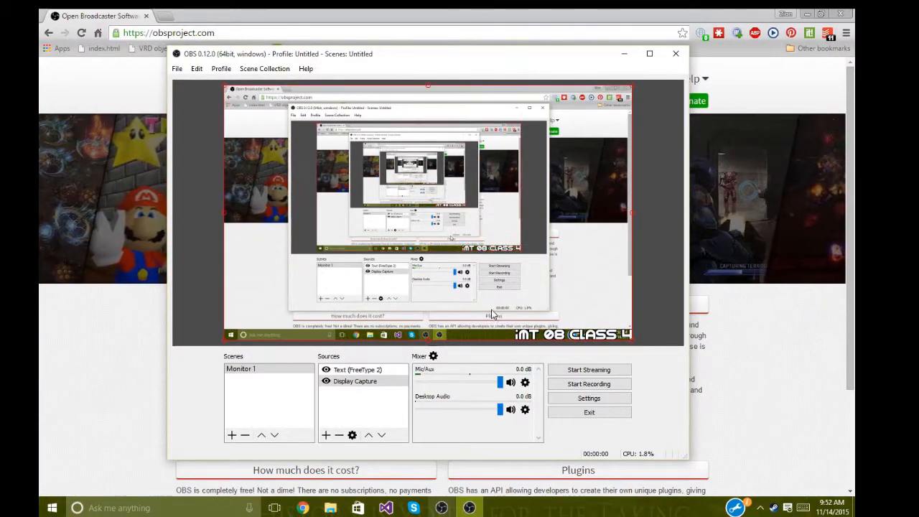
# - Move the text overlay to the lower left of the captured display, leaving a small margin from the corner
pyautogui.click(544, 342)
pyautogui.moveTo(550, 340); pyautogui.dragTo(263, 339)
pyautogui.click(233, 283)
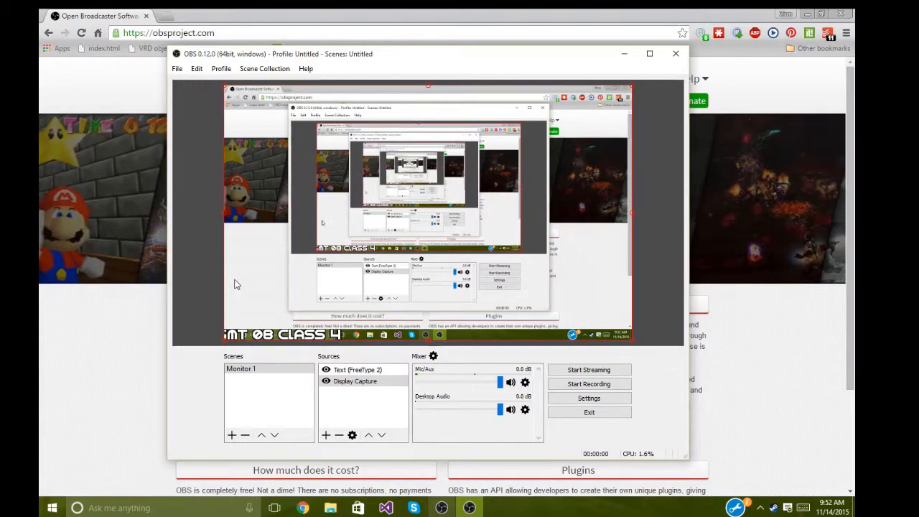
pyautogui.click(228, 338)
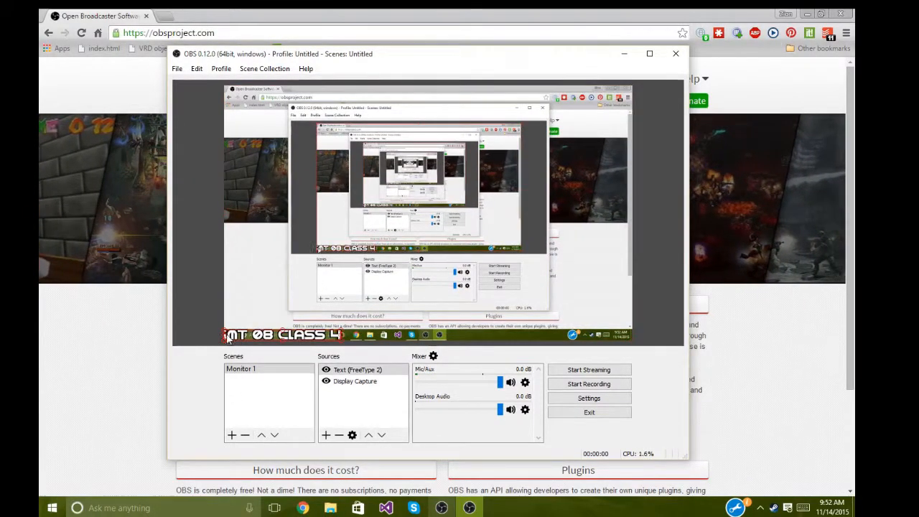
pyautogui.moveTo(243, 337); pyautogui.dragTo(250, 330)
pyautogui.click(353, 370)
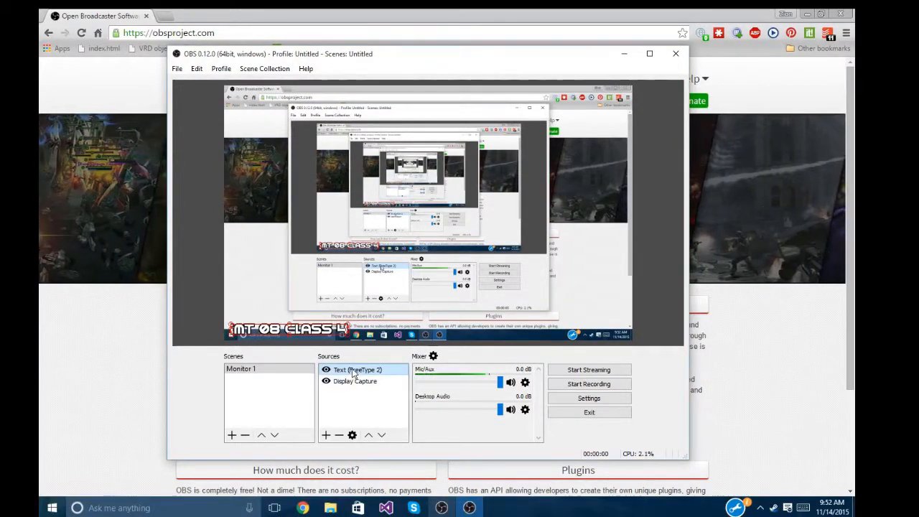
# - Add a new image source named Image to the Monitor 1 scene
pyautogui.click(326, 435)
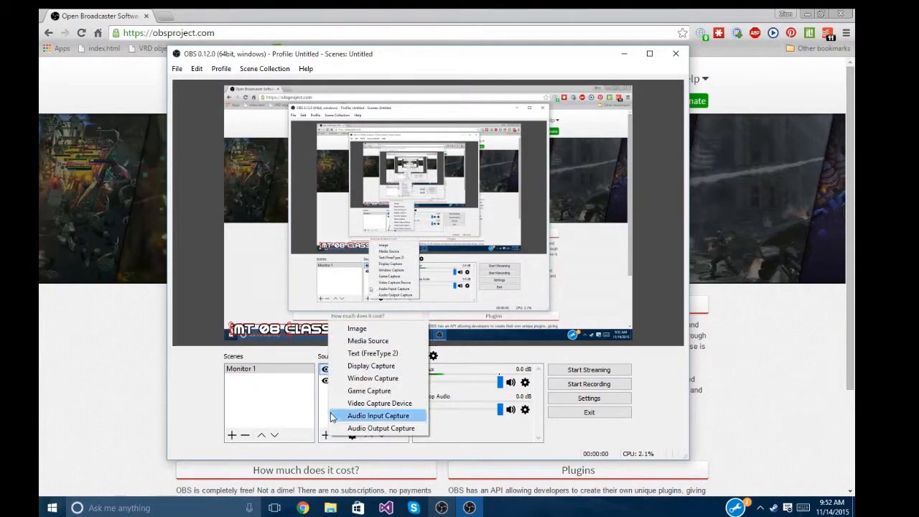
pyautogui.click(348, 329)
pyautogui.click(453, 339)
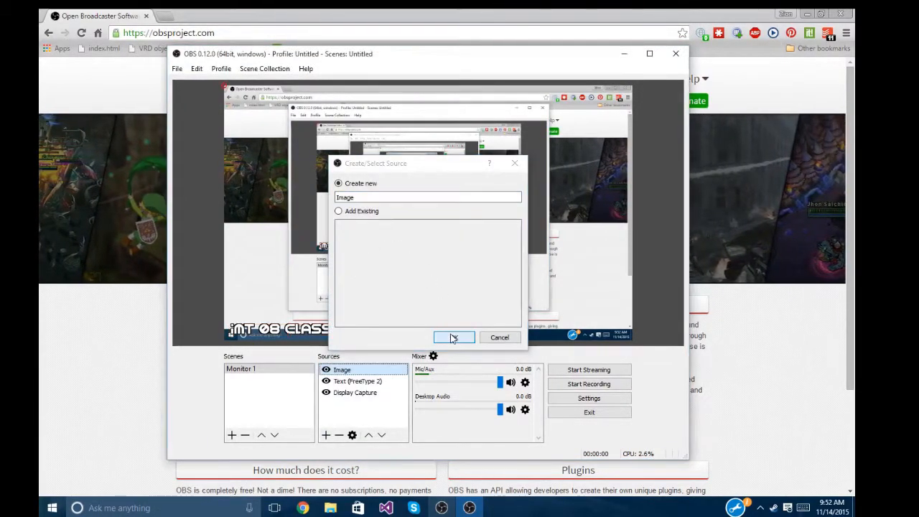
# - Load japanese_painting.jpg from the Pictures folder as the image source's file and accept its properties
pyautogui.click(585, 331)
pyautogui.click(271, 250)
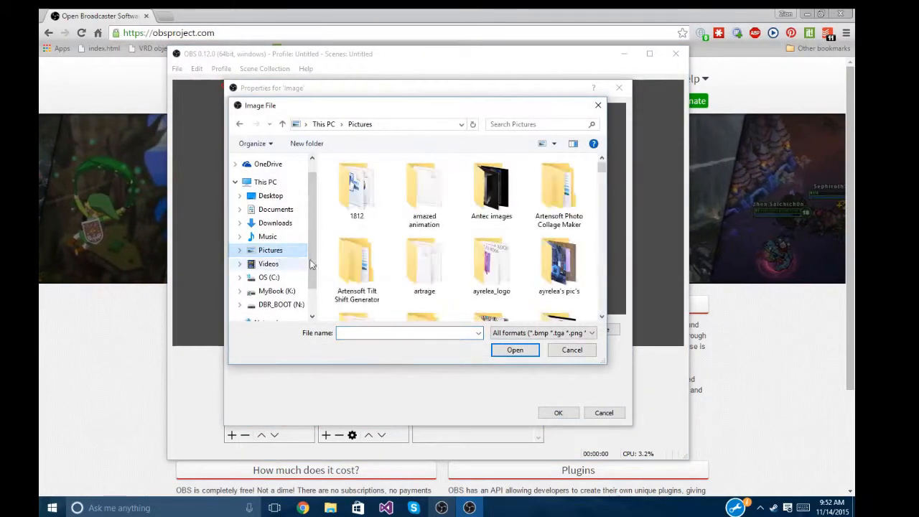
pyautogui.scroll(-5, 459, 237)
pyautogui.scroll(-15, 564, 237)
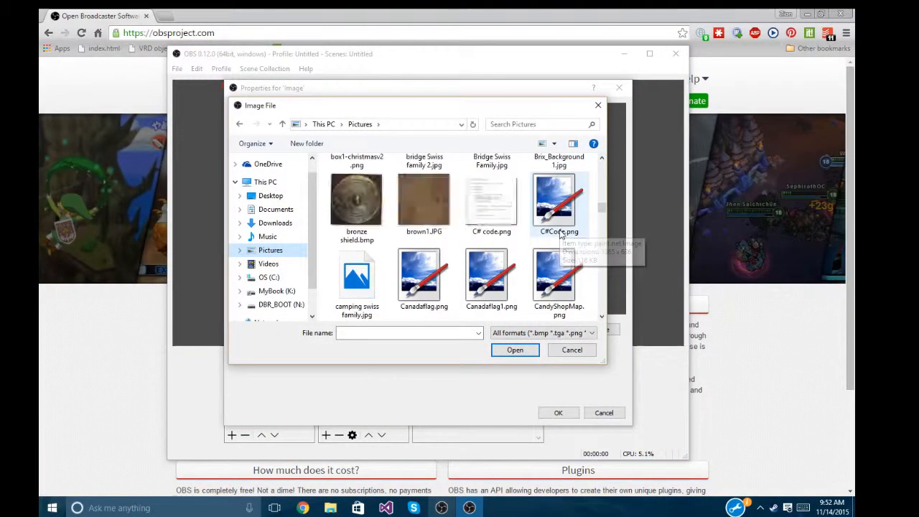
pyautogui.scroll(5, 562, 235)
pyautogui.scroll(-10, 560, 235)
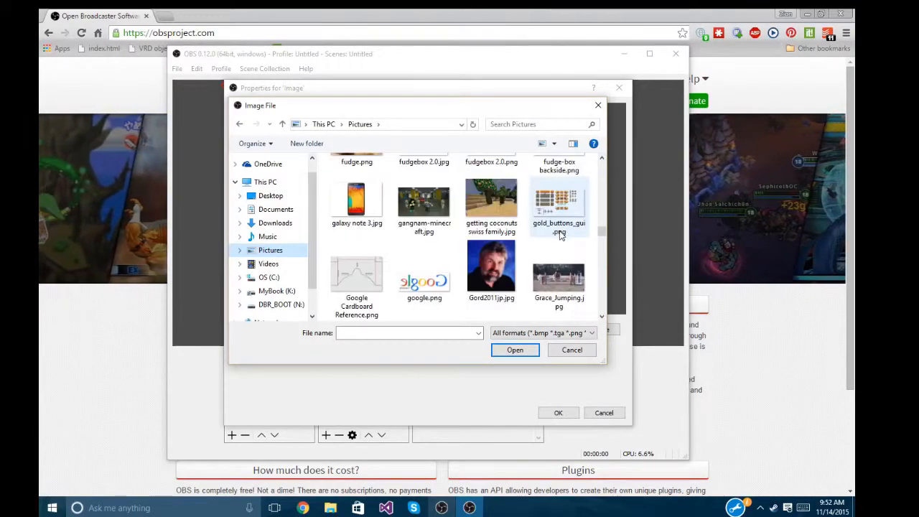
pyautogui.scroll(-3, 542, 228)
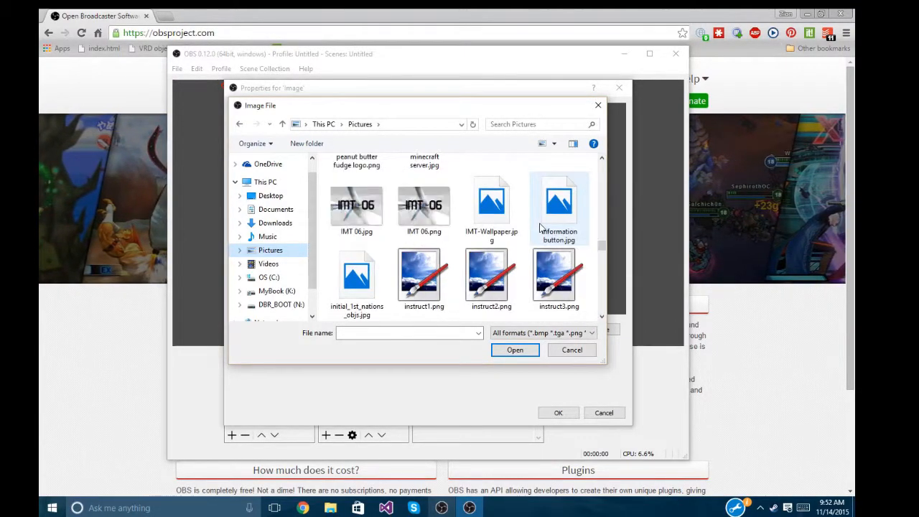
pyautogui.scroll(-3, 538, 225)
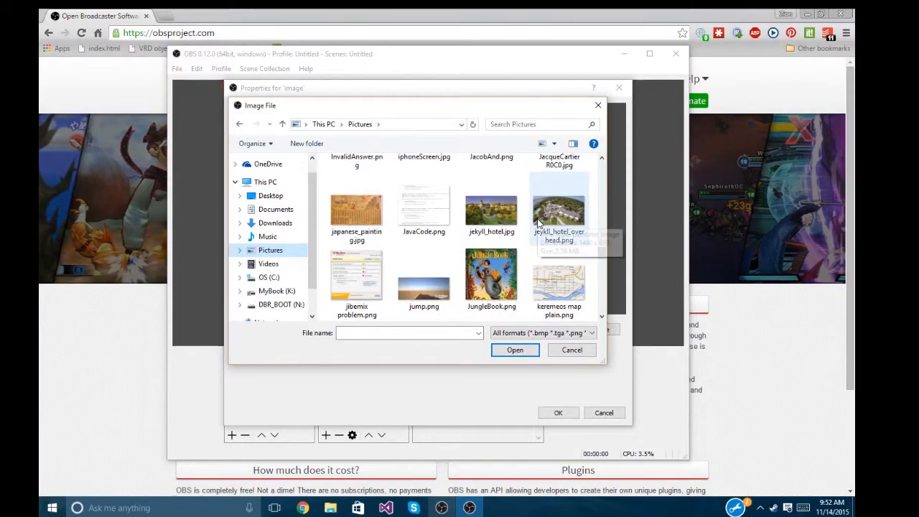
pyautogui.doubleClick(361, 203)
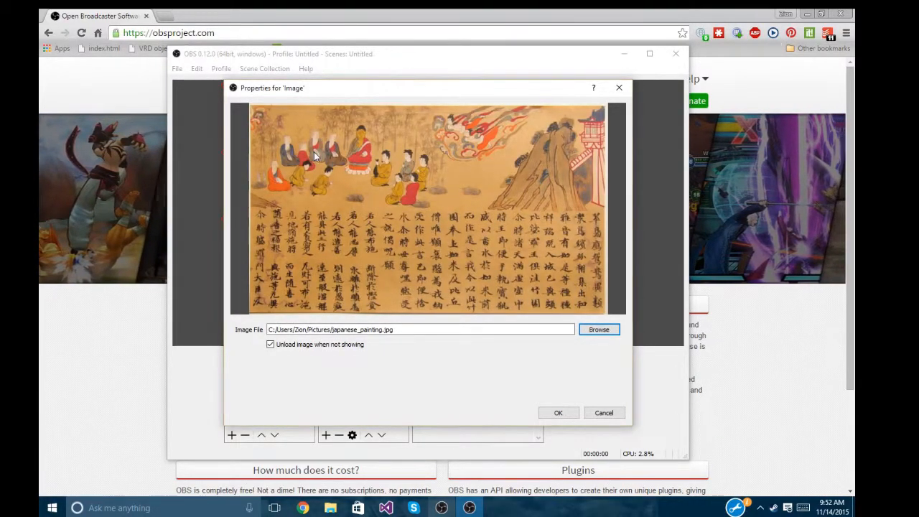
pyautogui.click(557, 412)
# - Shrink the painting image to about a third of the preview's width and place it in the captured display's upper right corner
pyautogui.moveTo(317, 152); pyautogui.dragTo(475, 171)
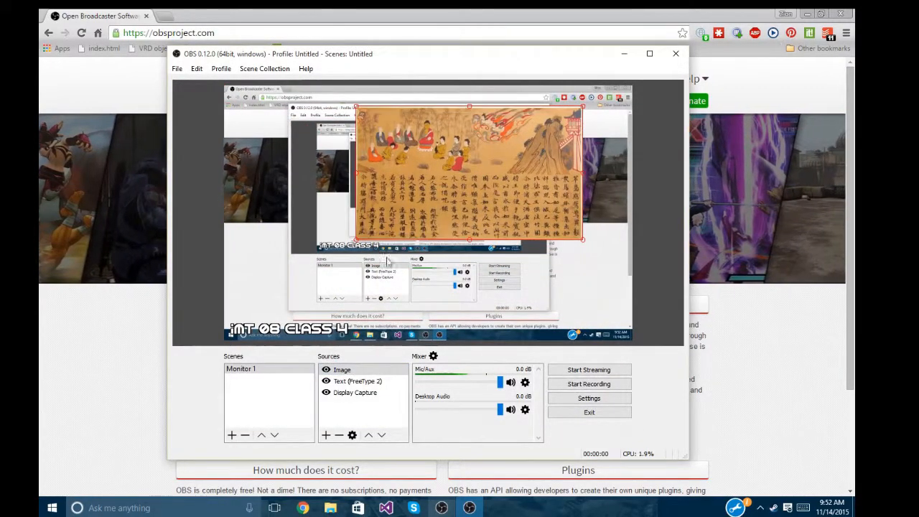
pyautogui.moveTo(357, 240); pyautogui.dragTo(470, 221)
pyautogui.moveTo(459, 188); pyautogui.dragTo(550, 139)
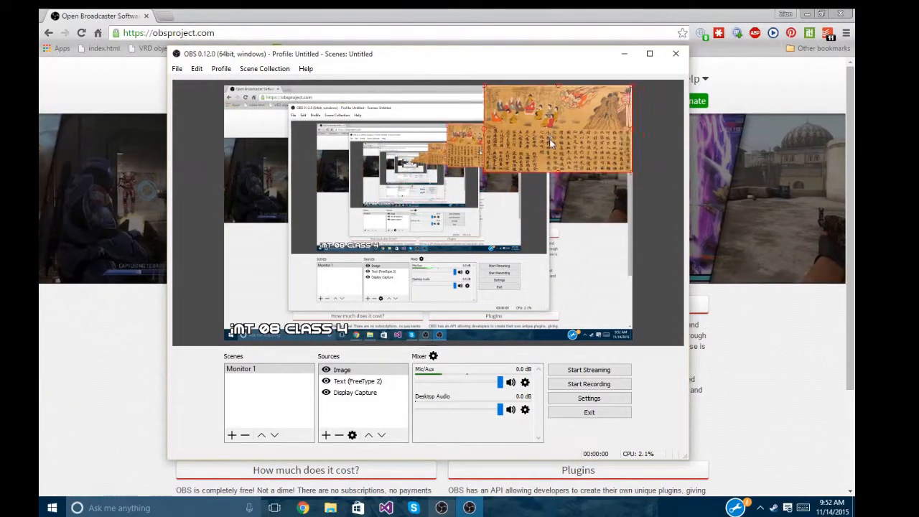
pyautogui.click(596, 246)
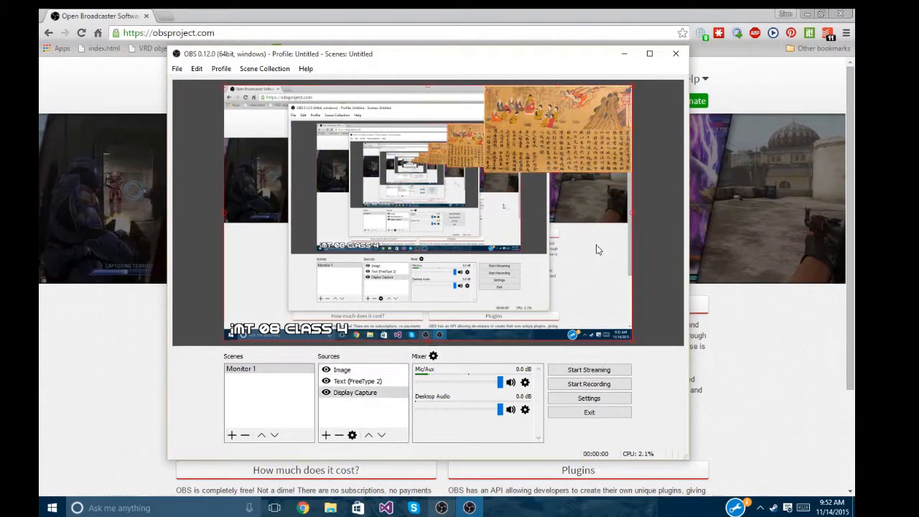
pyautogui.click(520, 129)
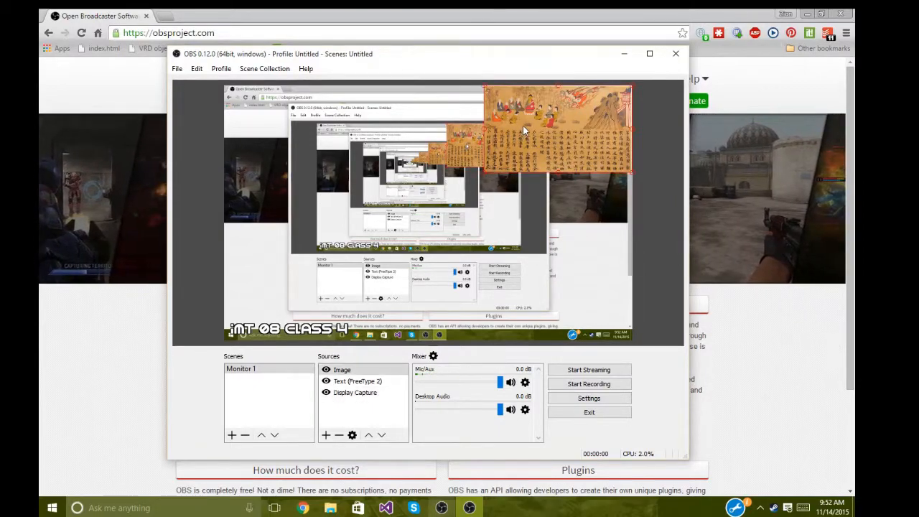
pyautogui.click(652, 172)
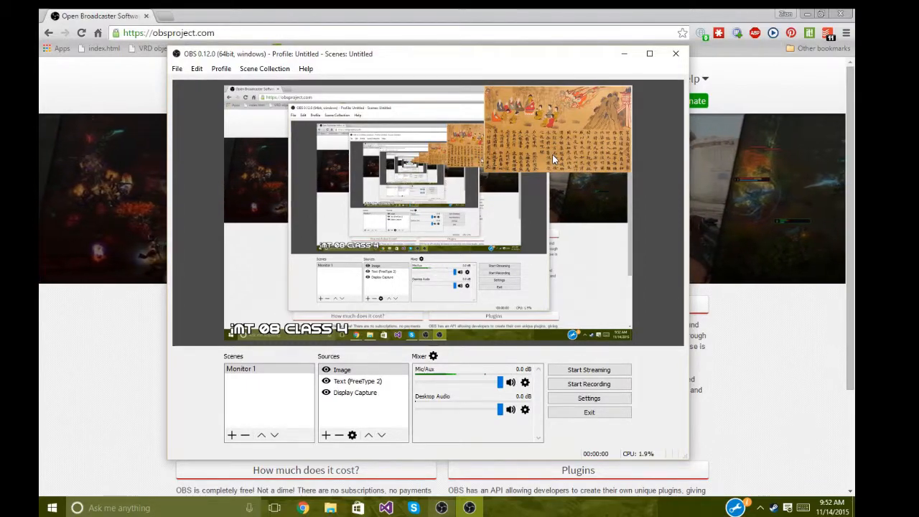
# - Toggle the image source's visibility off and on several times, leaving it hidden
pyautogui.click(325, 370)
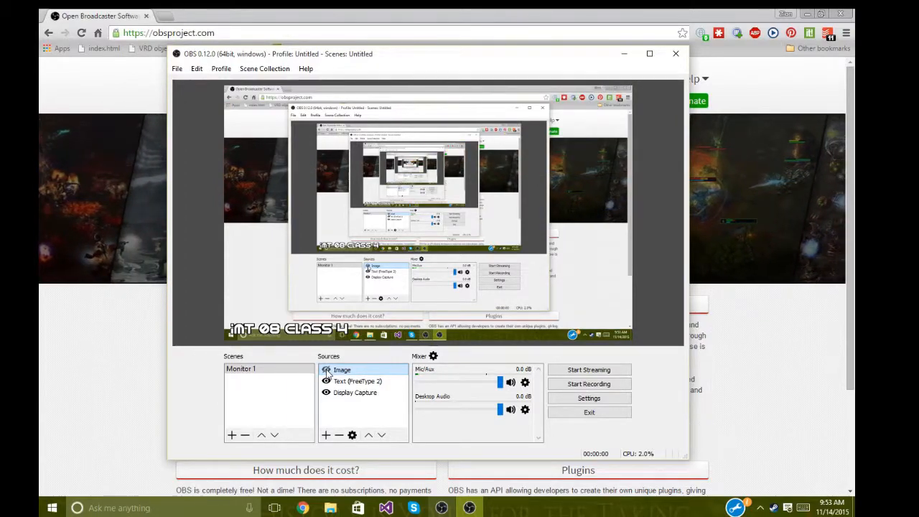
pyautogui.click(326, 370)
pyautogui.click(326, 370)
pyautogui.click(325, 369)
pyautogui.click(326, 370)
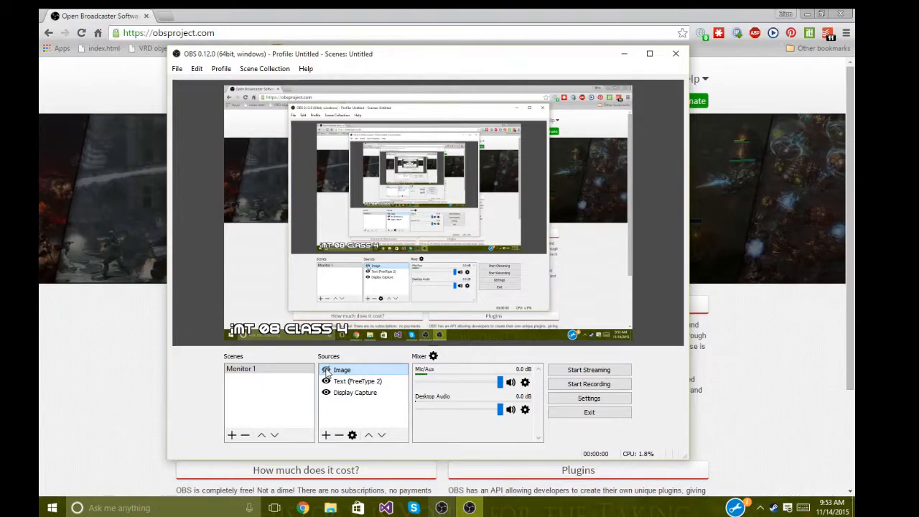
pyautogui.click(326, 369)
pyautogui.click(325, 369)
pyautogui.click(325, 369)
pyautogui.click(326, 370)
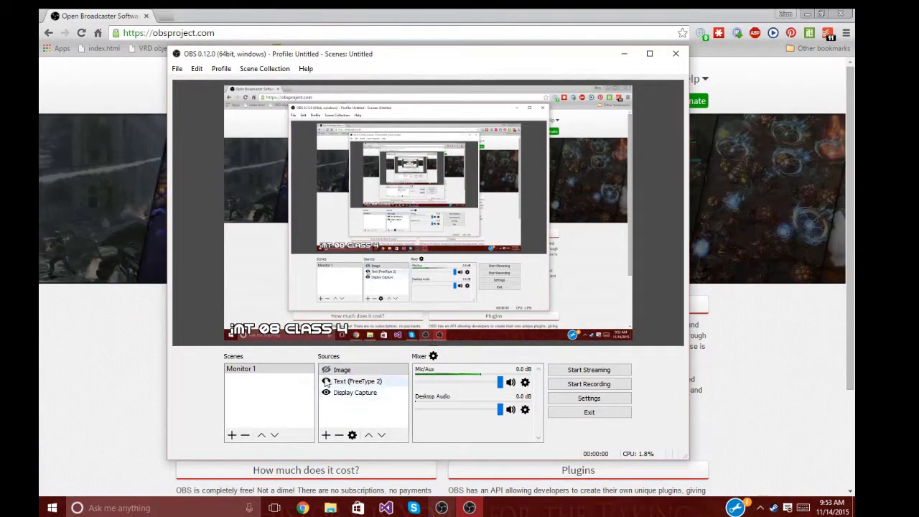
# - Add a new media source named Media Source to the Monitor 1 scene
pyautogui.click(326, 435)
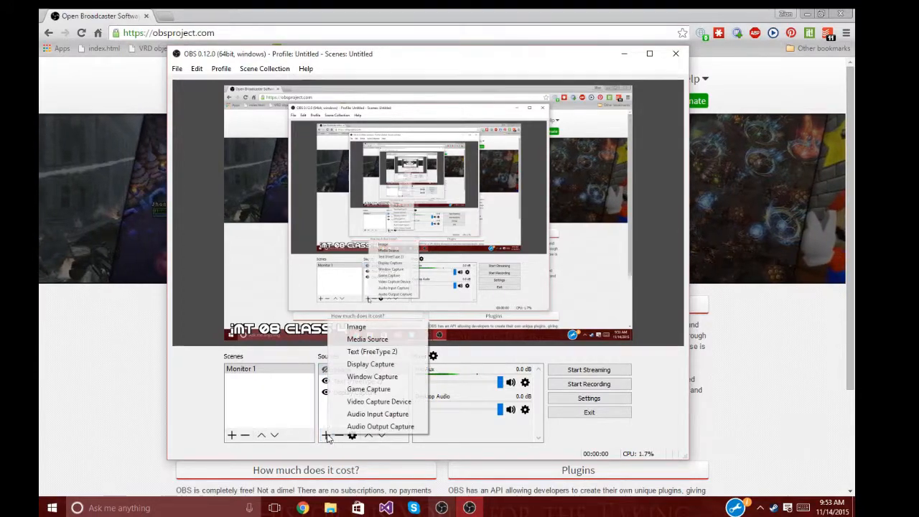
pyautogui.click(376, 338)
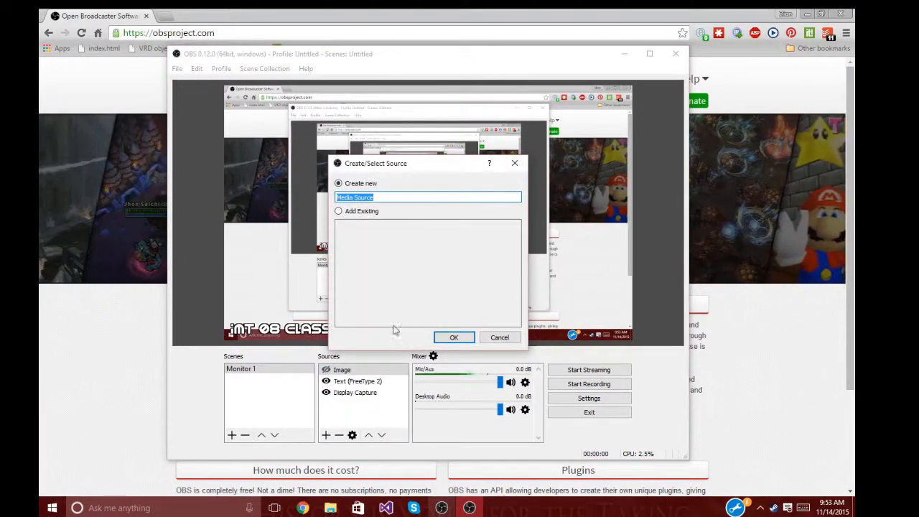
pyautogui.click(453, 338)
pyautogui.click(451, 326)
pyautogui.click(450, 337)
pyautogui.click(449, 323)
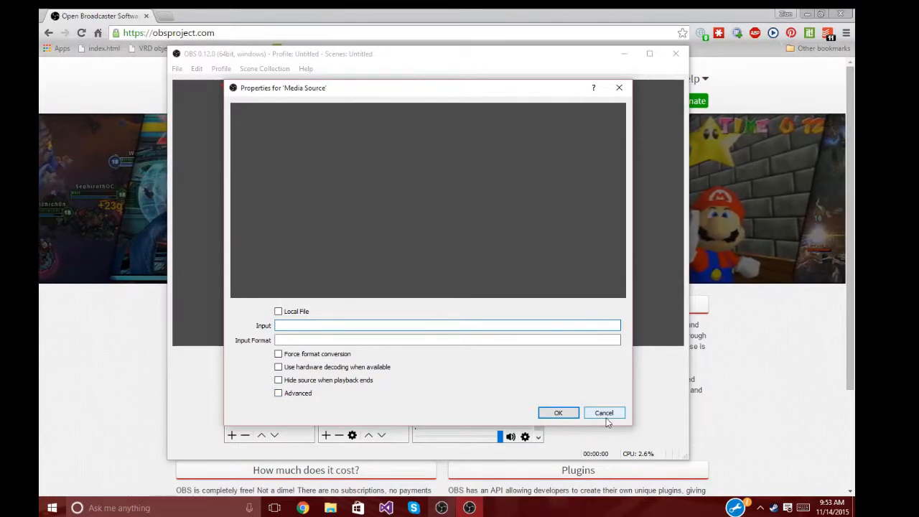
# - Set the media source to a local file, choosing the 6 Hour Classical Music Playlist MP4 from the Videos folder, and accept it
pyautogui.click(279, 312)
pyautogui.click(593, 326)
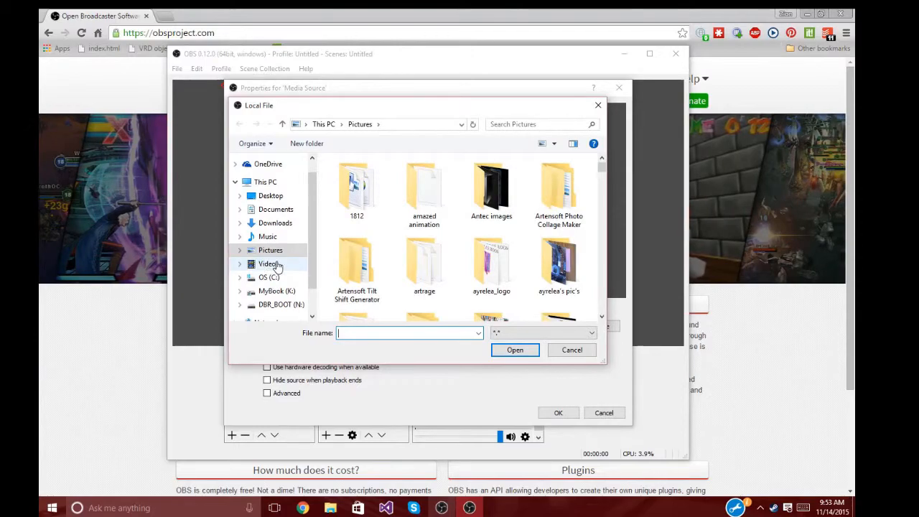
pyautogui.click(269, 264)
pyautogui.scroll(-5, 465, 259)
pyautogui.scroll(3, 465, 259)
pyautogui.doubleClick(438, 228)
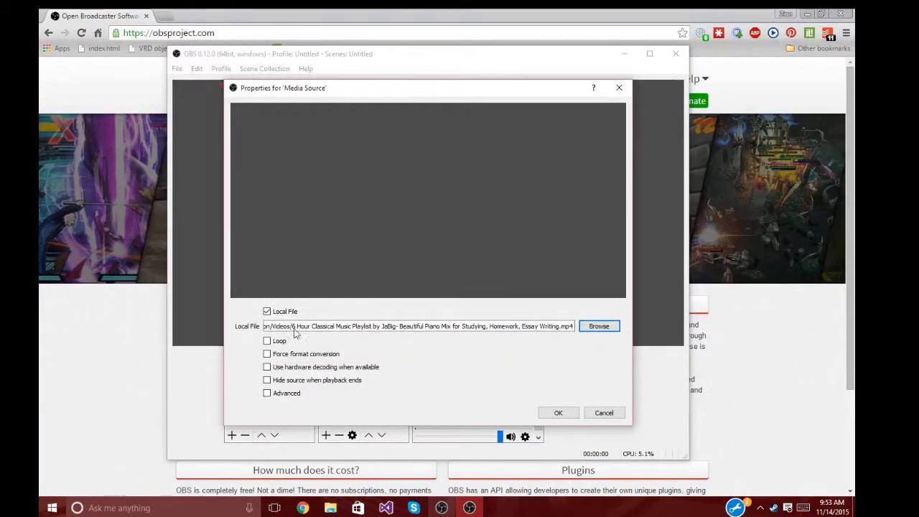
pyautogui.click(551, 413)
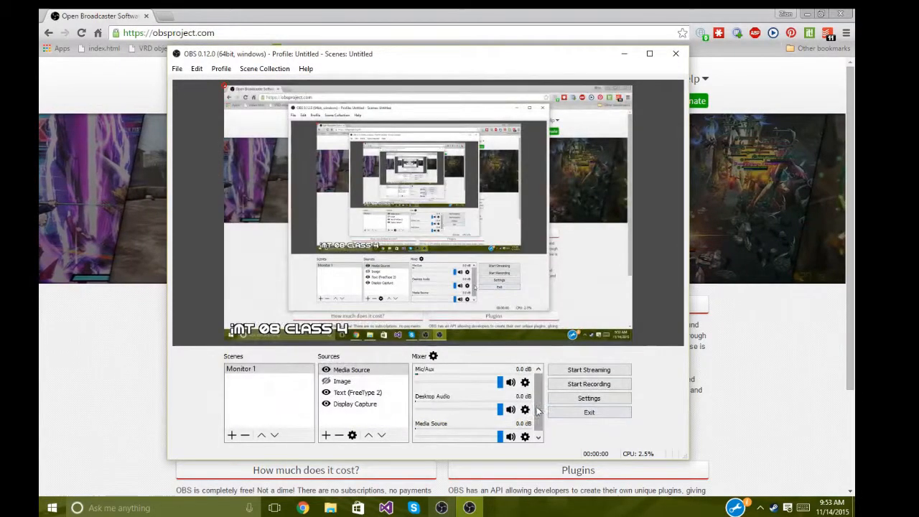
# - Select the media source and check its channel in the mixer and its output in the preview
pyautogui.click(356, 372)
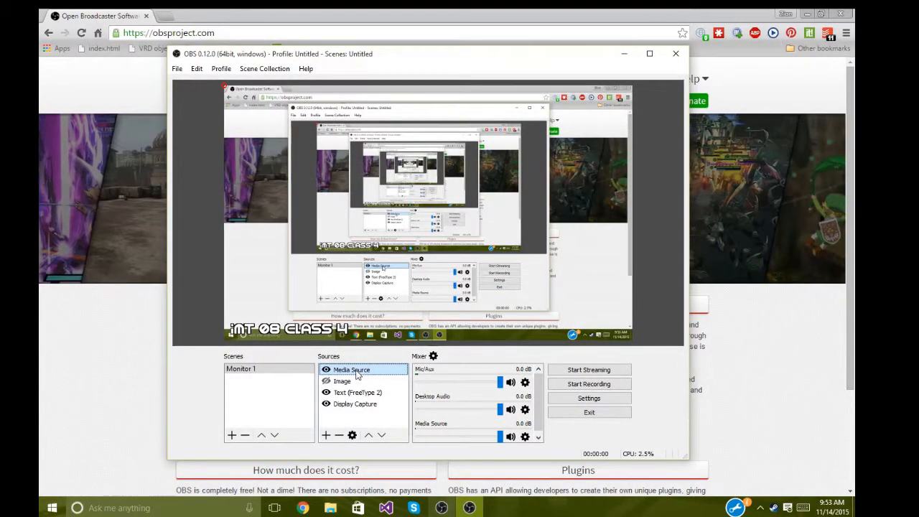
pyautogui.scroll(-1, 512, 422)
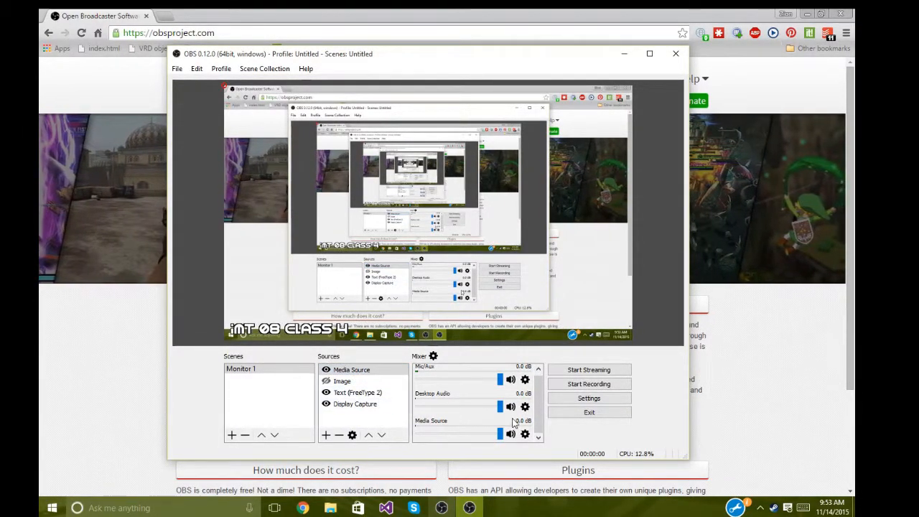
pyautogui.scroll(1, 513, 422)
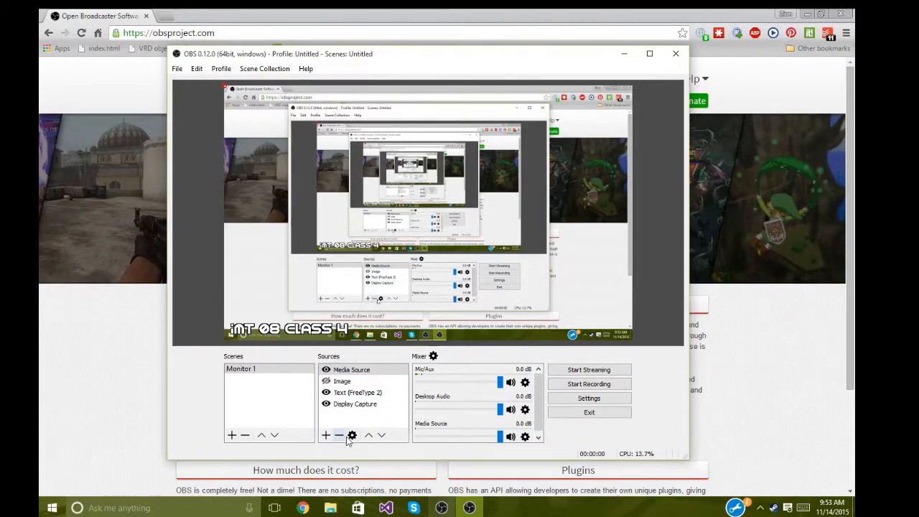
pyautogui.click(332, 372)
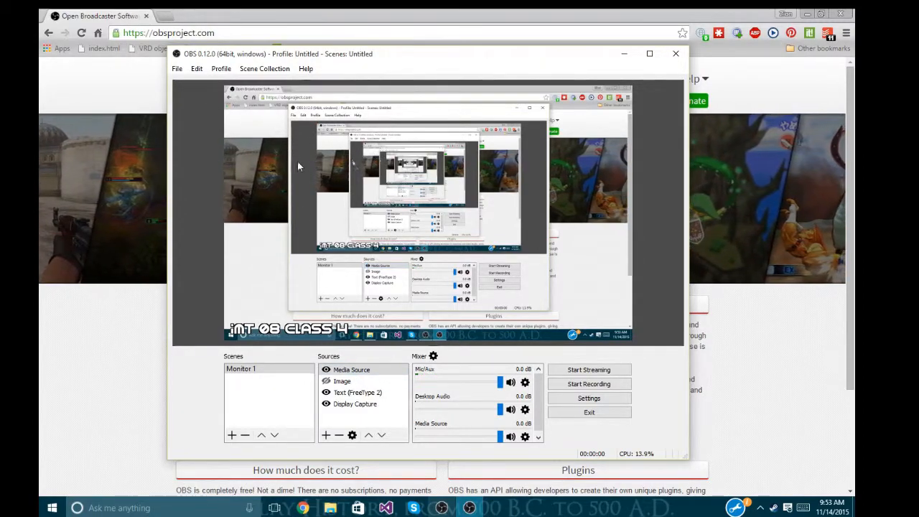
pyautogui.click(348, 369)
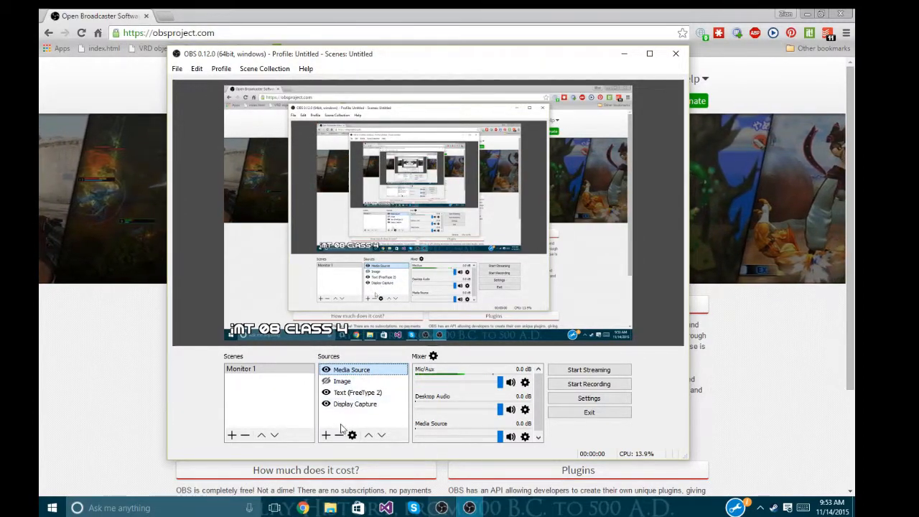
# - Remove Media Source from the Monitor 1 scene and look over the source types that can be added
pyautogui.click(339, 435)
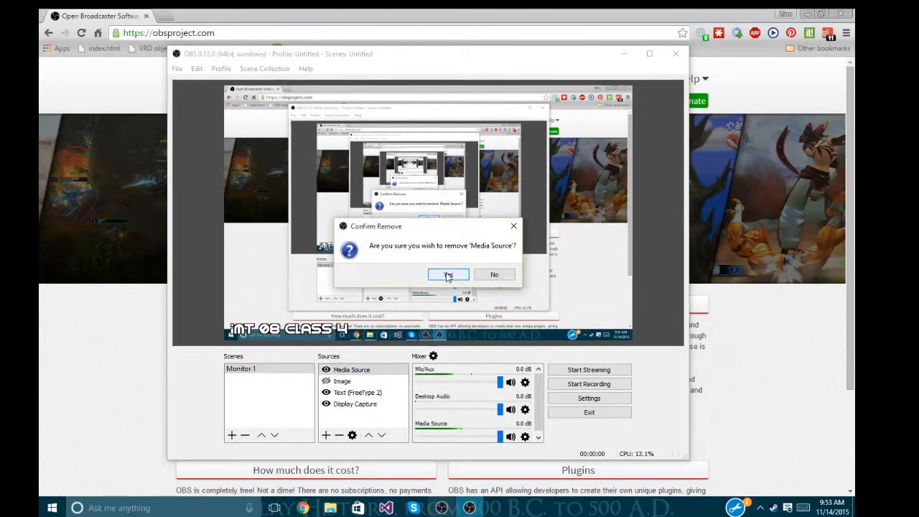
pyautogui.click(446, 274)
pyautogui.click(326, 435)
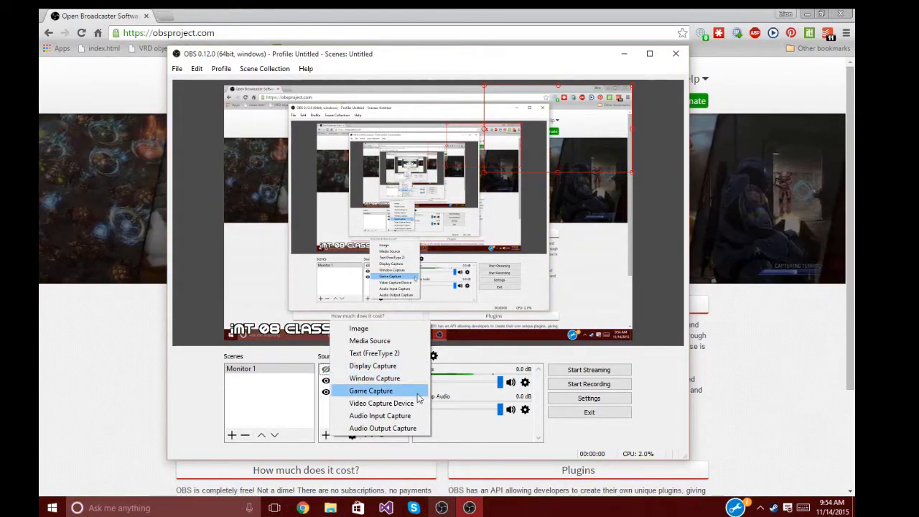
pyautogui.click(320, 407)
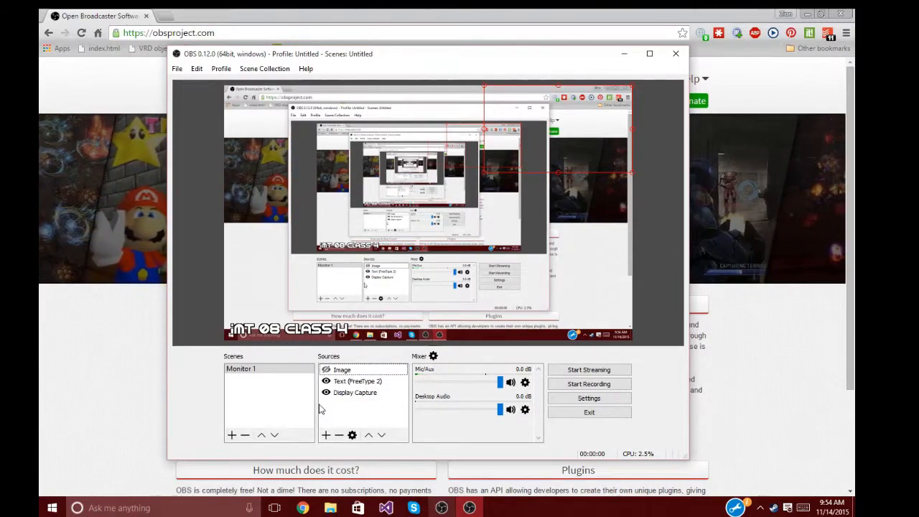
# - Create a scene named Window Capture and add a new window capture source named Window Capture 1 to it
pyautogui.click(231, 436)
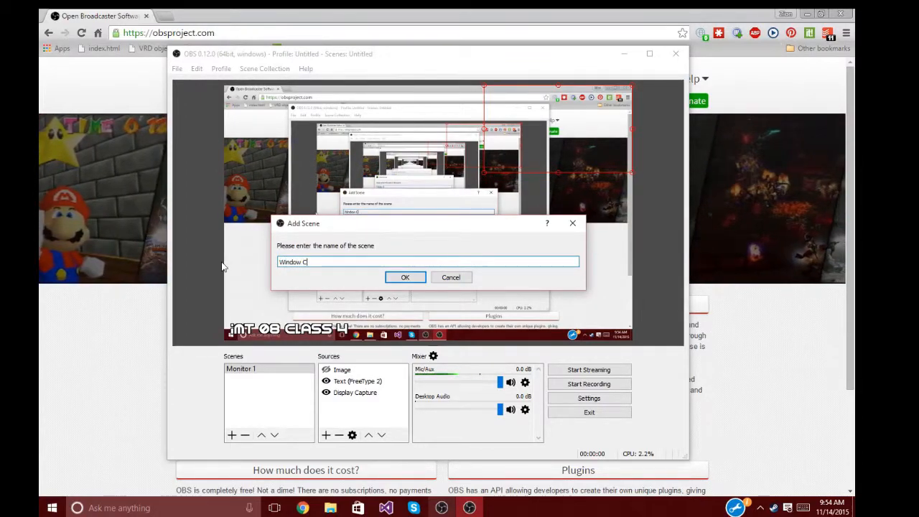
pyautogui.click(413, 277)
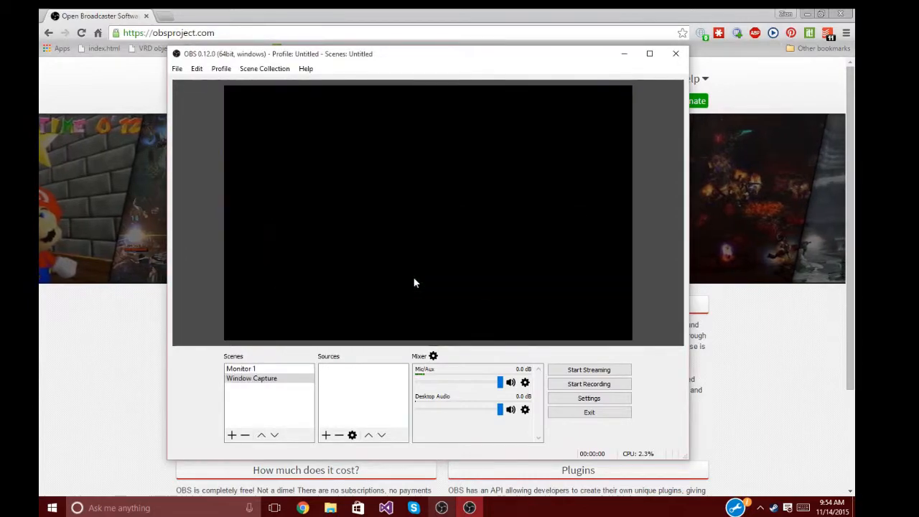
pyautogui.click(325, 435)
pyautogui.click(381, 379)
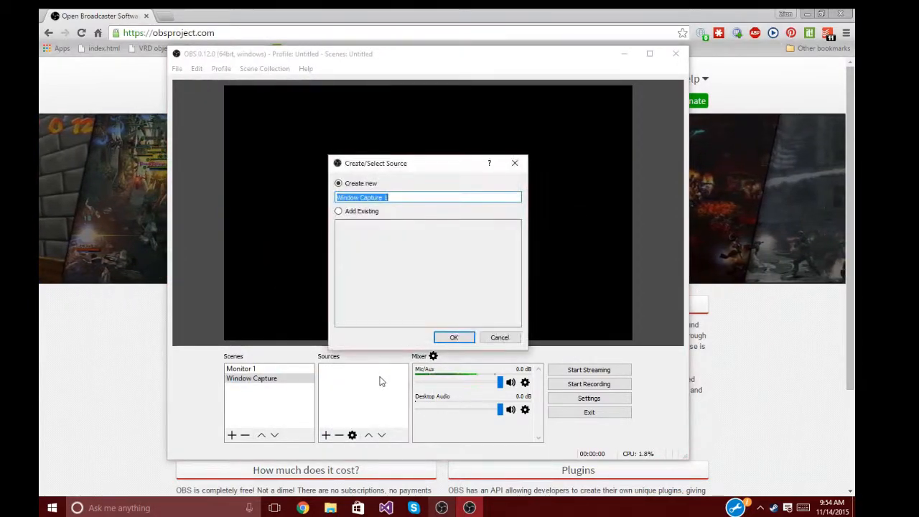
pyautogui.click(421, 197)
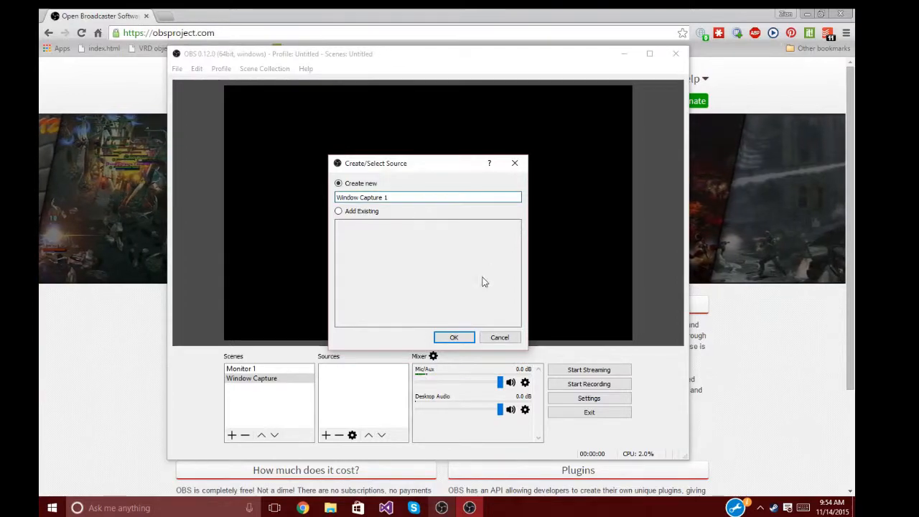
pyautogui.click(462, 338)
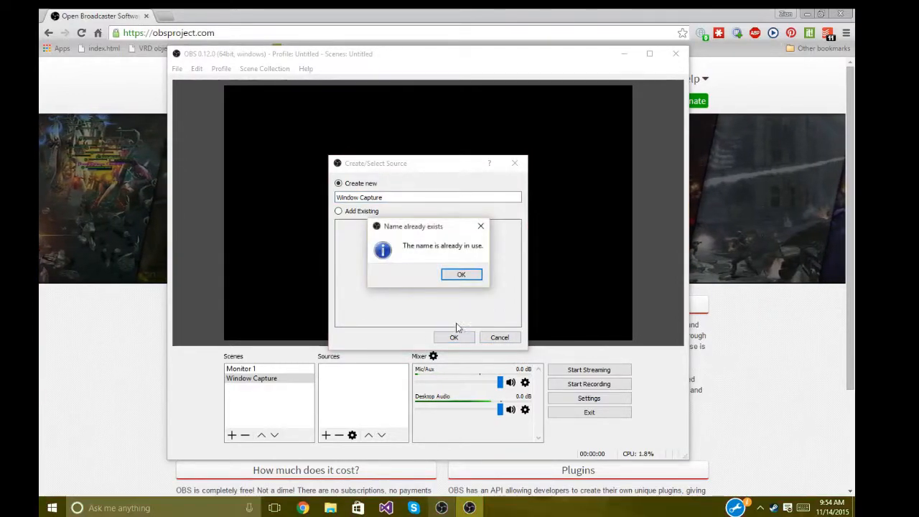
pyautogui.click(450, 272)
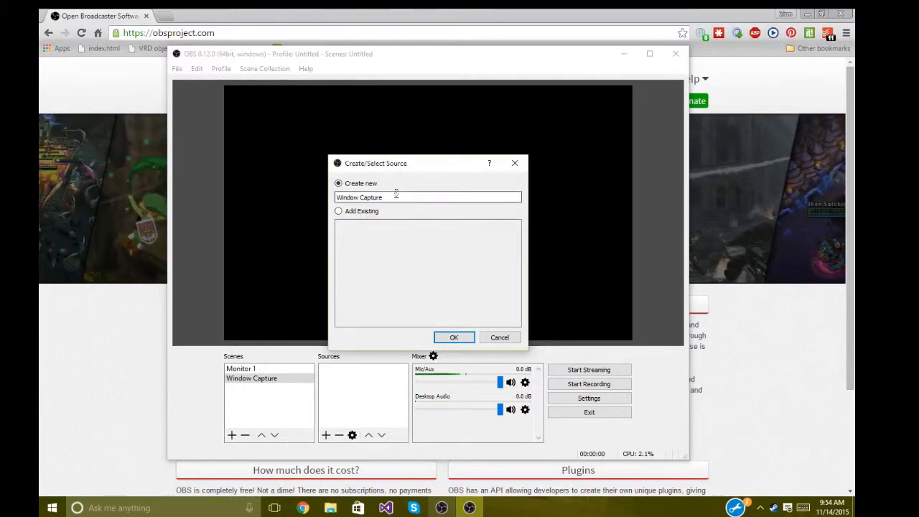
pyautogui.click(444, 339)
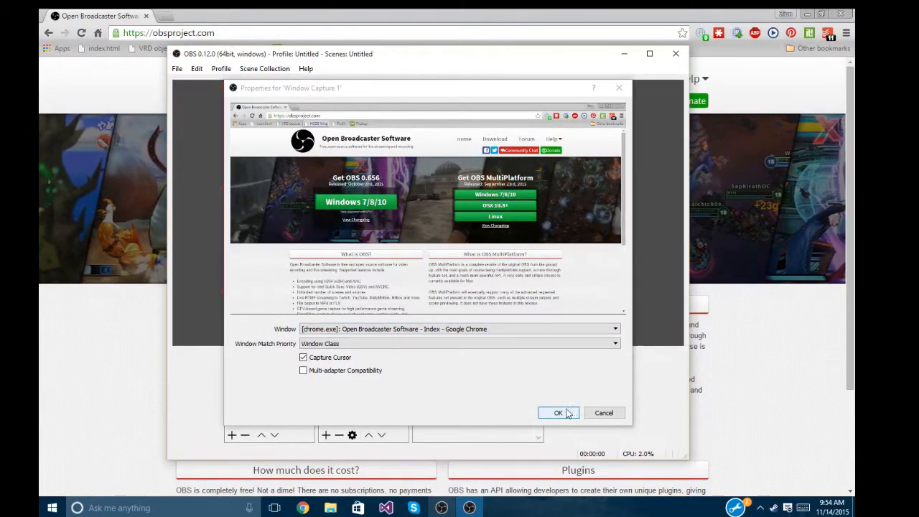
# - Try the window match priority options for the Chrome window capture, choose Window Title and accept the source properties
pyautogui.click(337, 345)
pyautogui.click(320, 353)
pyautogui.click(337, 344)
pyautogui.click(346, 368)
pyautogui.click(337, 344)
pyautogui.click(319, 353)
pyautogui.click(555, 412)
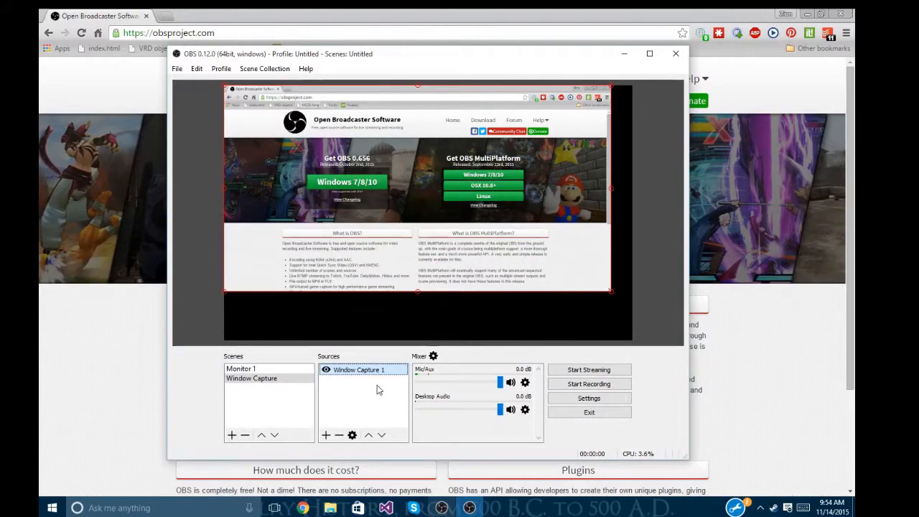
# - Change the window match priority of Window Capture 1 to Executable Name
pyautogui.click(352, 435)
pyautogui.click(348, 344)
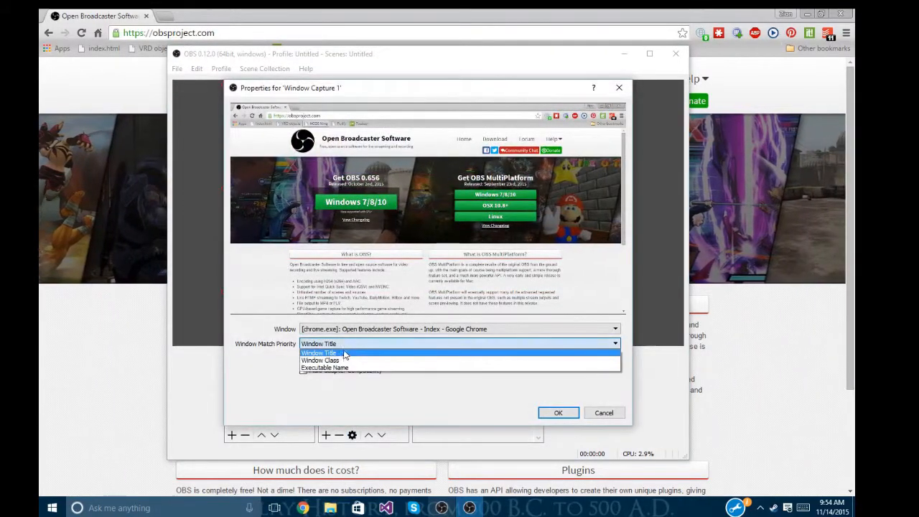
pyautogui.click(347, 361)
pyautogui.click(349, 344)
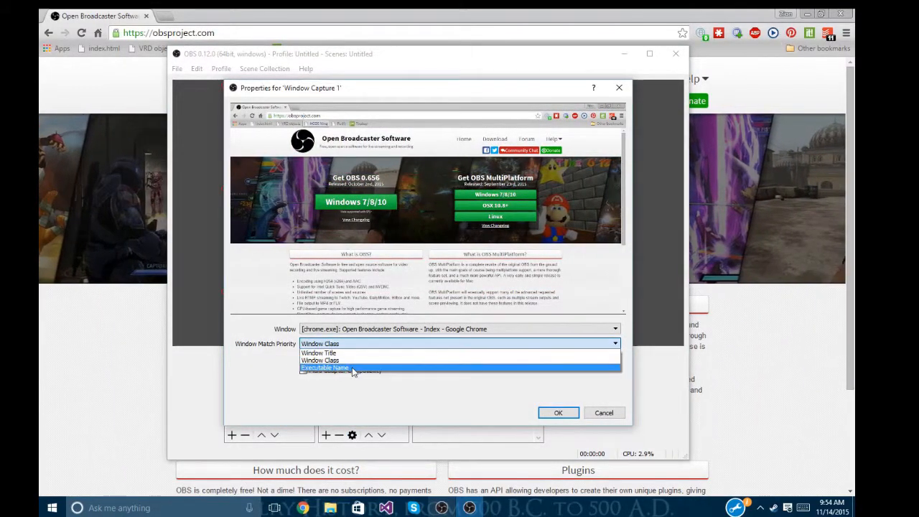
pyautogui.click(352, 367)
pyautogui.click(551, 413)
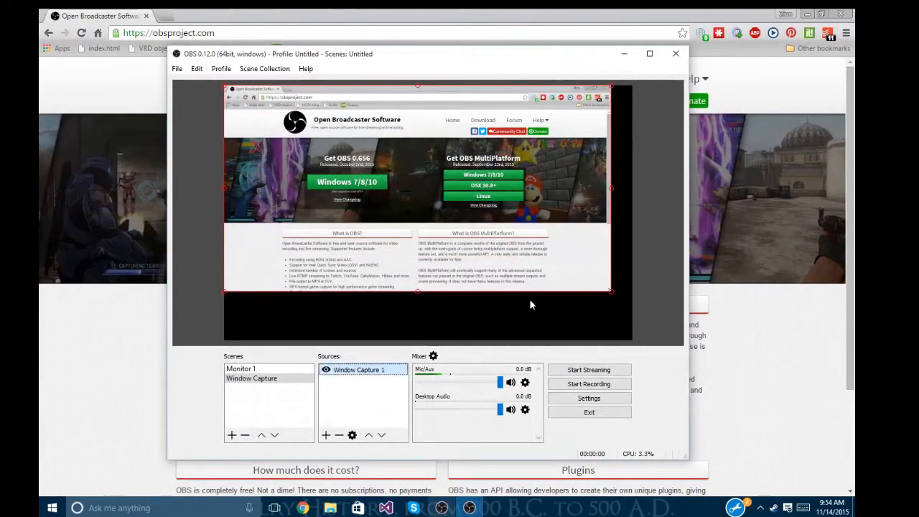
# - Enlarge the window capture to the full width of the canvas and compare it with the actual browser window
pyautogui.moveTo(609, 293); pyautogui.dragTo(631, 303)
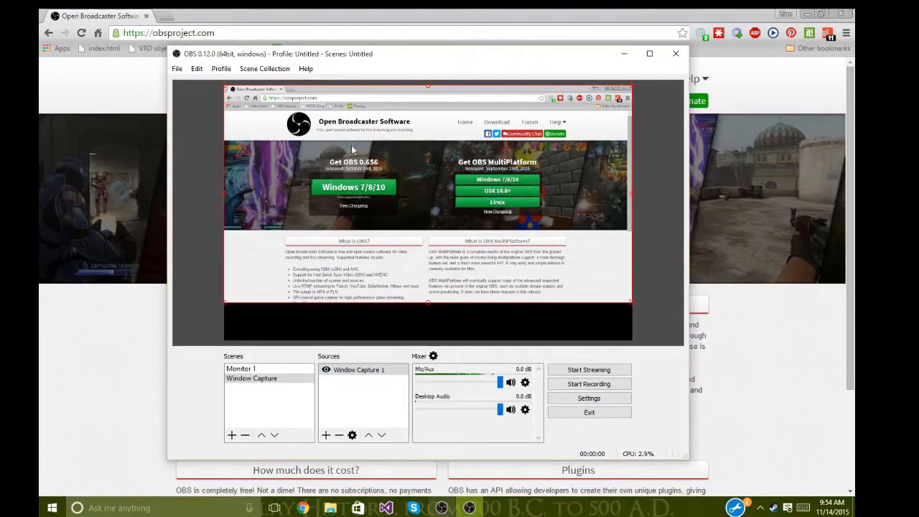
pyautogui.click(272, 13)
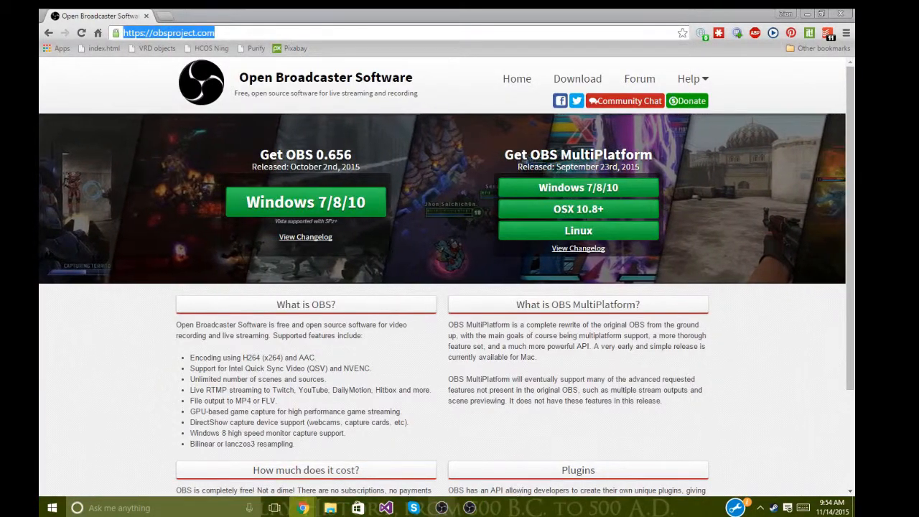
pyautogui.click(471, 508)
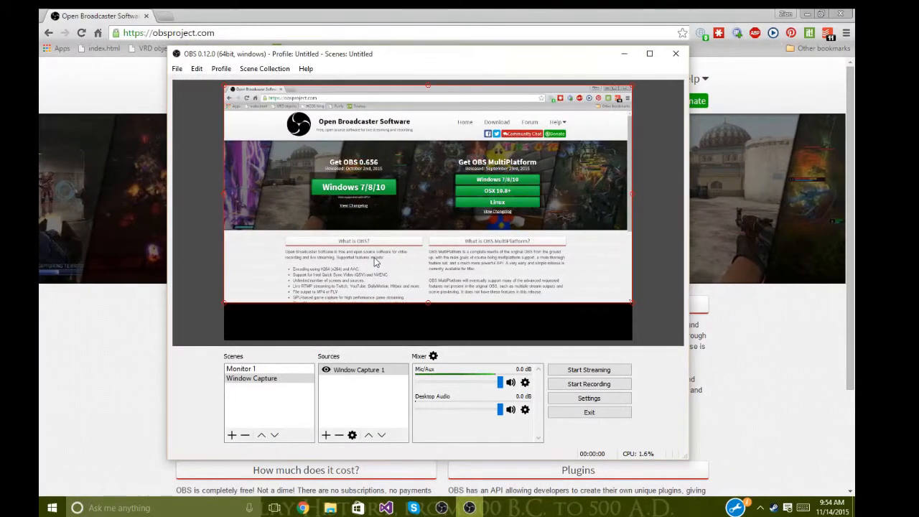
pyautogui.moveTo(297, 55)
pyautogui.mouseDown()
pyautogui.moveTo(285, 44)
pyautogui.moveTo(304, 51)
pyautogui.mouseUp()
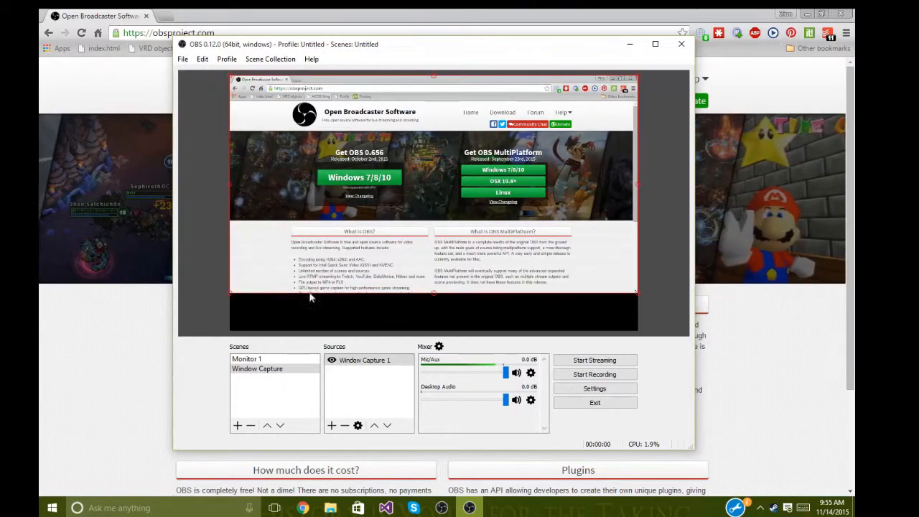
# - Review the properties of Window Capture 1 and its fullscreen projector options
pyautogui.click(357, 425)
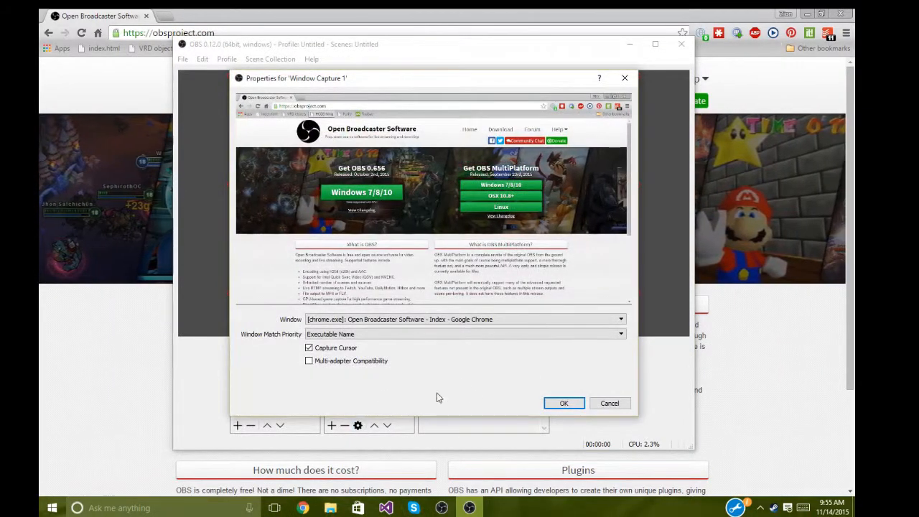
pyautogui.click(564, 403)
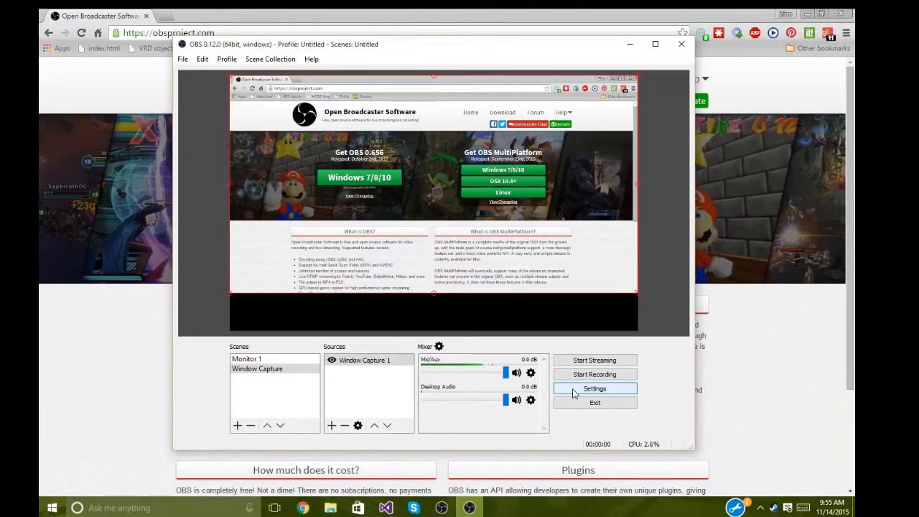
pyautogui.rightClick(545, 236)
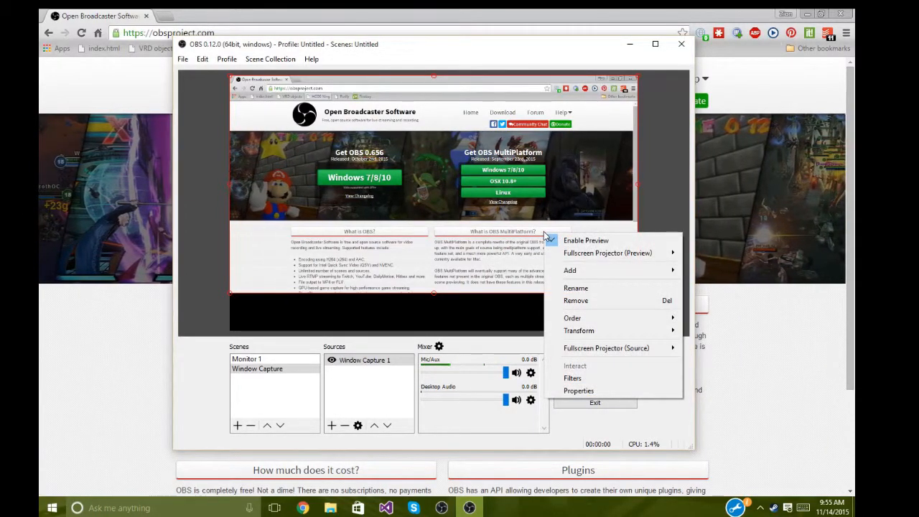
pyautogui.moveTo(574, 257)
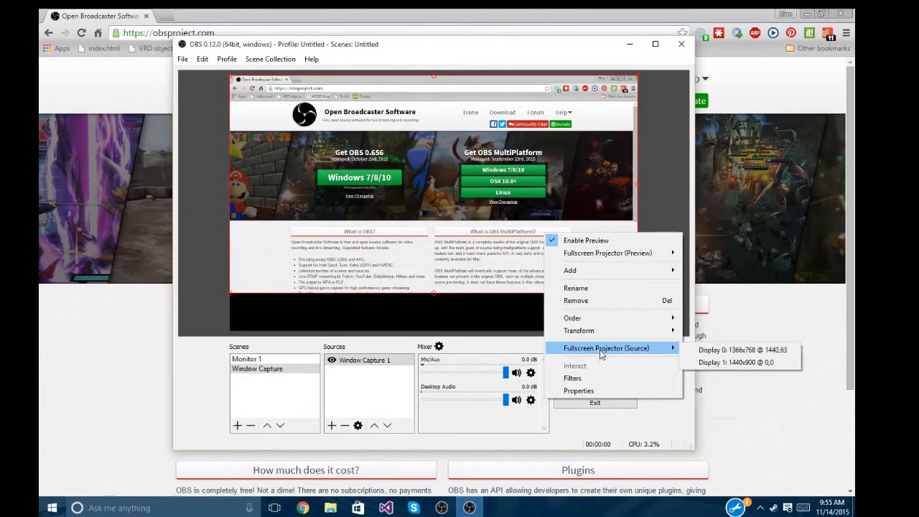
pyautogui.click(600, 390)
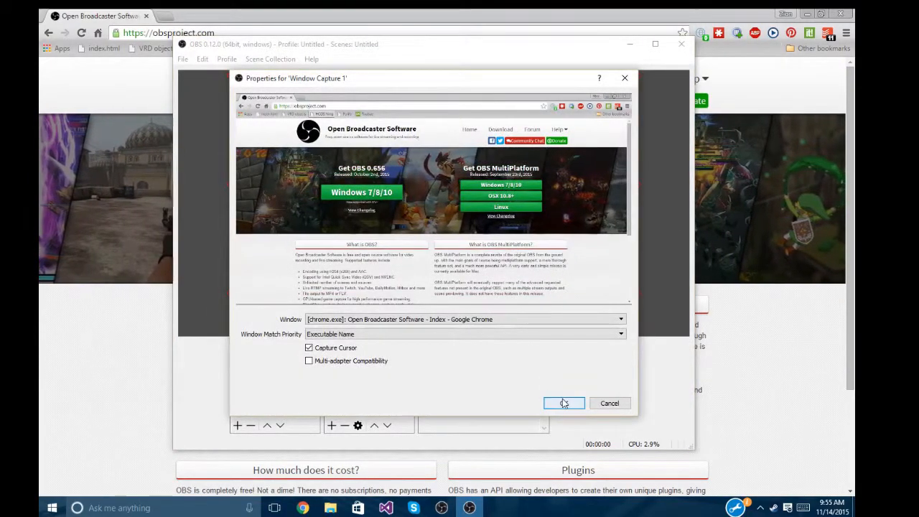
pyautogui.click(563, 401)
# - Check the base and output resolutions in the video settings
pyautogui.click(582, 389)
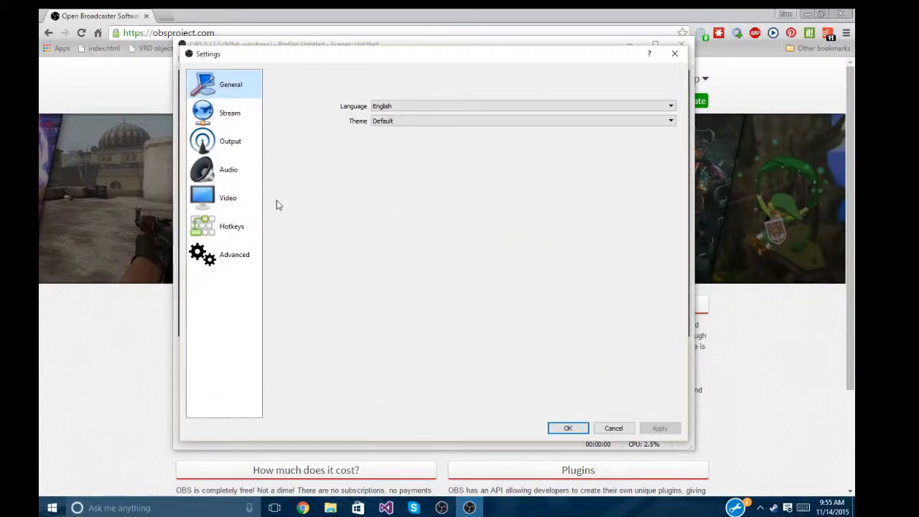
pyautogui.click(258, 199)
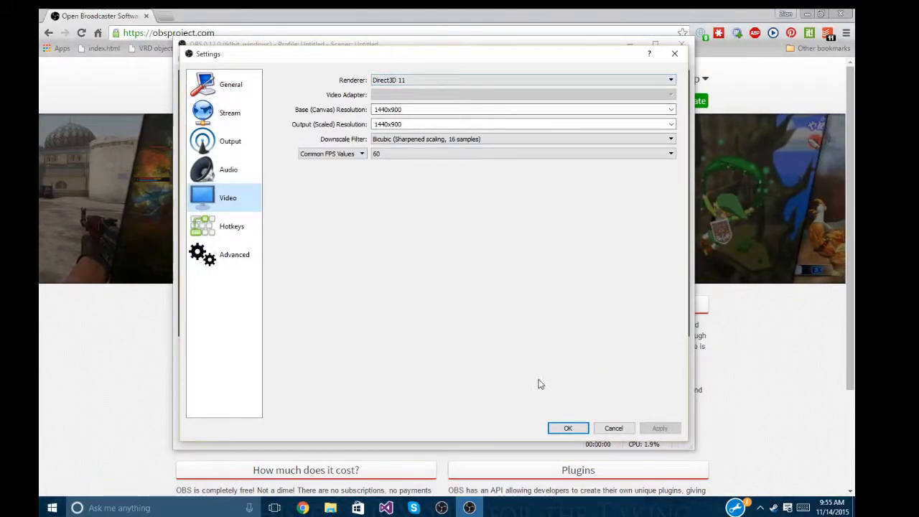
pyautogui.click(567, 428)
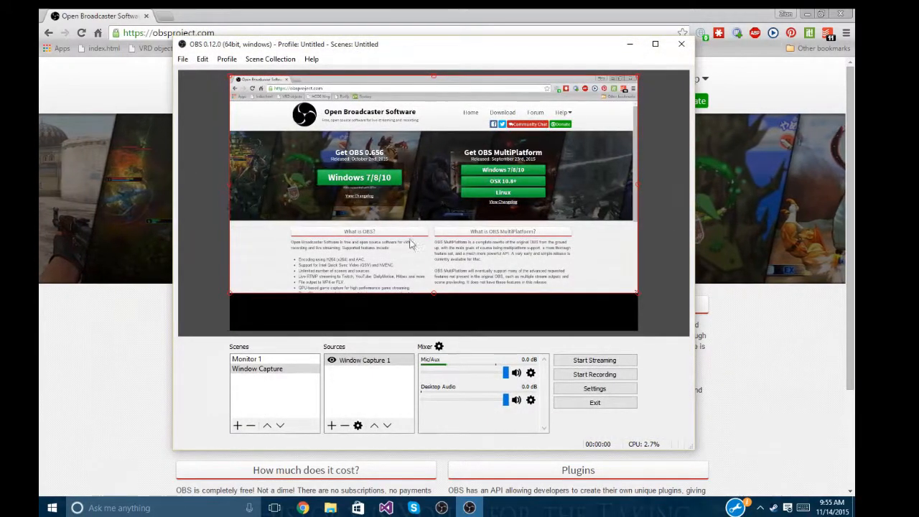
# - Move the window capture down until it sits against the bottom edge of the canvas
pyautogui.moveTo(415, 224); pyautogui.dragTo(414, 237)
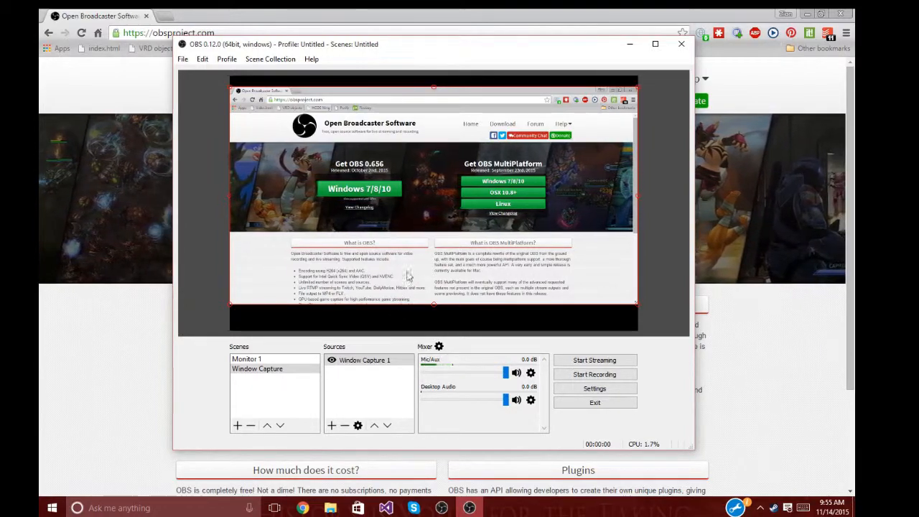
pyautogui.moveTo(230, 88)
pyautogui.mouseDown()
pyautogui.moveTo(306, 129)
pyautogui.moveTo(222, 107)
pyautogui.moveTo(231, 98)
pyautogui.mouseUp()
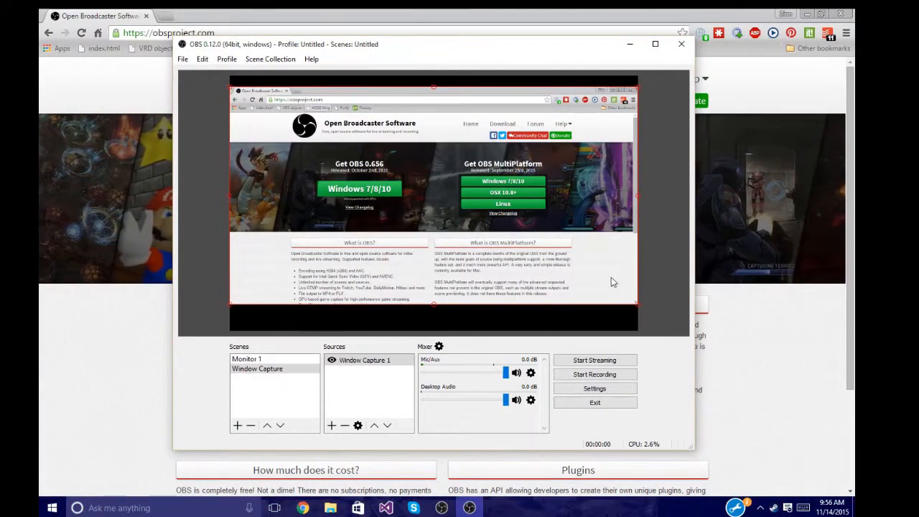
pyautogui.moveTo(442, 291); pyautogui.dragTo(442, 319)
pyautogui.click(454, 88)
pyautogui.click(539, 147)
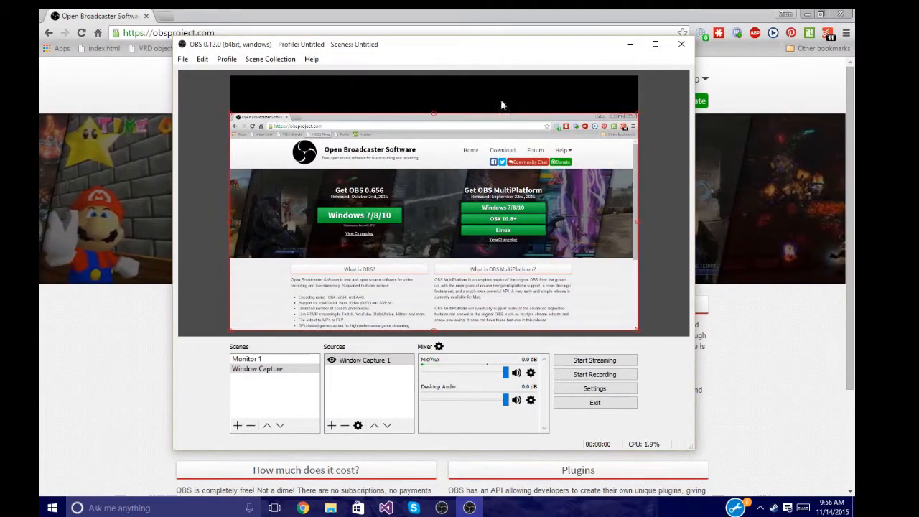
# - Set both the base canvas and output scaled resolutions to 1440x600 in the video settings and accept them
pyautogui.click(589, 393)
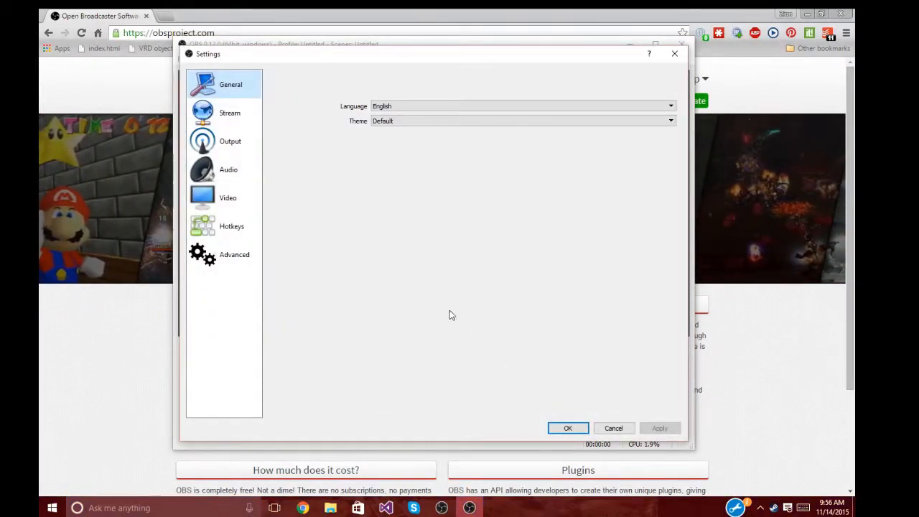
pyautogui.click(230, 204)
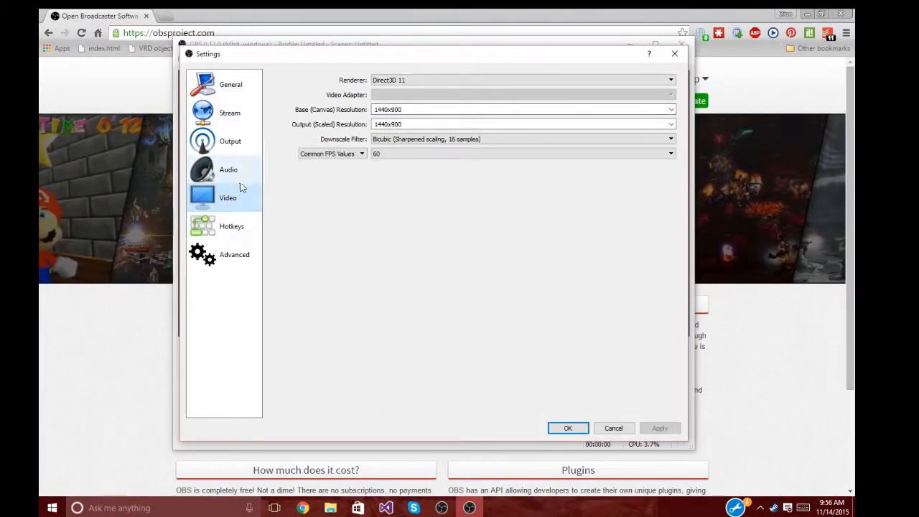
pyautogui.click(672, 111)
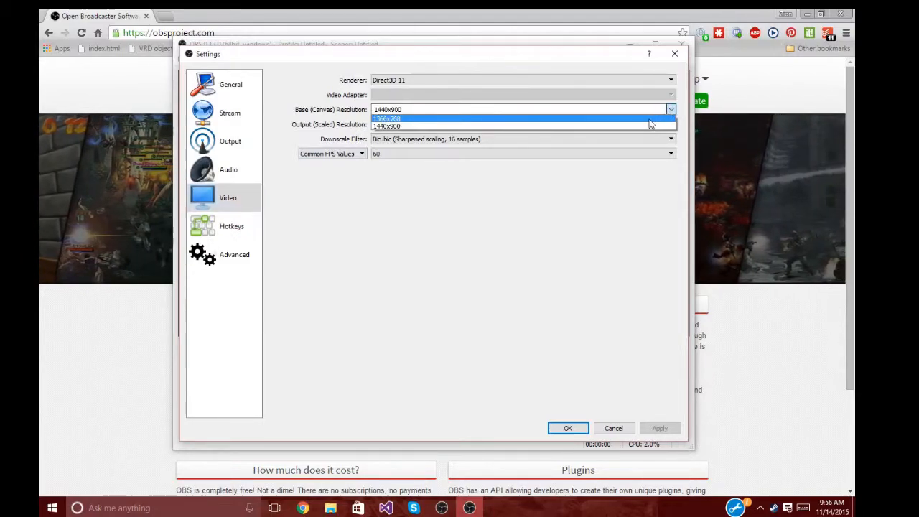
pyautogui.click(548, 173)
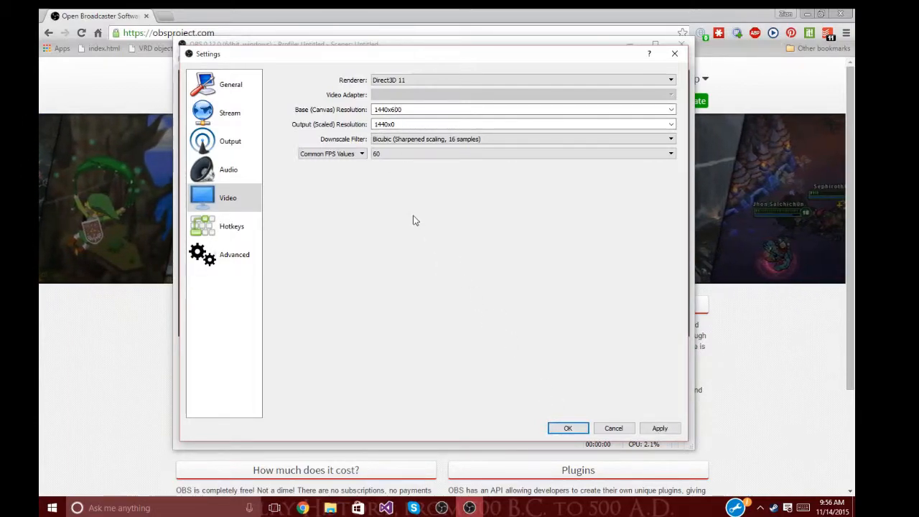
pyautogui.click(671, 126)
pyautogui.click(494, 135)
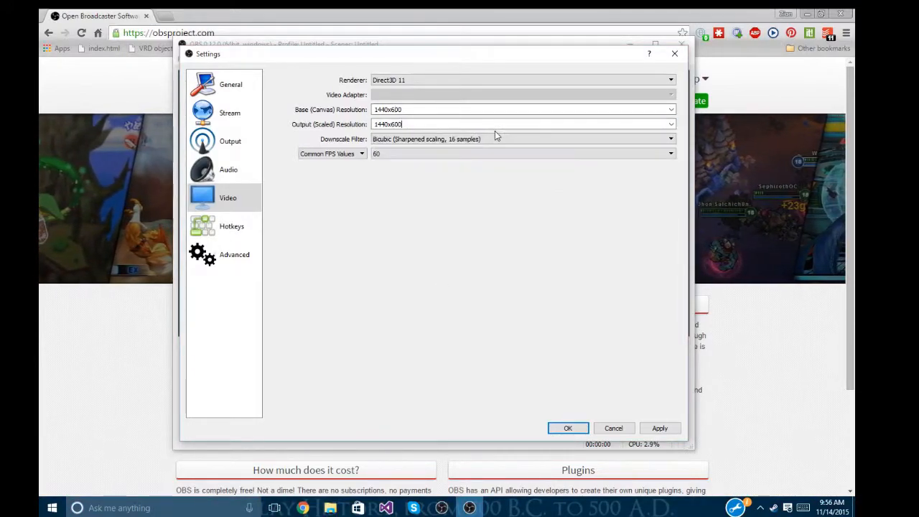
pyautogui.click(577, 429)
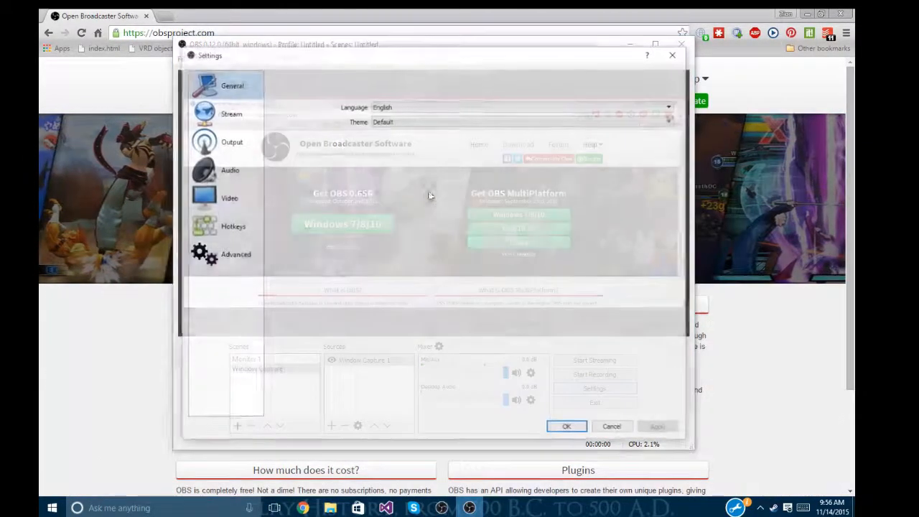
# - Set the base canvas resolution to 1440x800 in the video settings and accept them
pyautogui.click(594, 388)
pyautogui.click(225, 195)
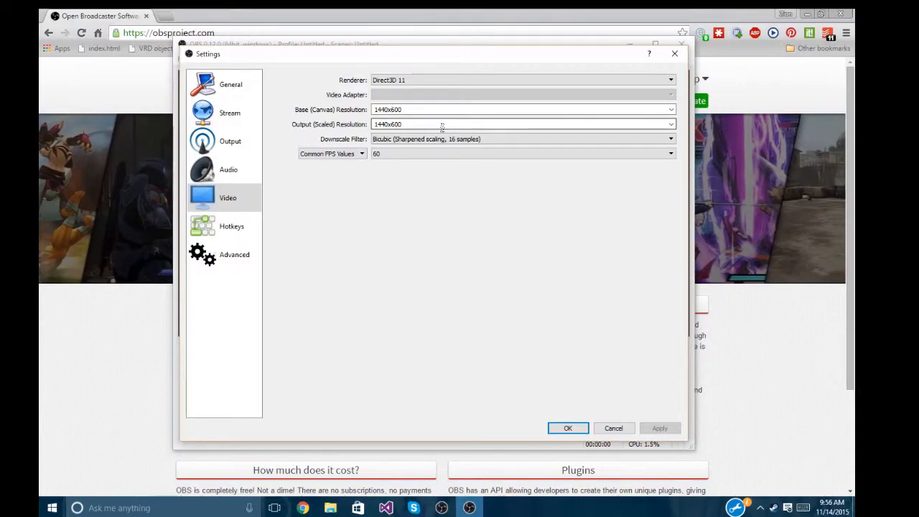
pyautogui.write('8')
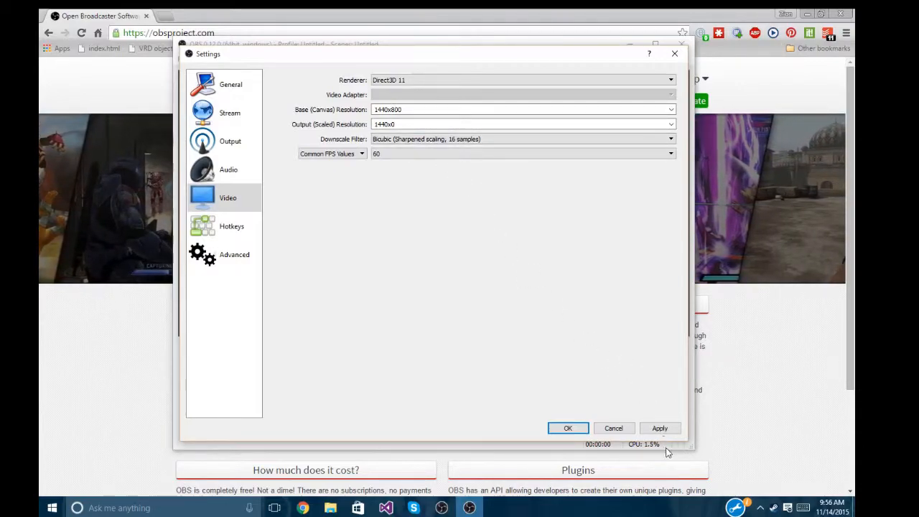
pyautogui.click(567, 427)
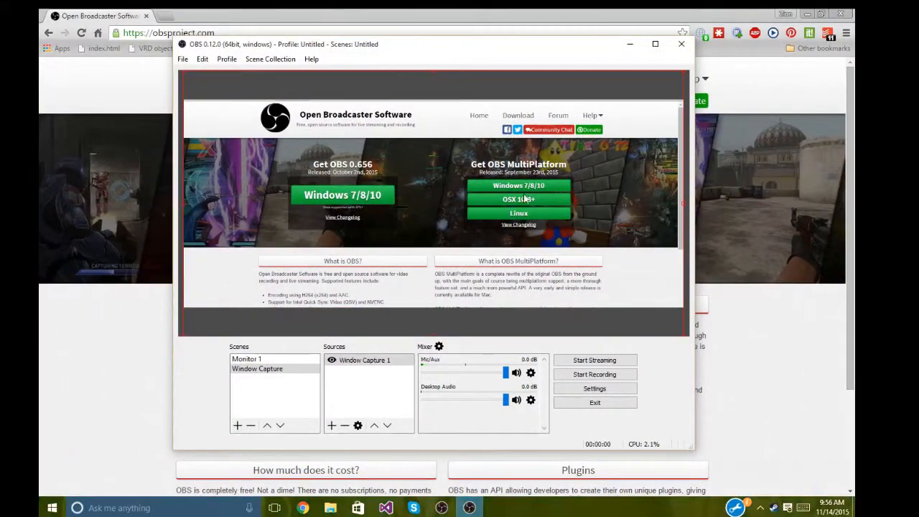
# - Set the output scaled resolution to 1440x800 in the video settings and accept them
pyautogui.click(594, 389)
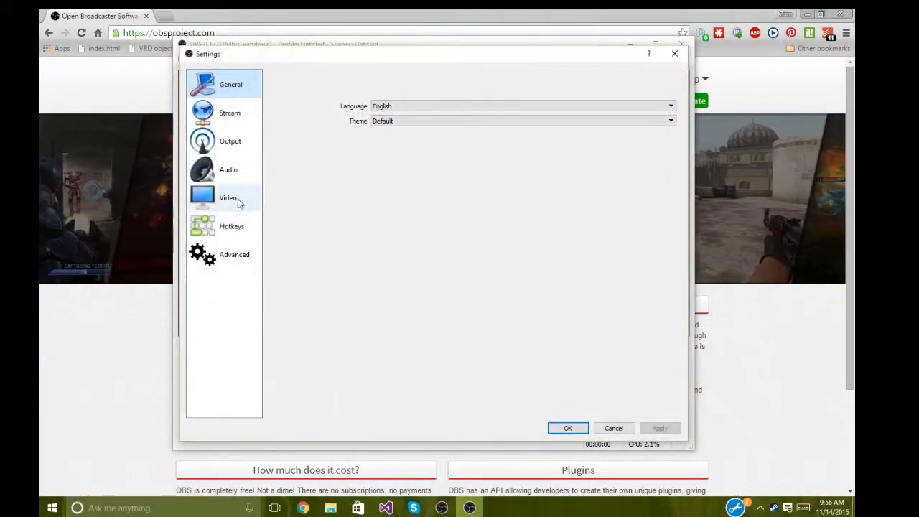
pyautogui.click(217, 210)
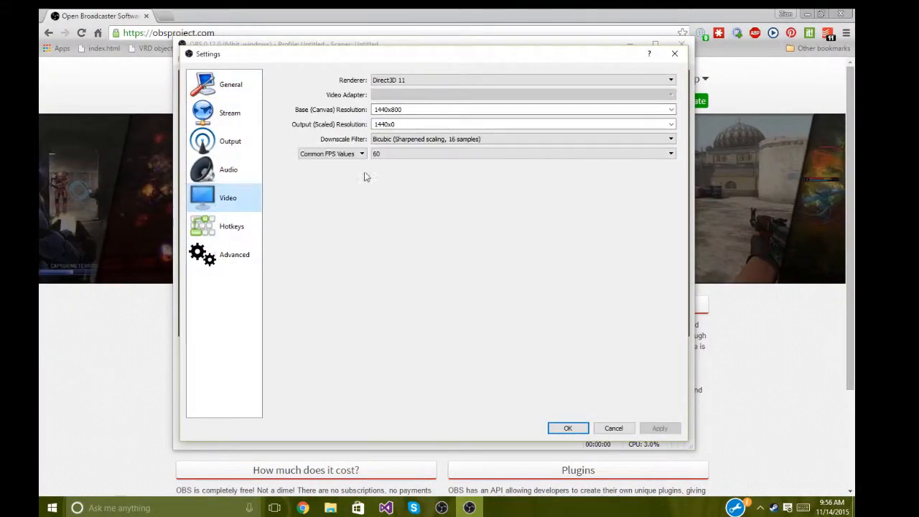
pyautogui.click(670, 125)
pyautogui.click(446, 134)
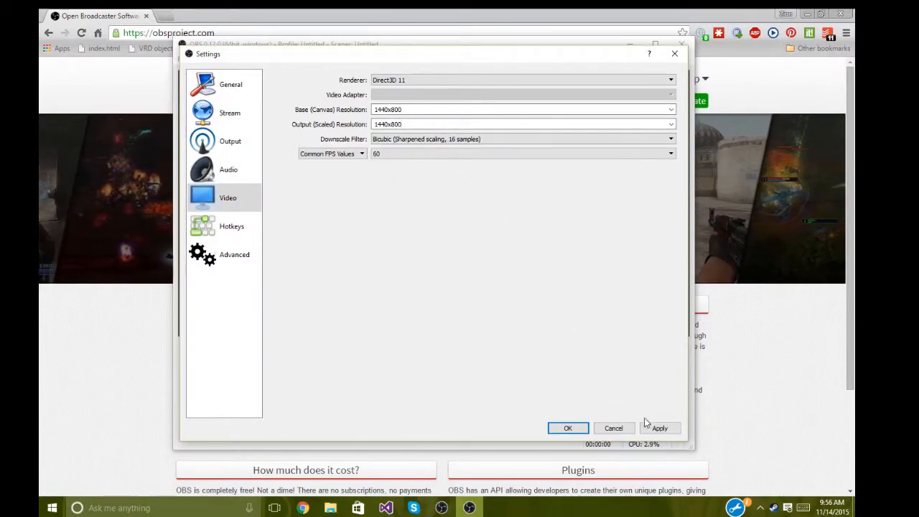
pyautogui.click(571, 428)
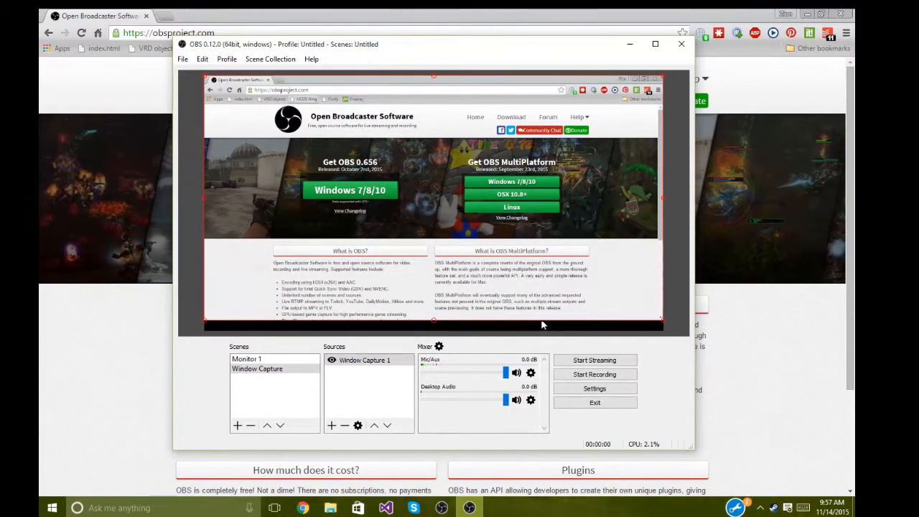
# - Check the base and output resolutions in the video settings, leaving without making changes
pyautogui.click(594, 388)
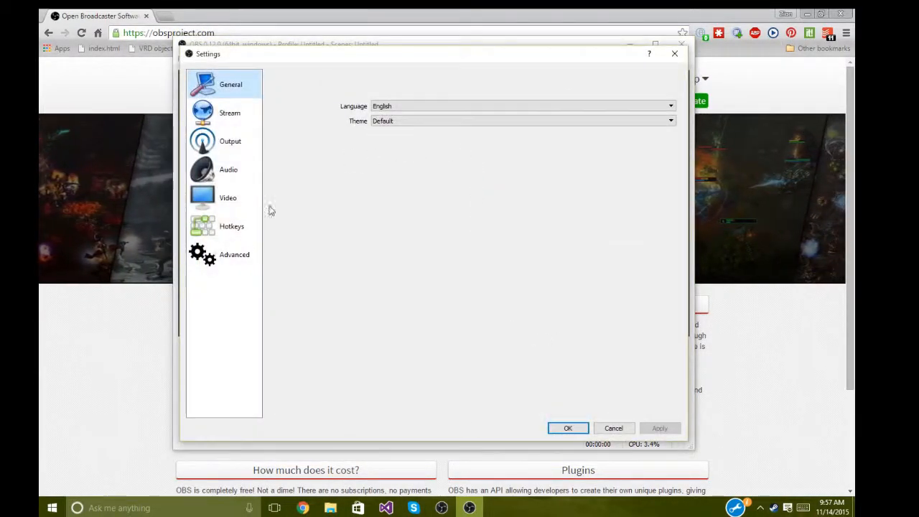
pyautogui.click(238, 203)
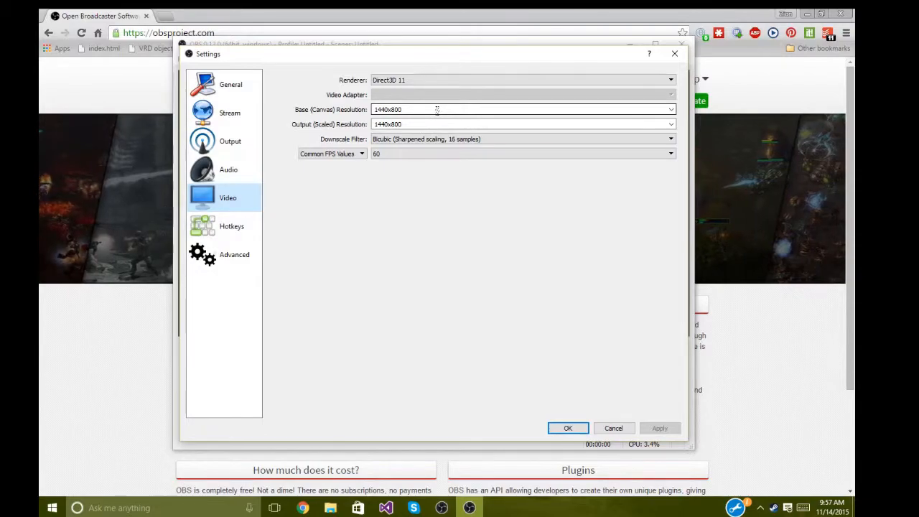
pyautogui.click(597, 431)
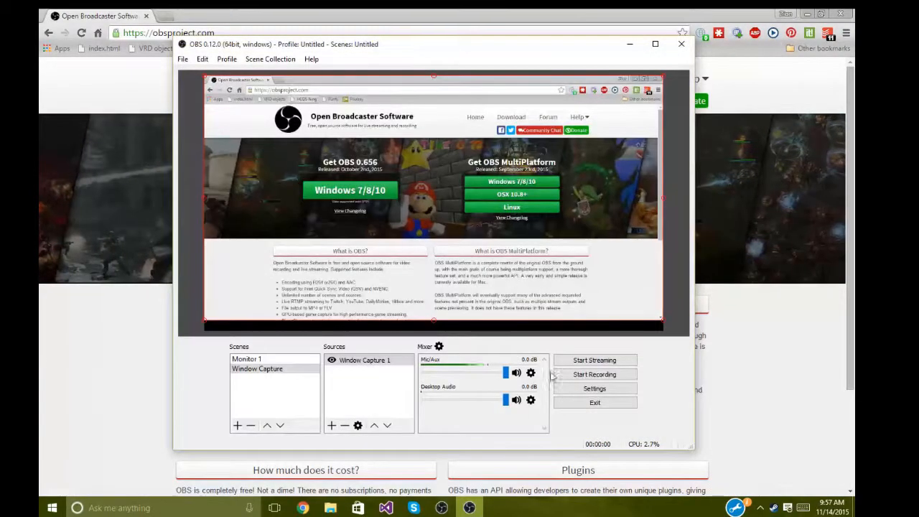
# - Enlarge the window capture to the canvas's full height, align it with the canvas's left edge, and deselect it
pyautogui.moveTo(202, 322); pyautogui.dragTo(190, 327)
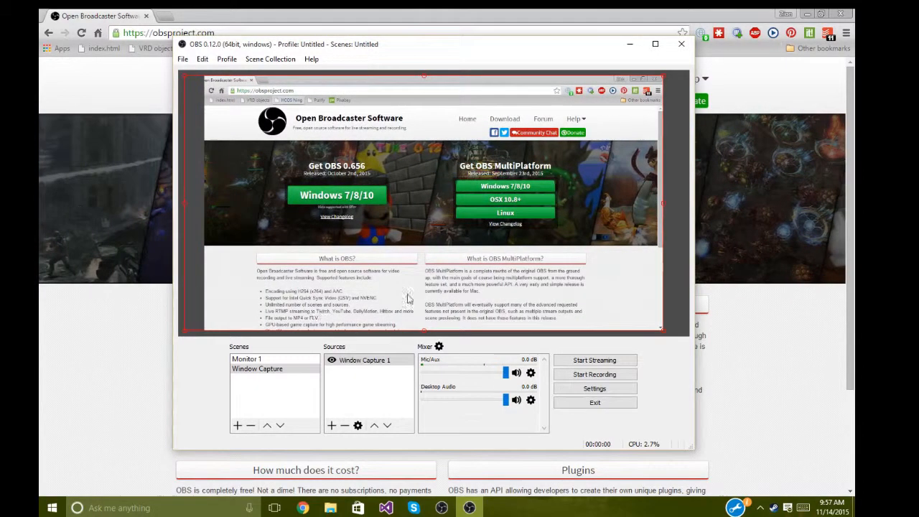
pyautogui.moveTo(407, 215); pyautogui.dragTo(425, 218)
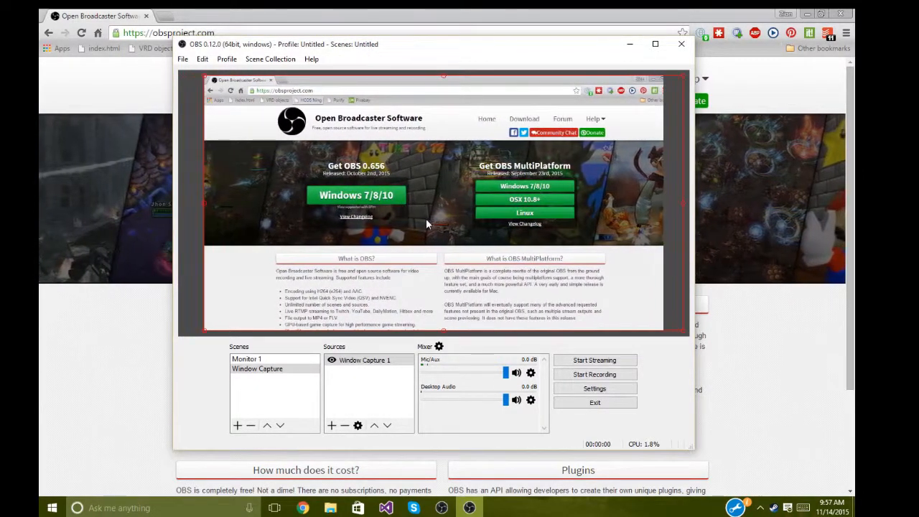
pyautogui.click(192, 239)
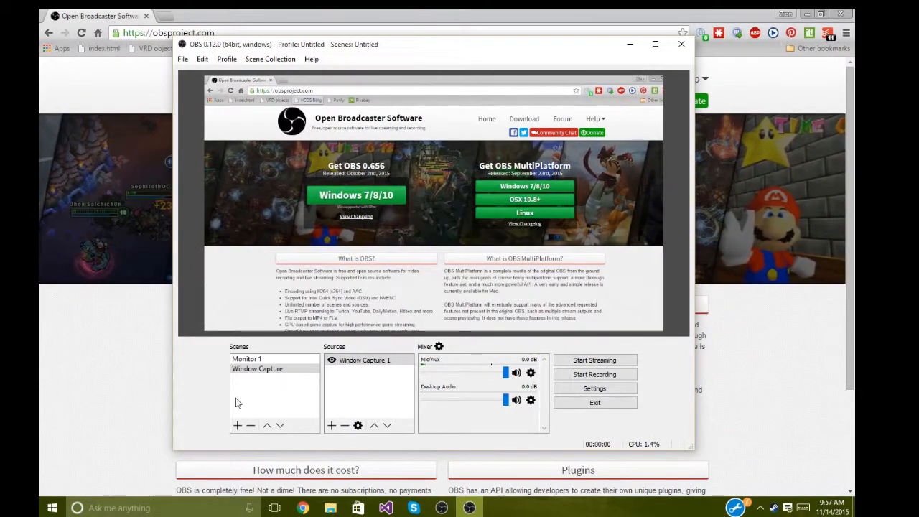
# - Add a new scene named Game Capture
pyautogui.click(237, 424)
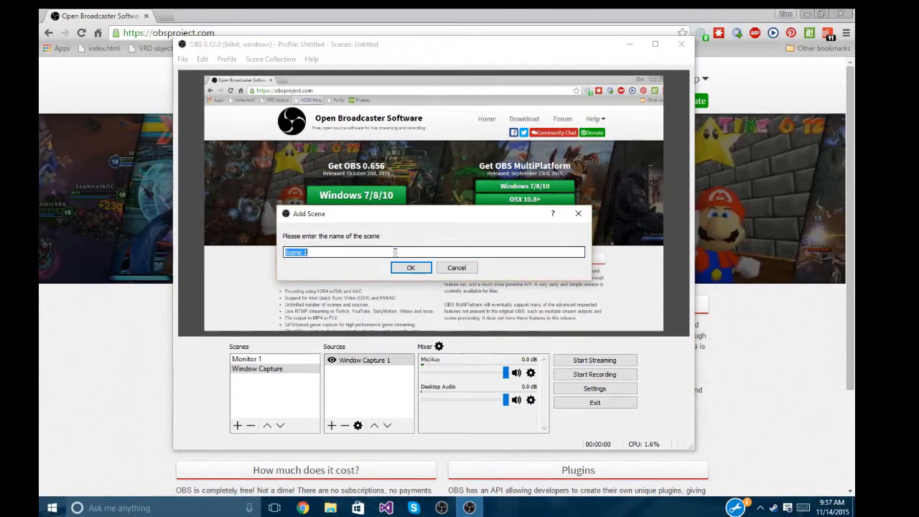
pyautogui.write('Gam')
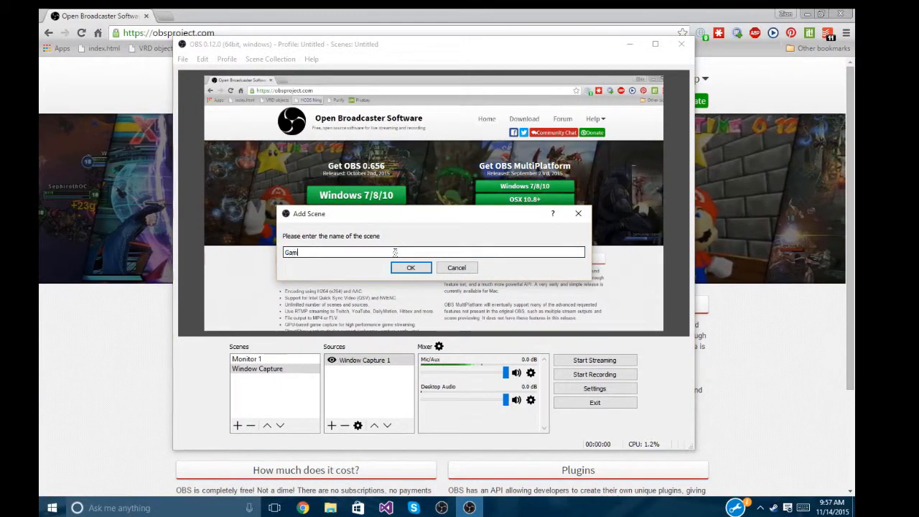
pyautogui.write('e Capture')
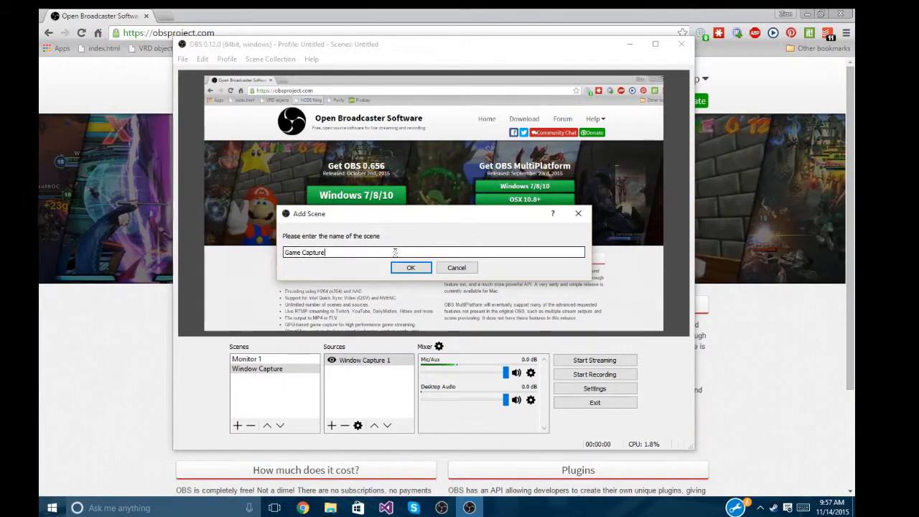
pyautogui.click(410, 267)
# - Create a new game capture source named Game Capture 1 in the Game Capture scene
pyautogui.click(333, 425)
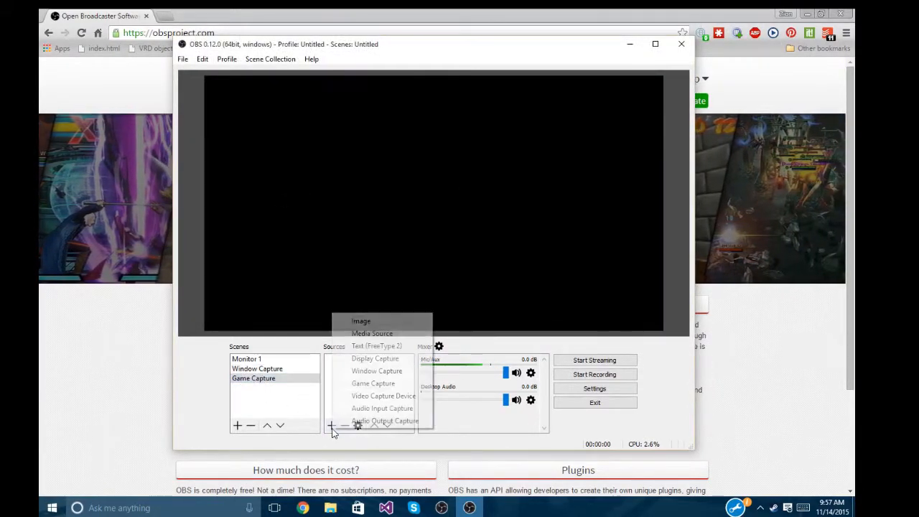
pyautogui.click(369, 388)
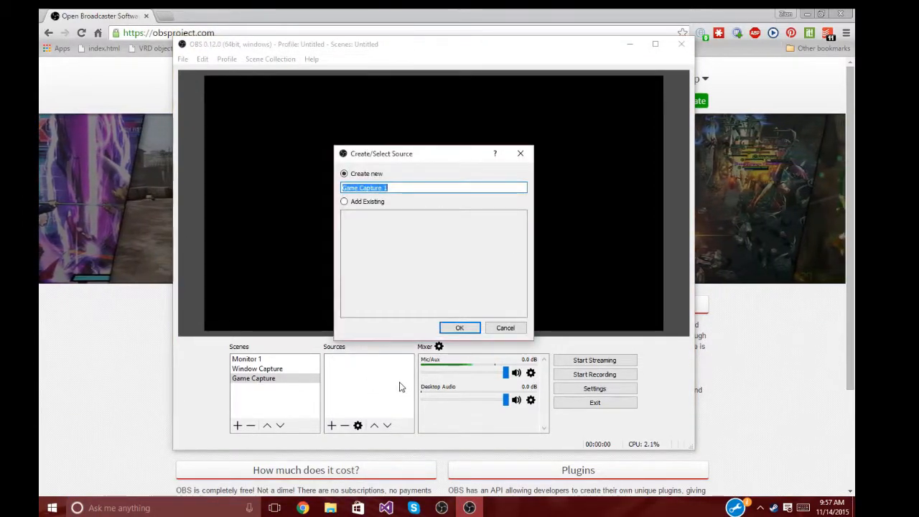
pyautogui.click(451, 328)
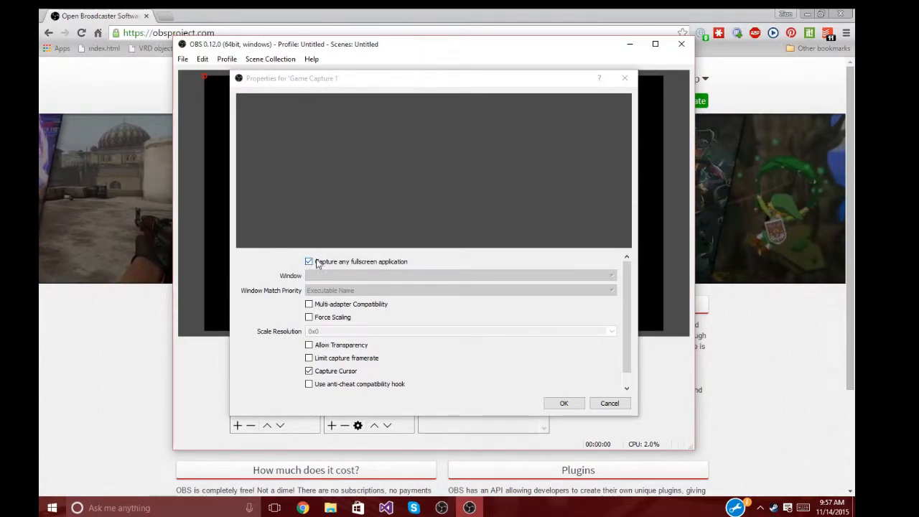
# - Look through the windows available for capture, keep capturing any fullscreen application enabled, and accept the source properties
pyautogui.click(373, 264)
pyautogui.click(385, 277)
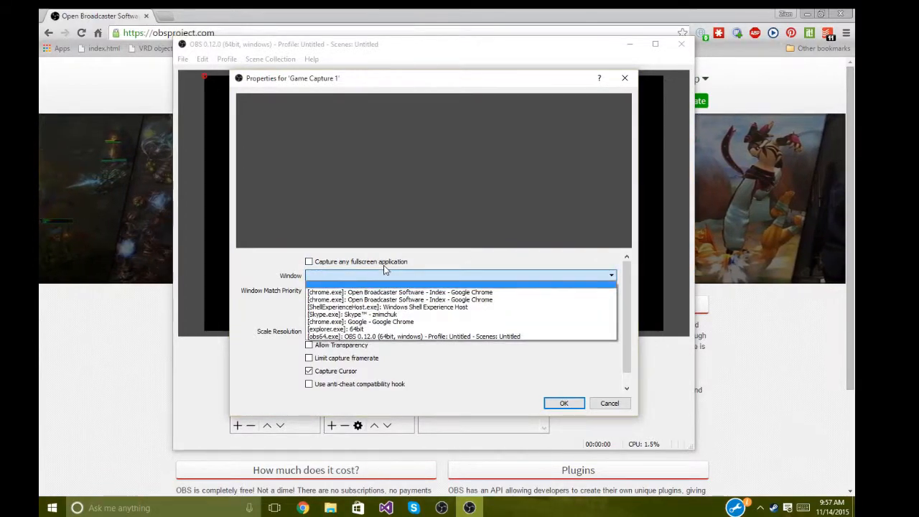
pyautogui.click(273, 275)
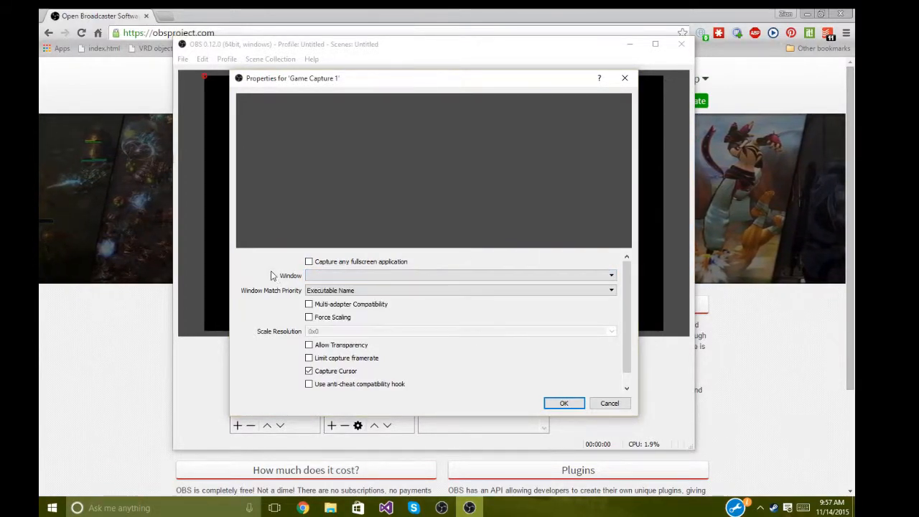
pyautogui.click(309, 261)
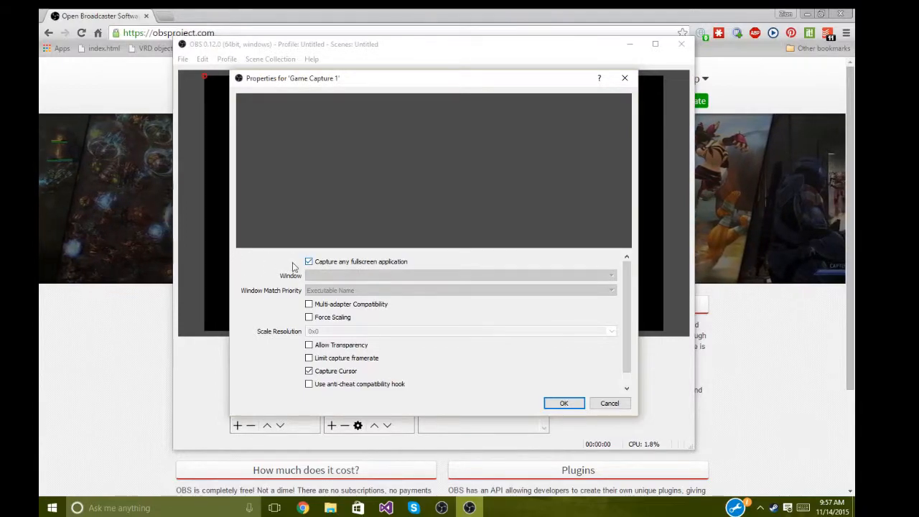
pyautogui.click(564, 402)
# - Search Windows for DimensionU, launch Play DimensionU Games, and exit its login window
pyautogui.click(167, 510)
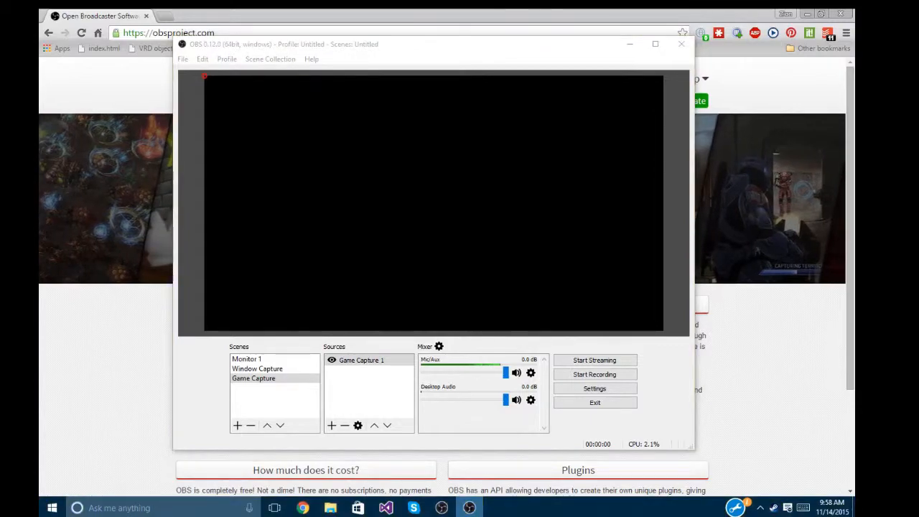
pyautogui.write('Dimen')
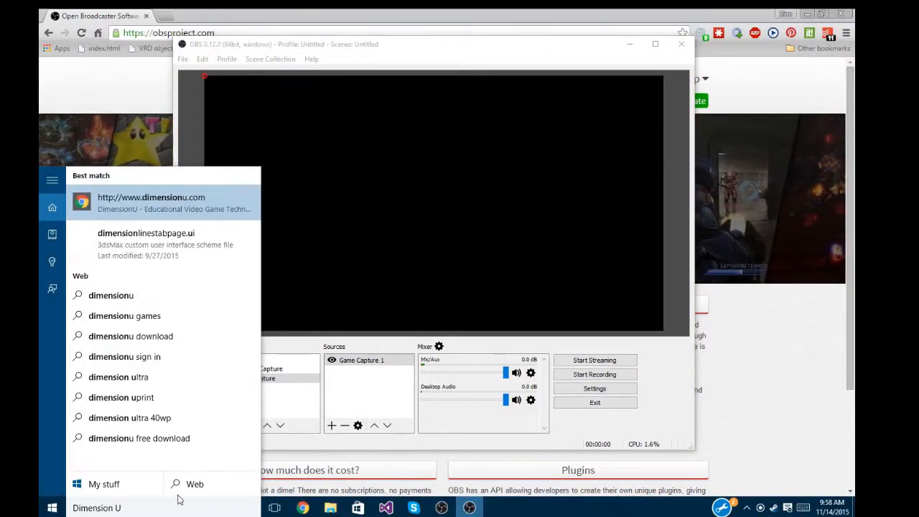
pyautogui.write('sion U')
pyautogui.press('BackSpace')
pyautogui.press('BackSpace')
pyautogui.write('U')
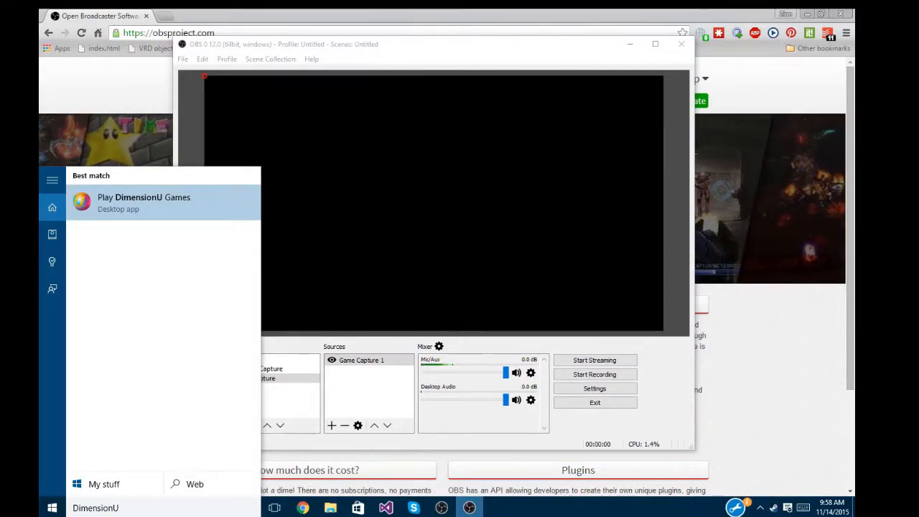
pyautogui.click(169, 207)
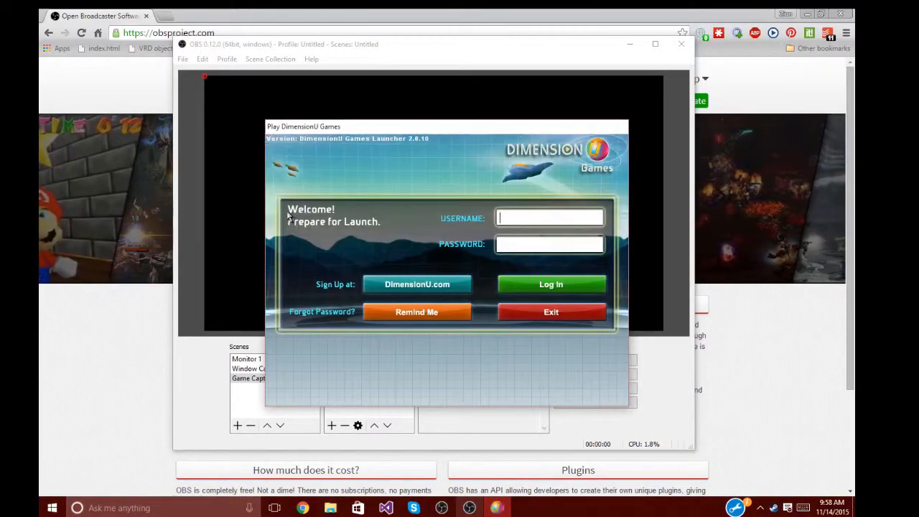
pyautogui.click(546, 312)
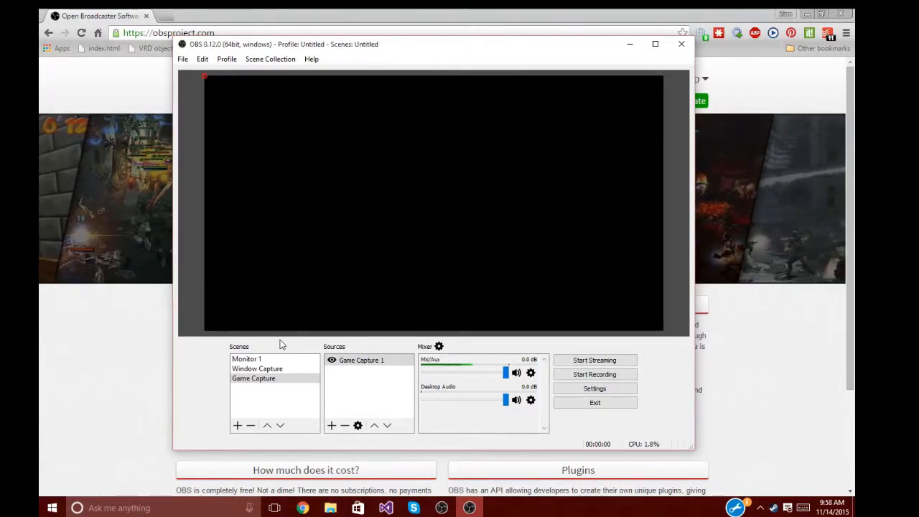
# - Review the properties of Game Capture 1, including the cursor, anti-cheat and third-party overlay options
pyautogui.click(357, 425)
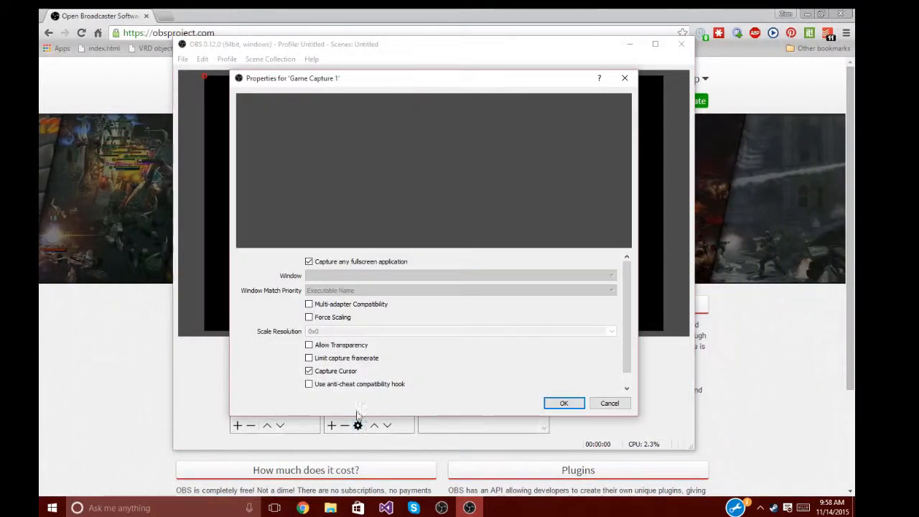
pyautogui.scroll(-1, 629, 309)
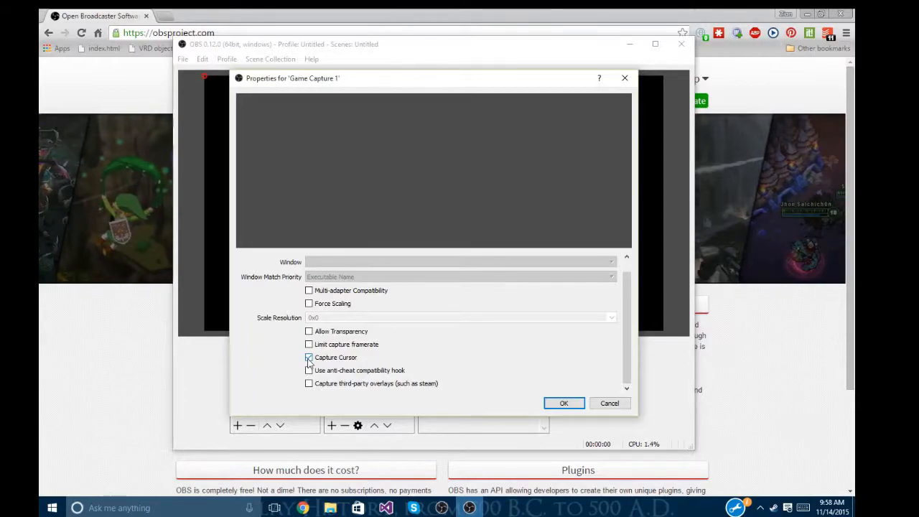
pyautogui.click(433, 387)
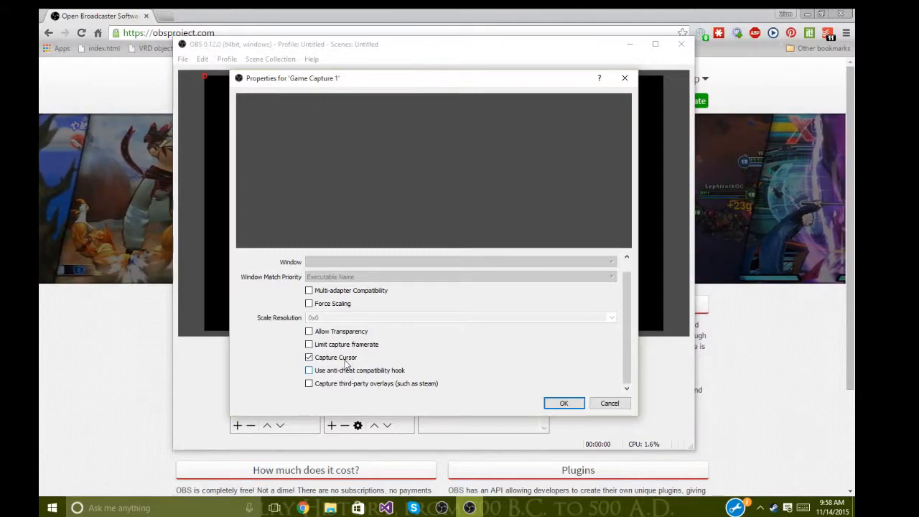
pyautogui.click(563, 402)
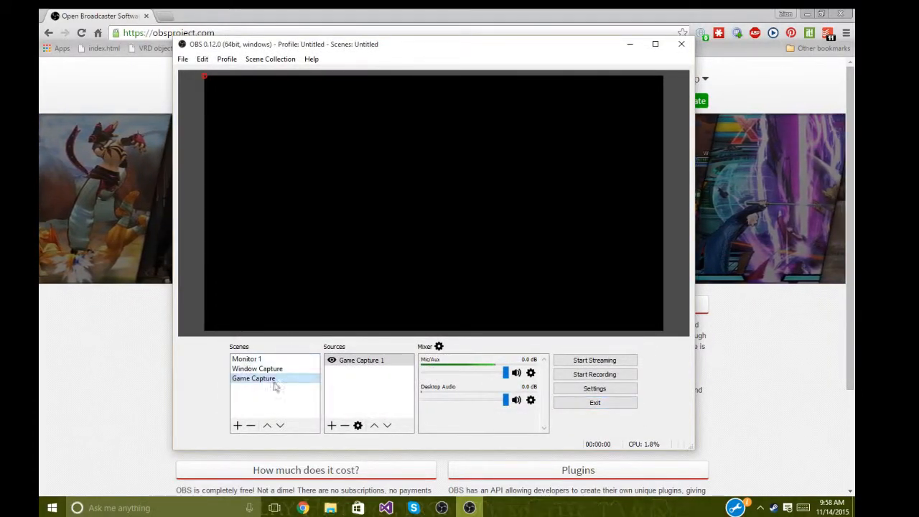
# - Look over the source types that can be added, and return to the Game Capture scene
pyautogui.click(332, 426)
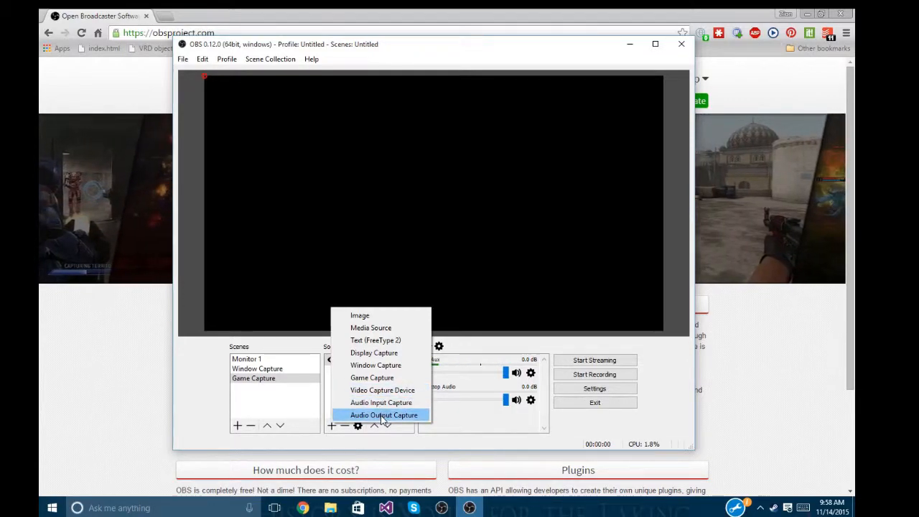
pyautogui.click(501, 438)
pyautogui.click(287, 369)
pyautogui.click(282, 379)
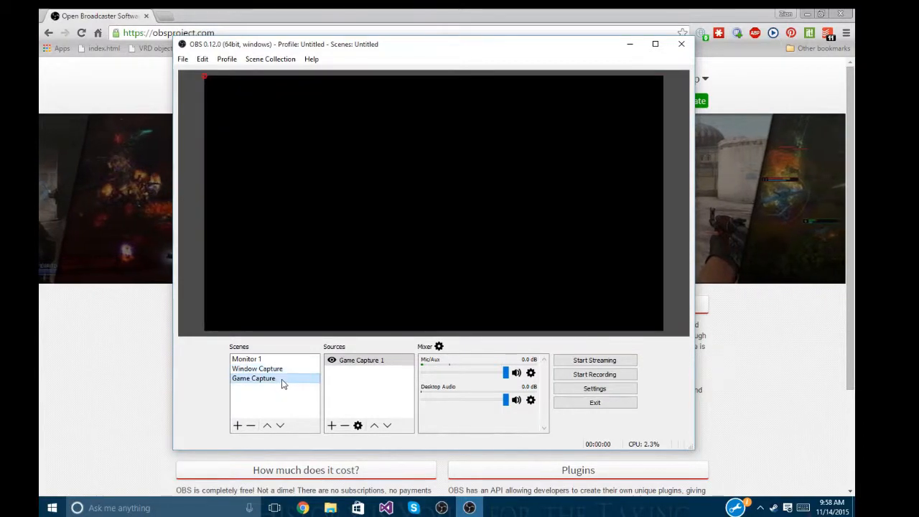